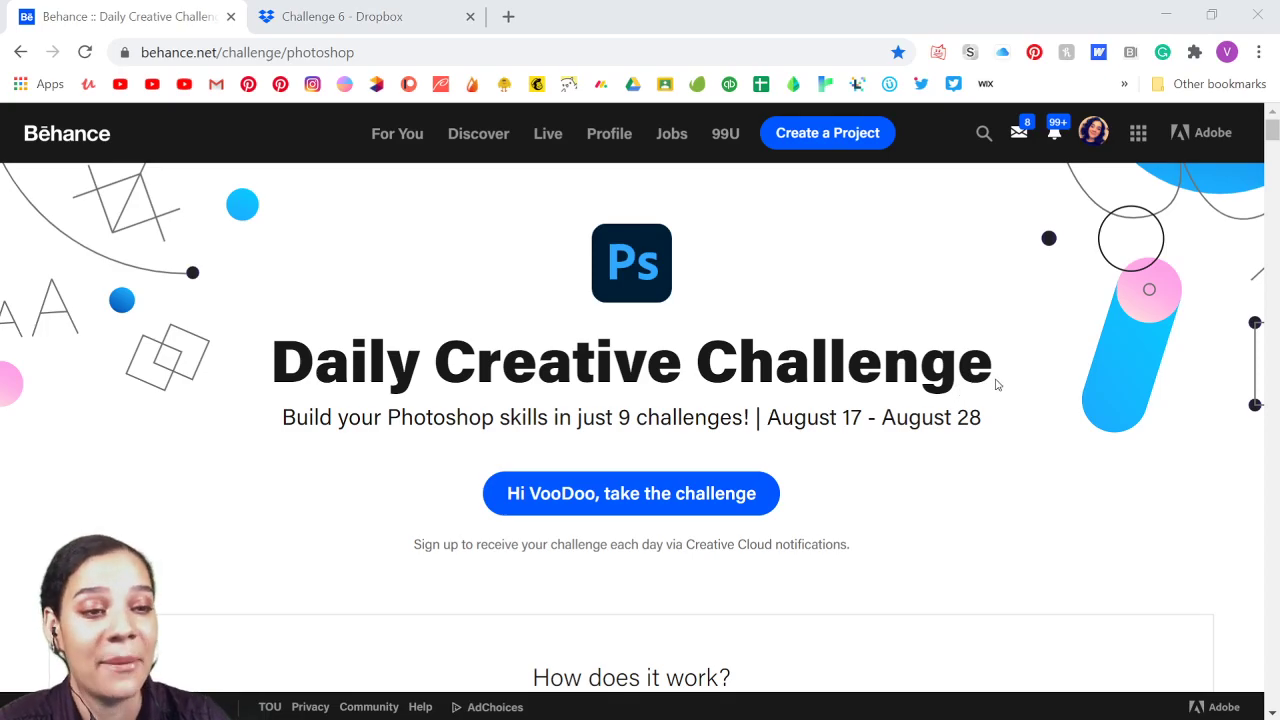
Step: Look through the past Photoshop challenge series listed on the Behance Daily Creative Challenge page
scroll(997, 385, down, 15)
scroll(997, 395, down, 20)
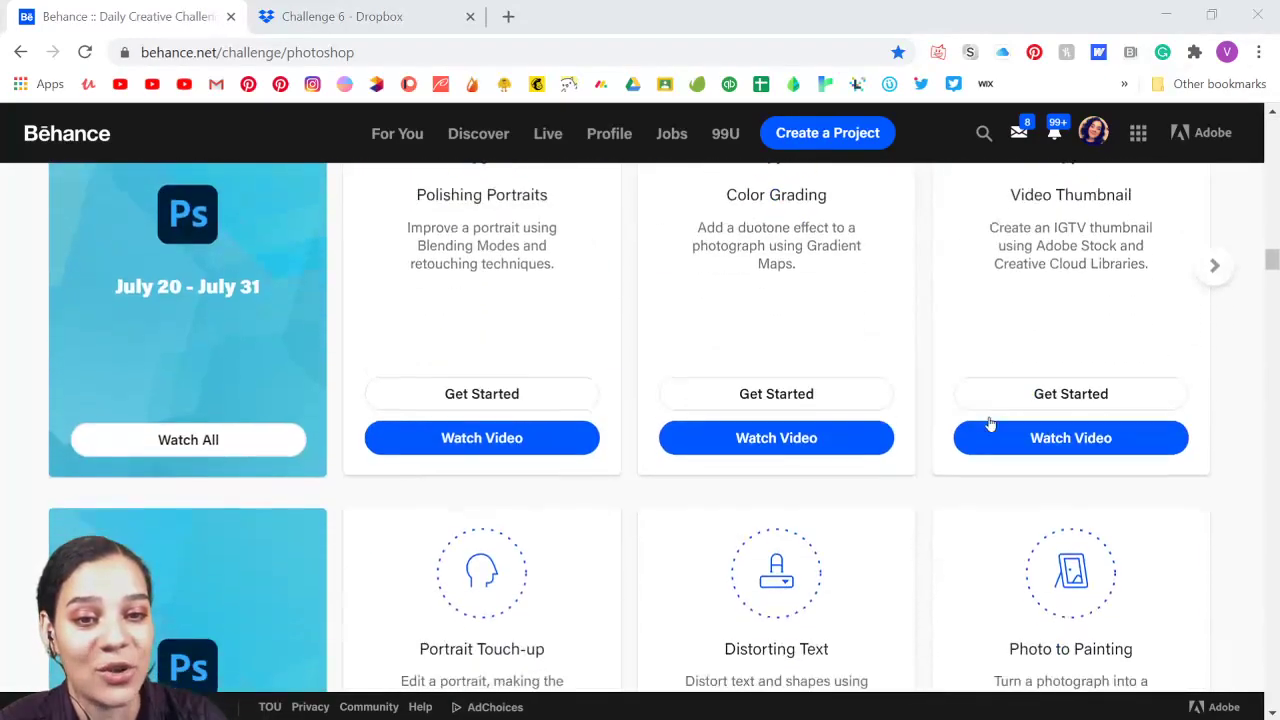
scroll(988, 448, down, 20)
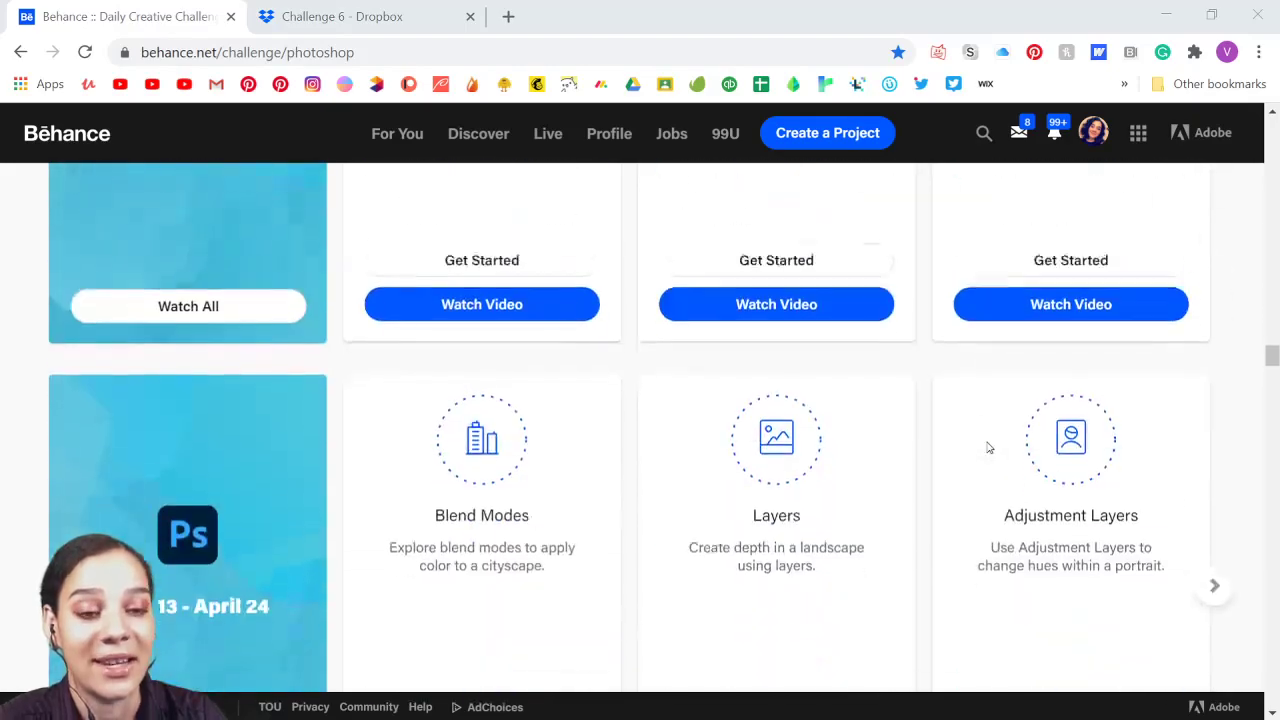
scroll(988, 448, down, 4)
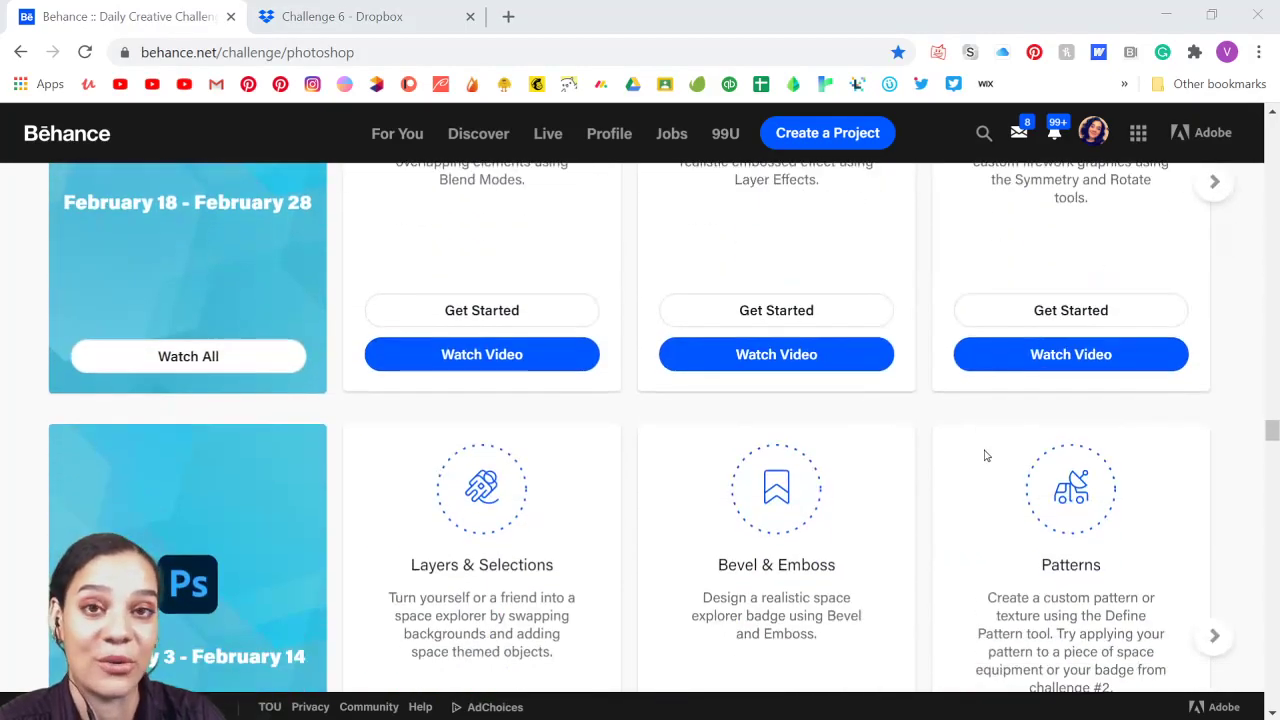
scroll(985, 457, down, 4)
scroll(985, 457, down, 5)
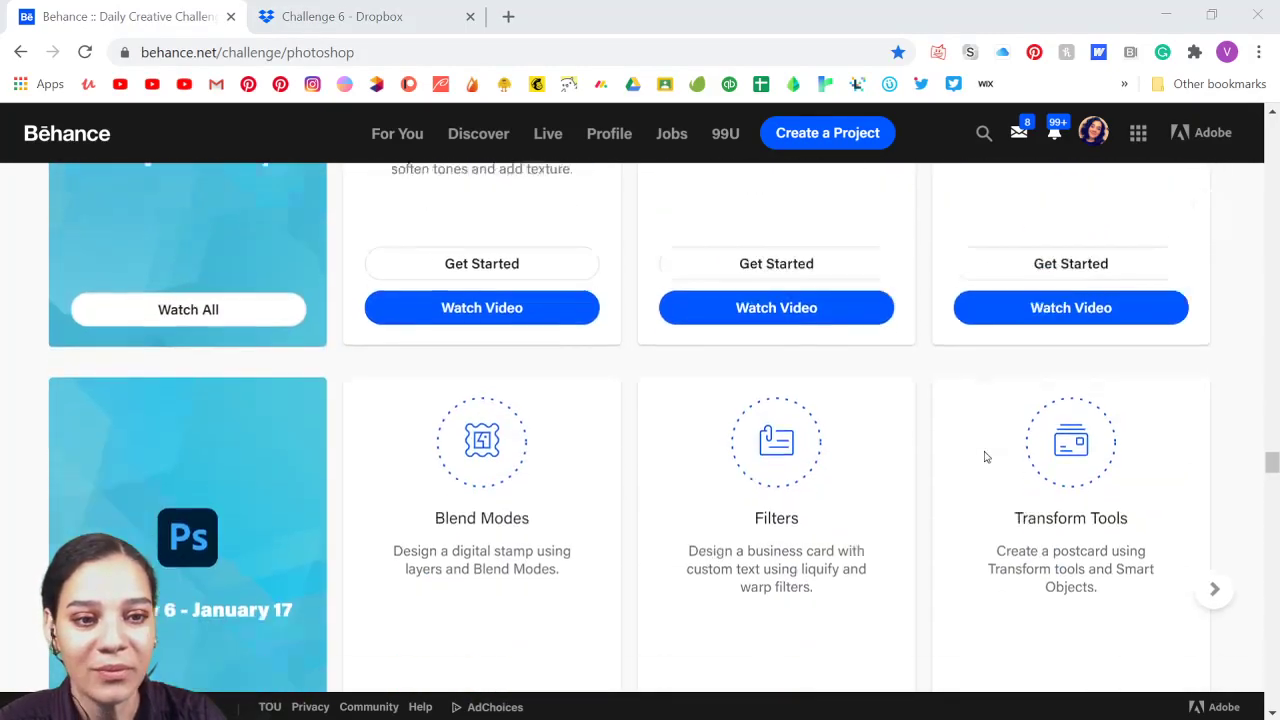
scroll(986, 452, up, 10)
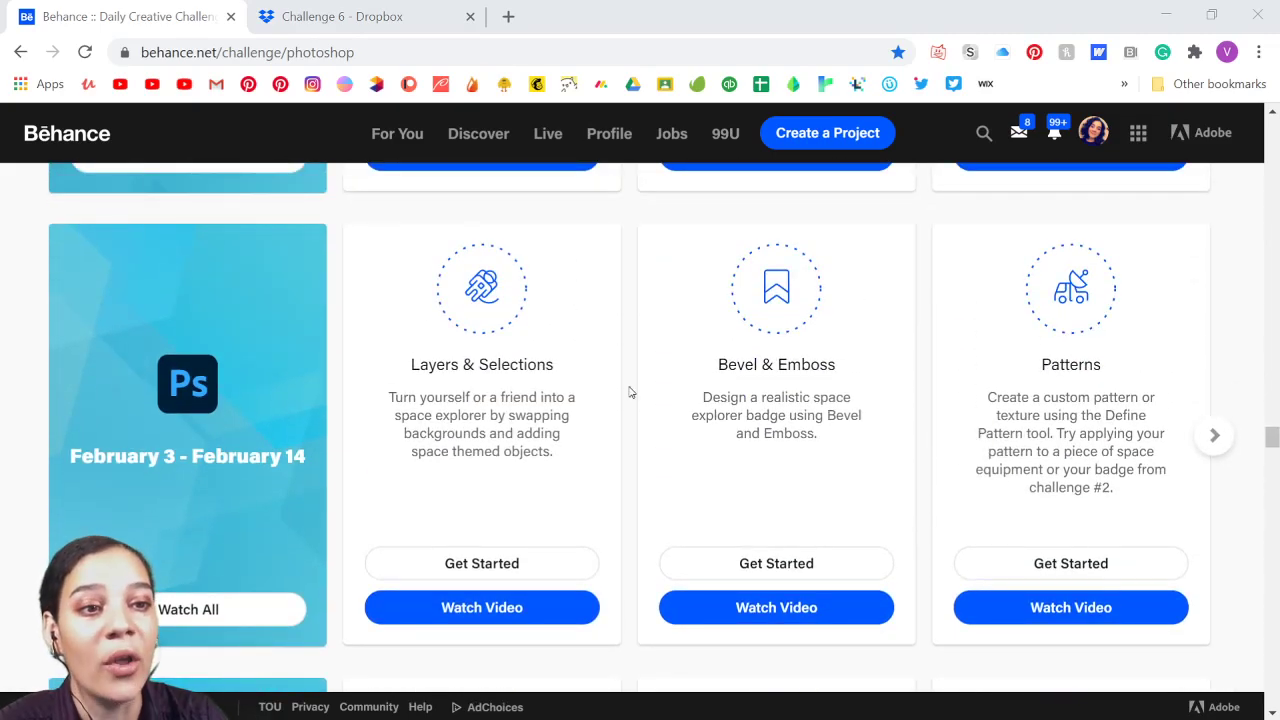
scroll(218, 488, up, 12)
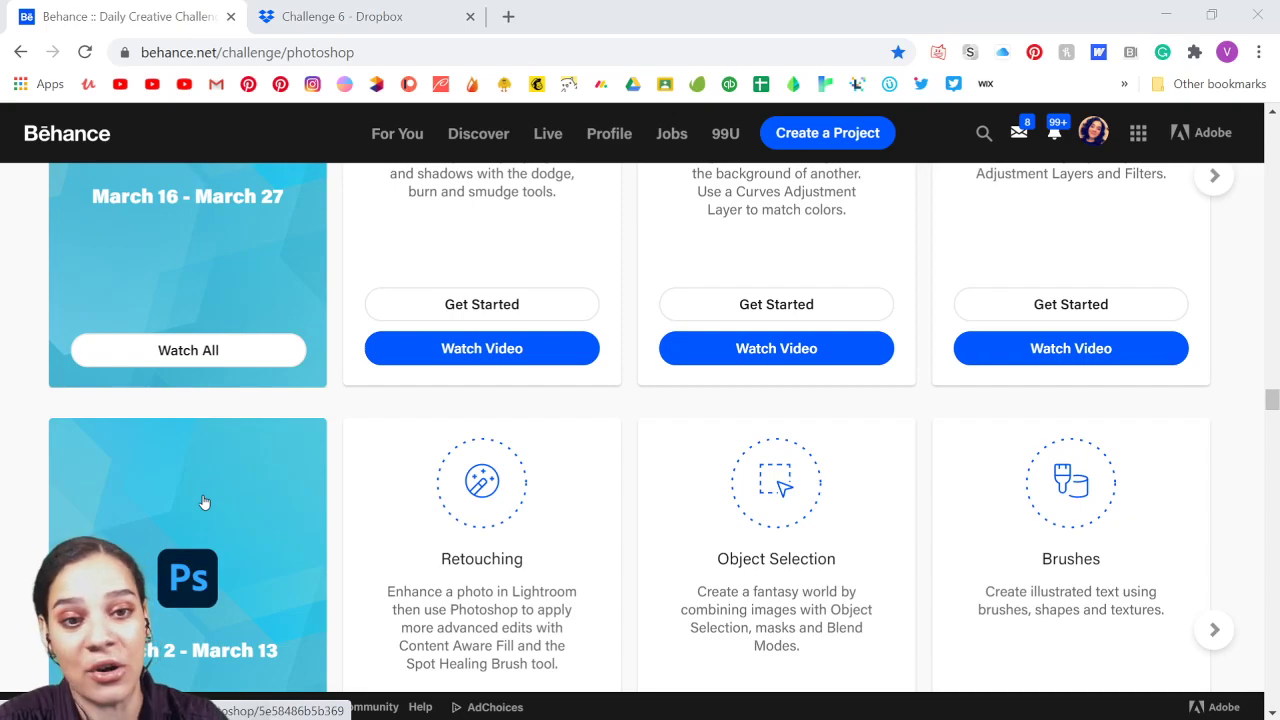
scroll(1160, 340, up, 1)
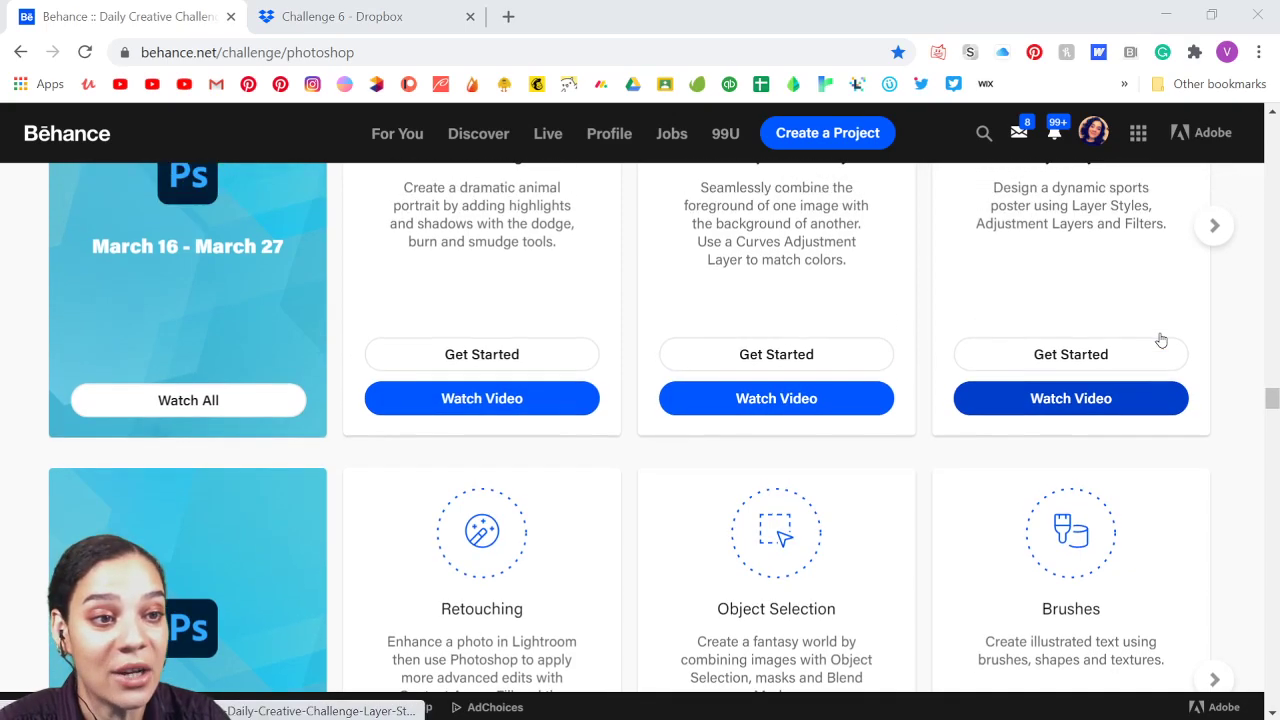
Step: Browse the challenge cards of the March 16 - March 27 series forward and back again
scroll(1160, 340, up, 2)
click(1214, 376)
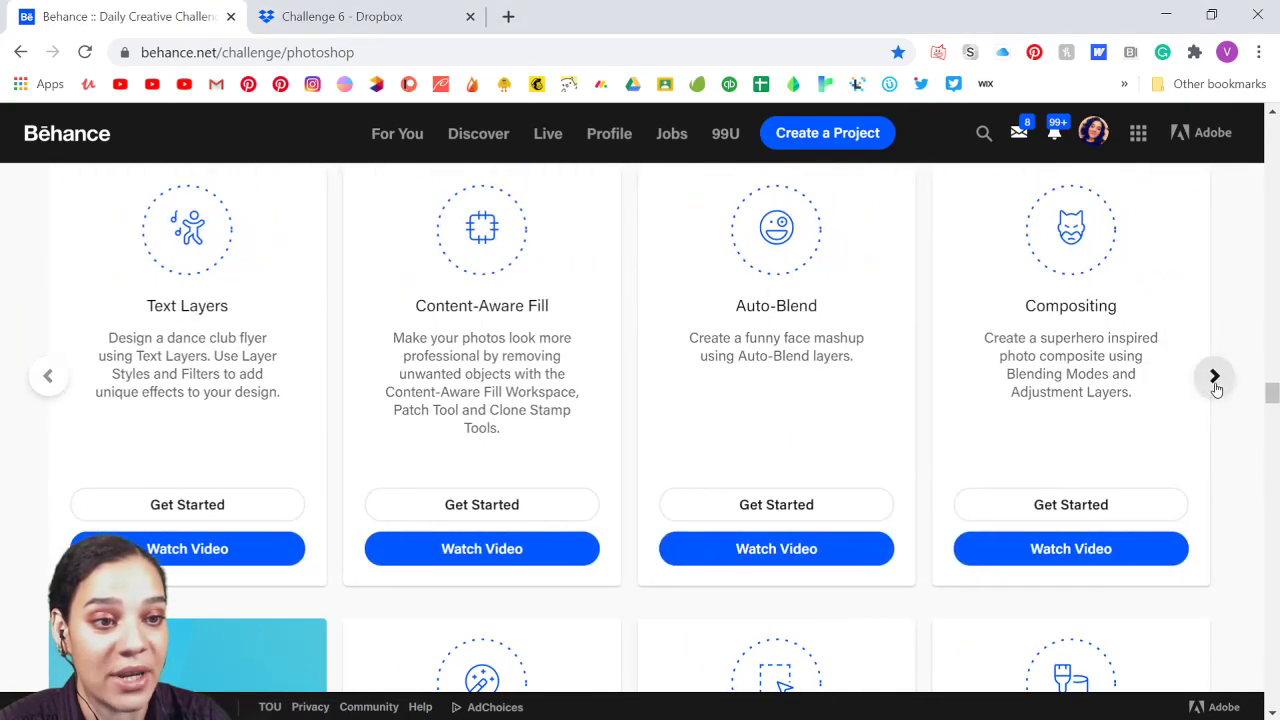
click(1215, 384)
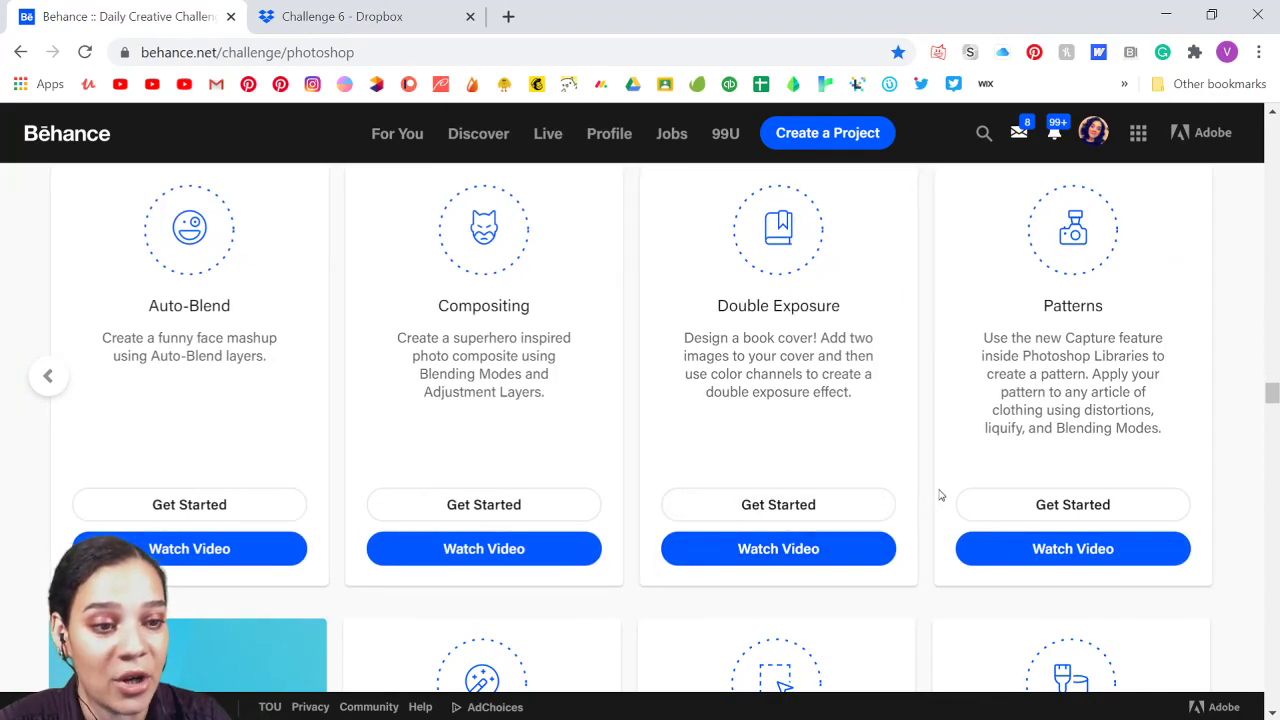
scroll(349, 509, down, 2)
scroll(40, 277, up, 1)
click(43, 288)
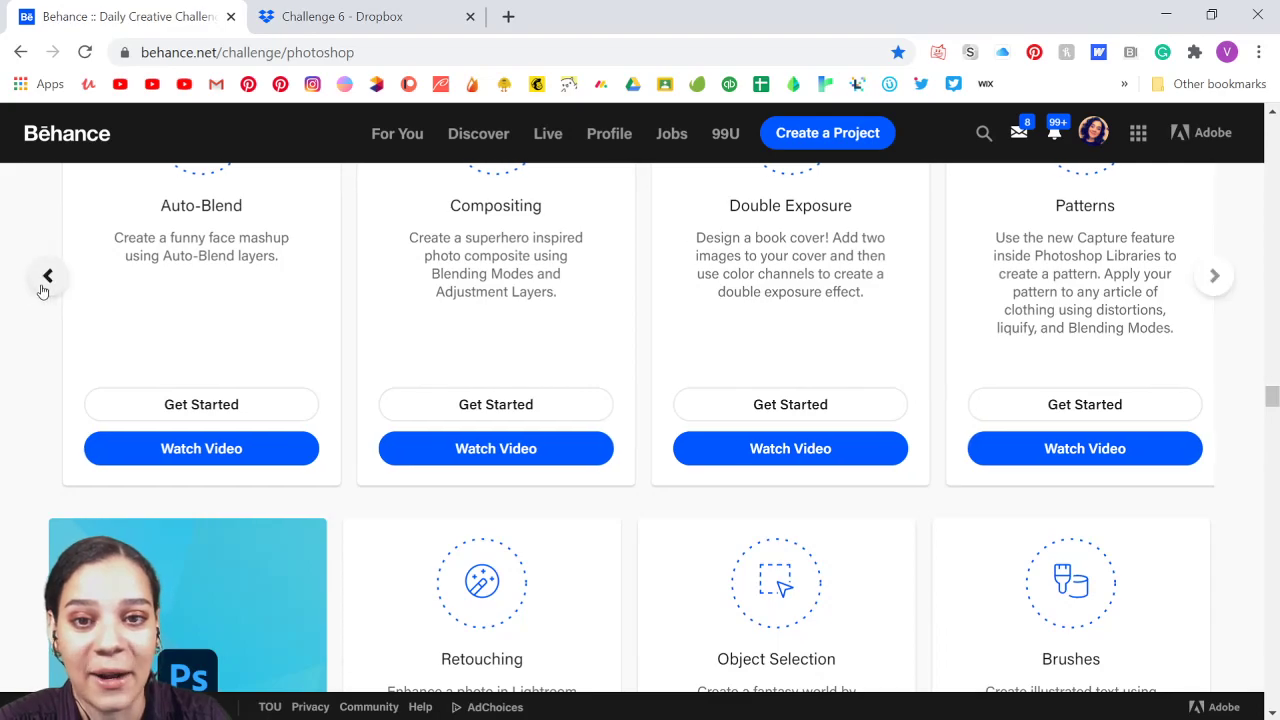
click(44, 286)
Step: Open the March 16 - March 27 challenge page, look through its contents and close it
click(356, 413)
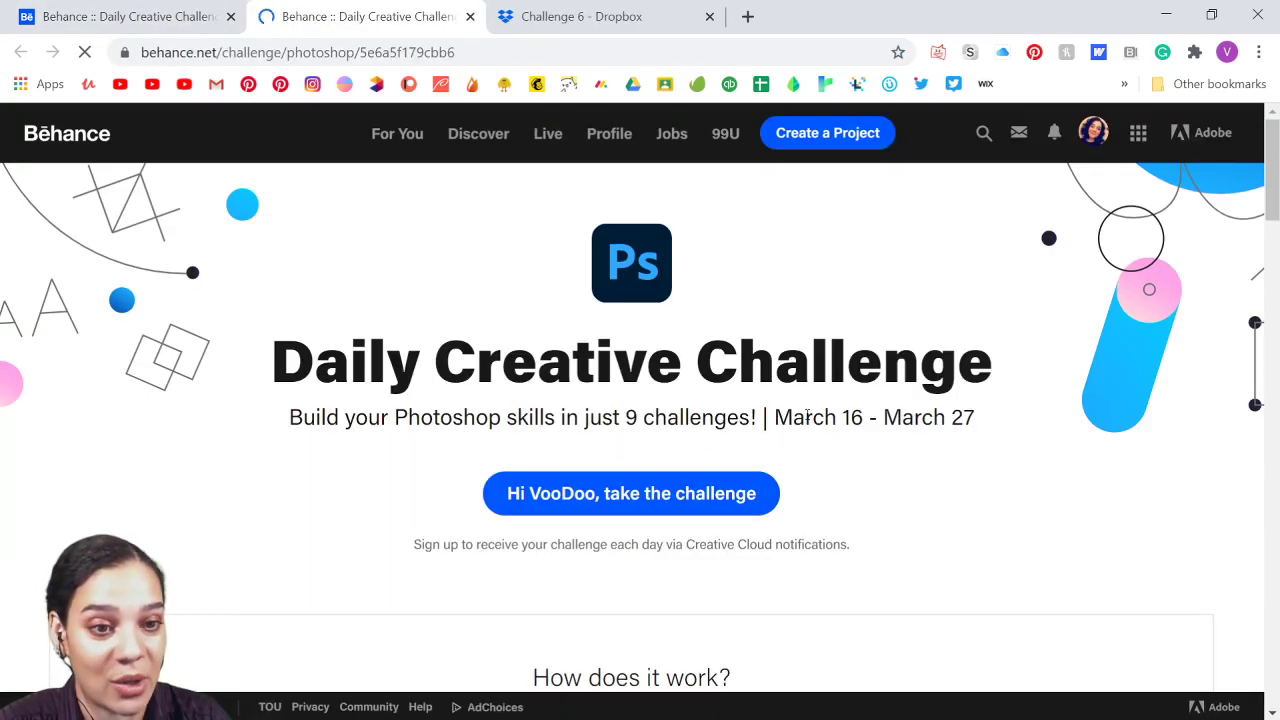
scroll(886, 491, down, 9)
scroll(888, 493, down, 10)
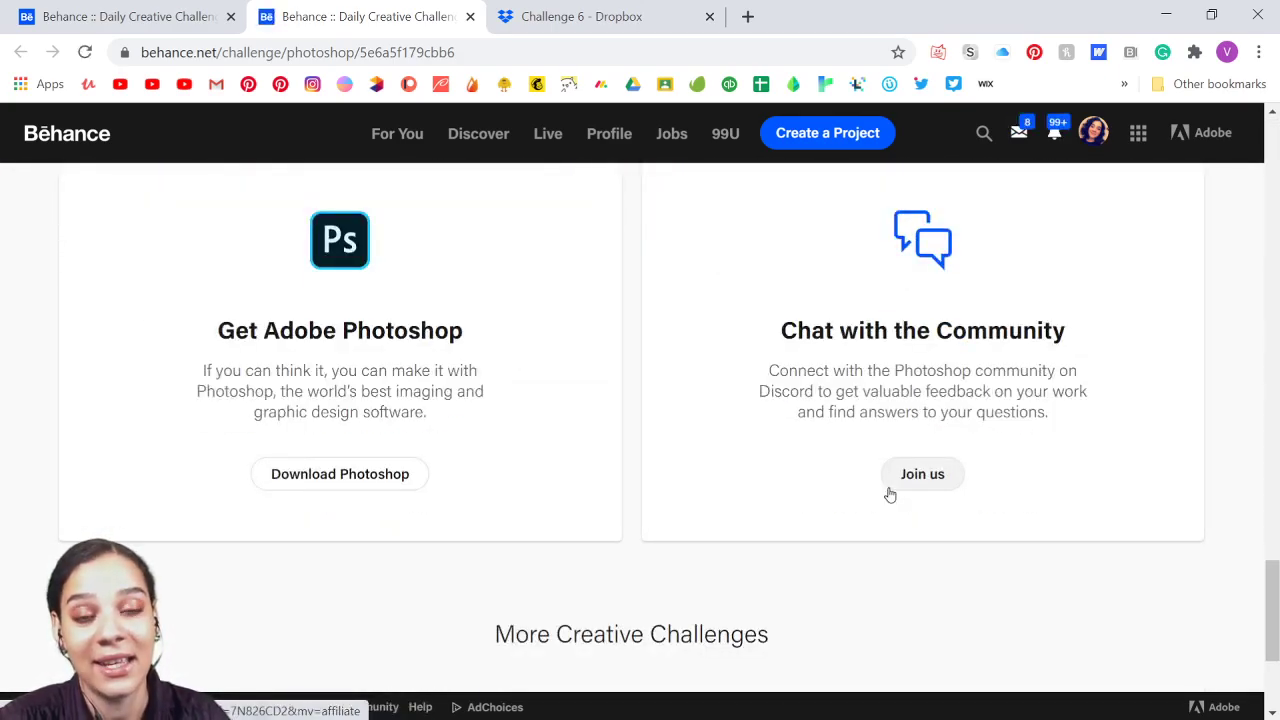
click(470, 16)
Step: Return to the August 17 - August 28 challenges, review the cards through Calling Card, and switch to the Challenge 6 Dropbox page
scroll(914, 417, down, 5)
scroll(1216, 337, up, 2)
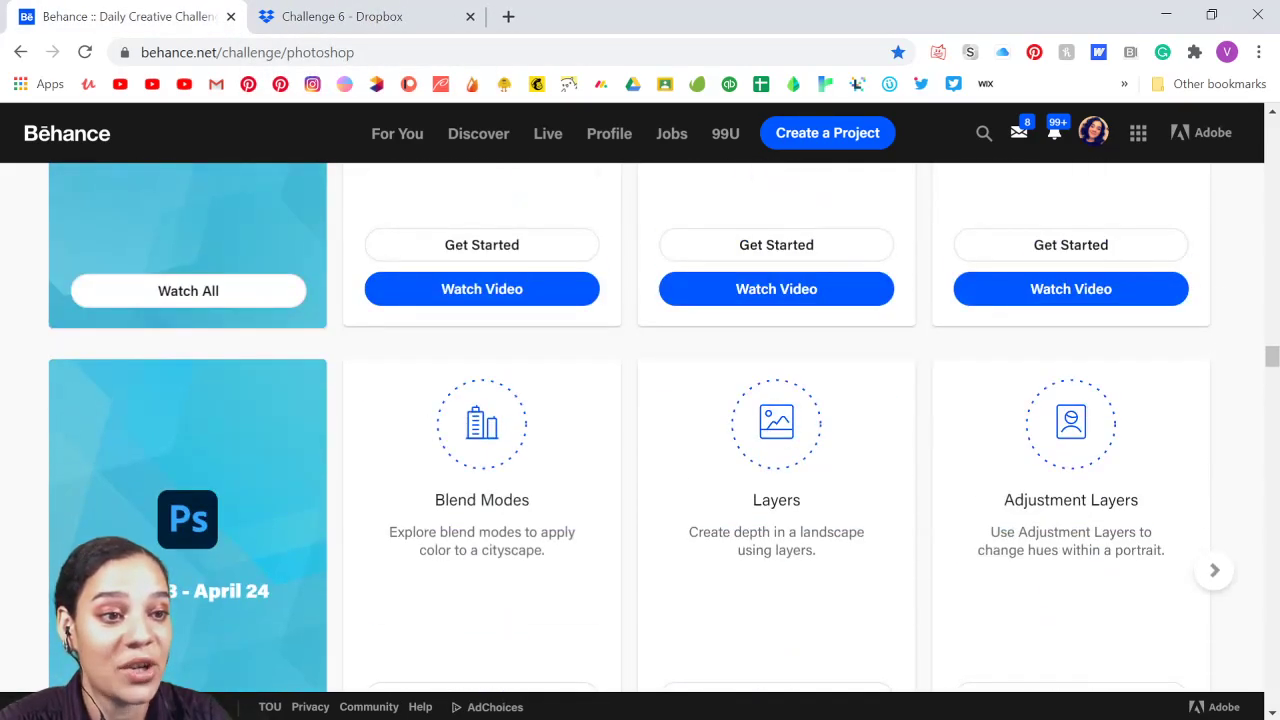
drag(1270, 360, 1270, 128)
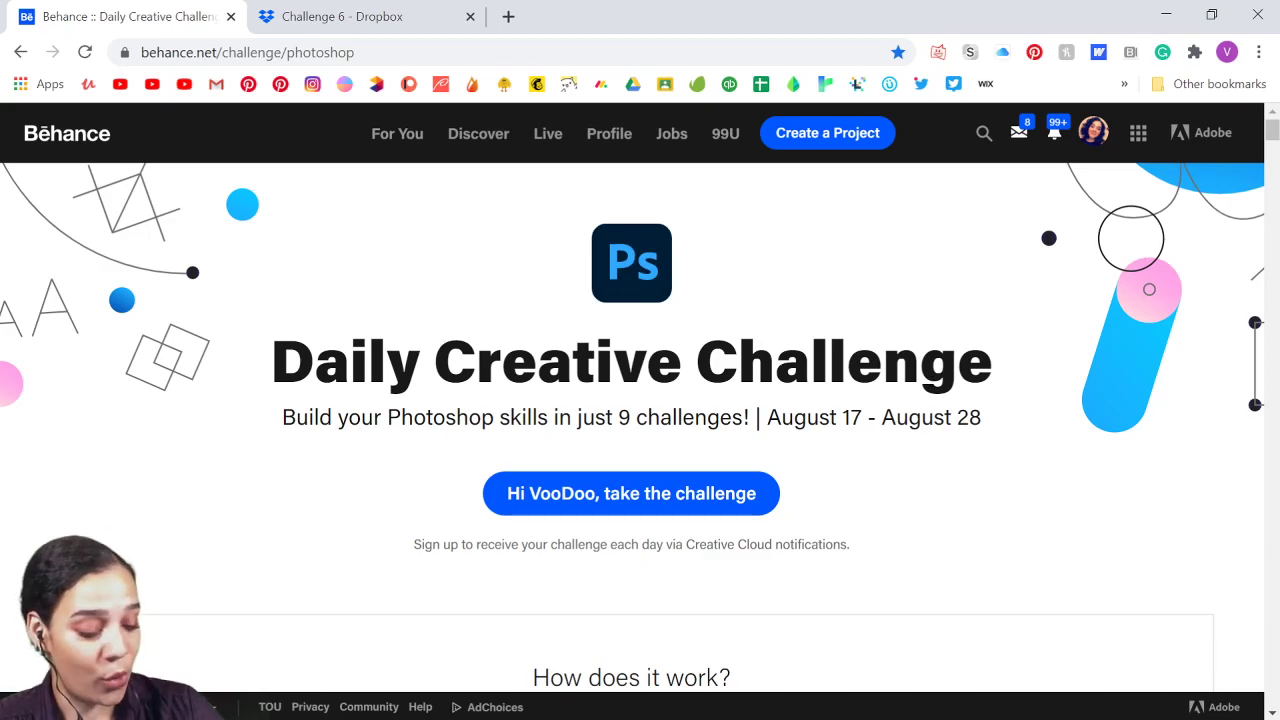
scroll(930, 381, down, 10)
scroll(1040, 710, down, 3)
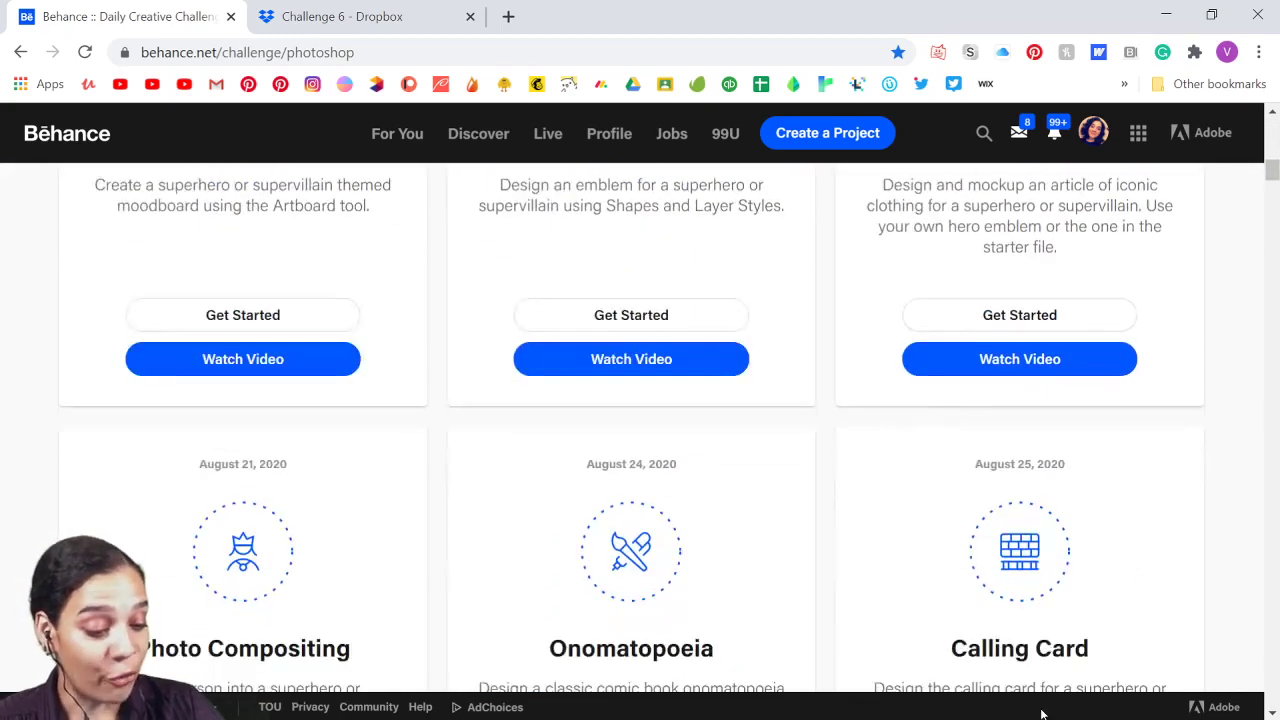
scroll(1040, 710, up, 2)
scroll(676, 400, up, 1)
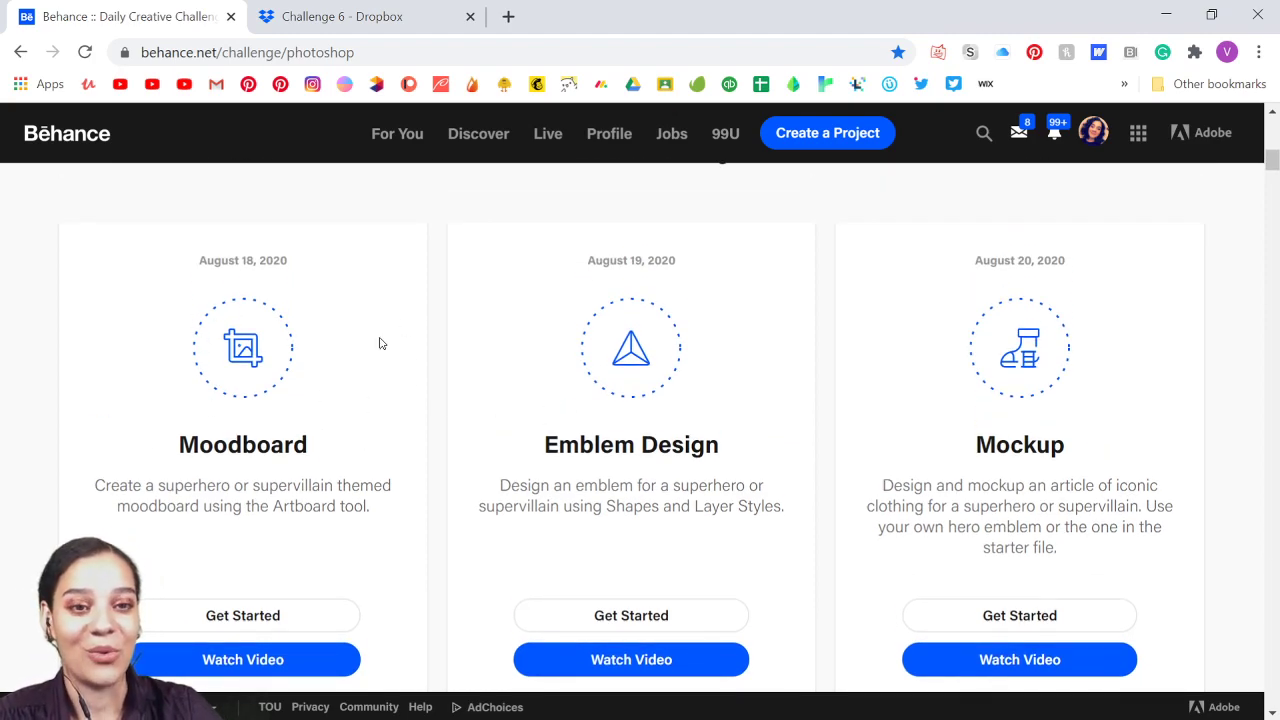
scroll(661, 484, down, 1)
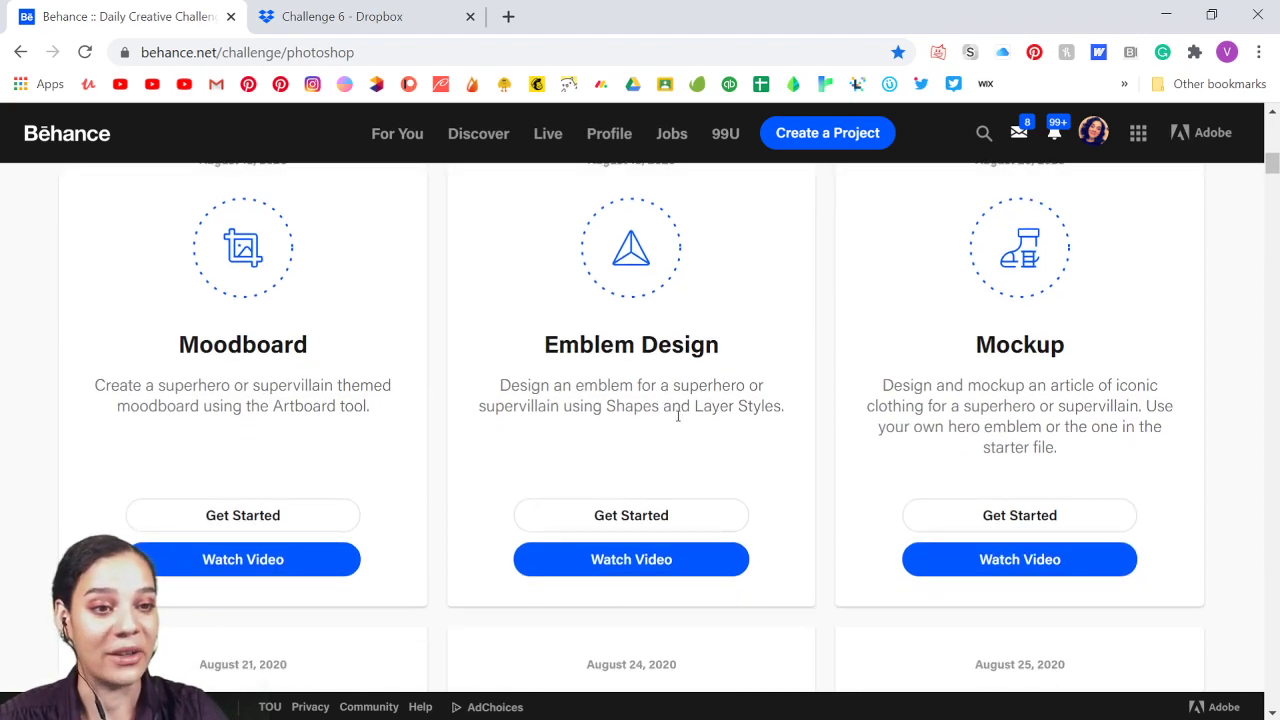
scroll(1130, 452, down, 1)
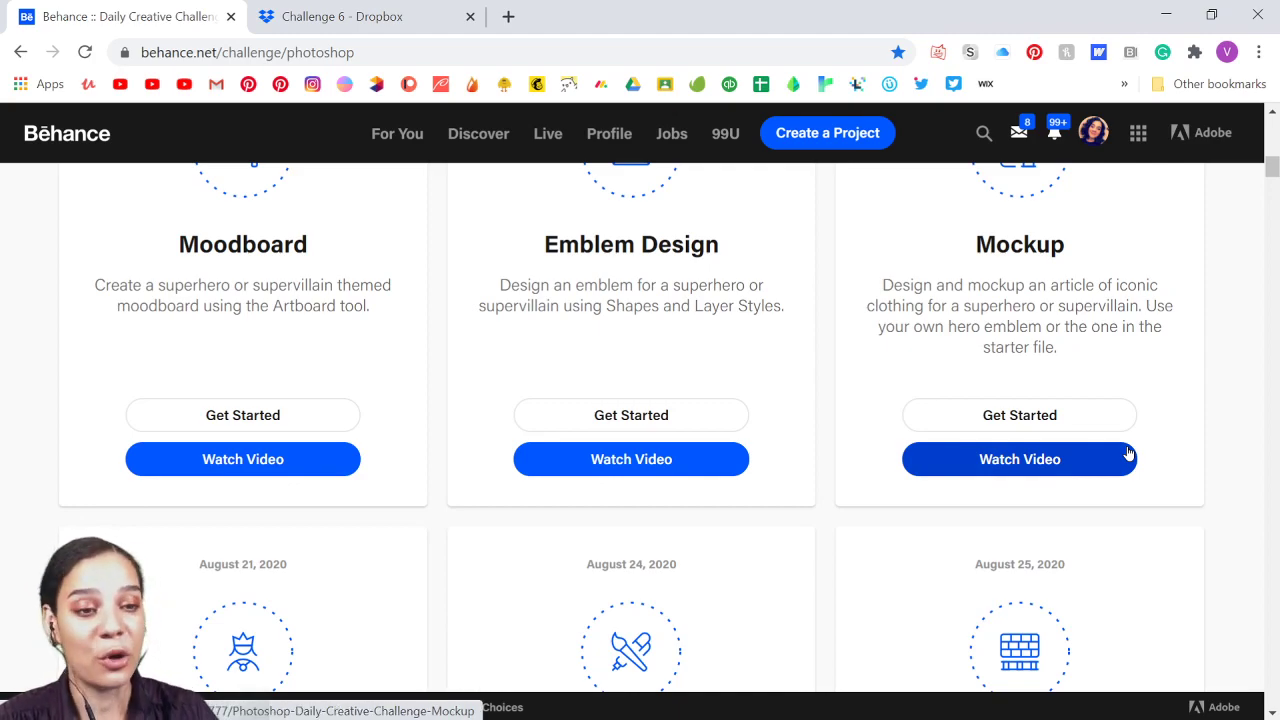
scroll(1108, 471, down, 3)
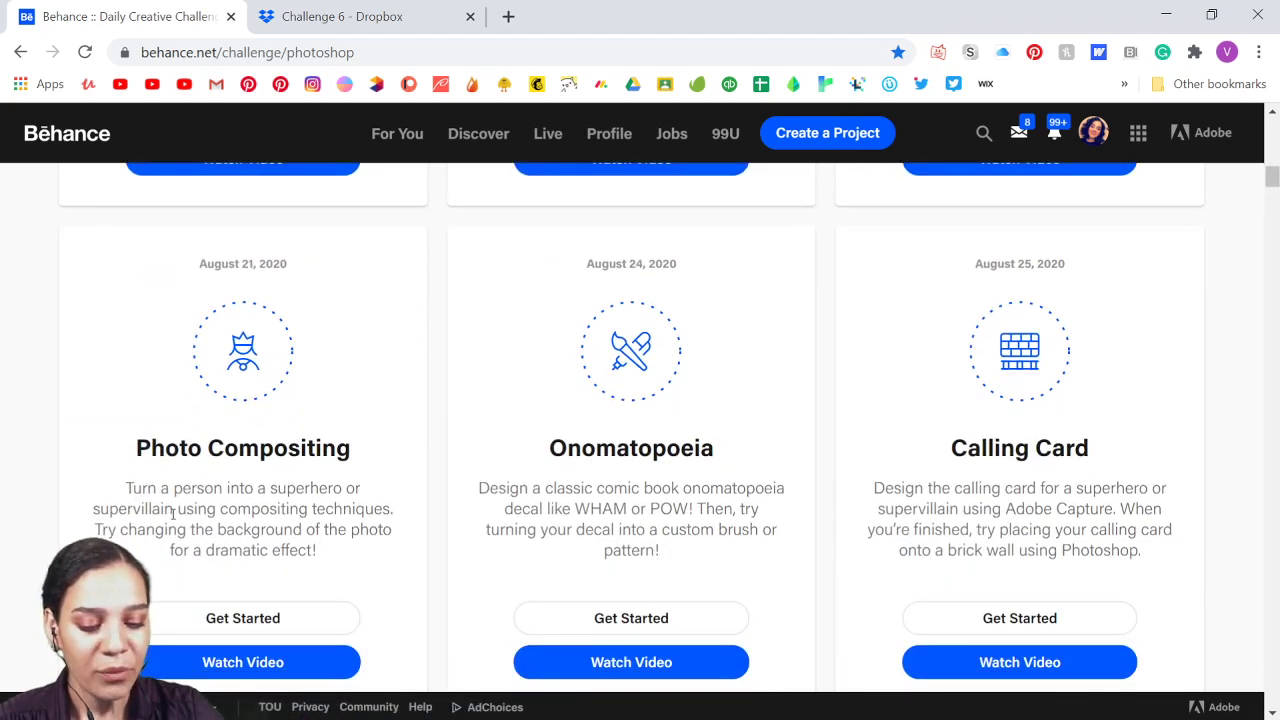
scroll(172, 514, down, 1)
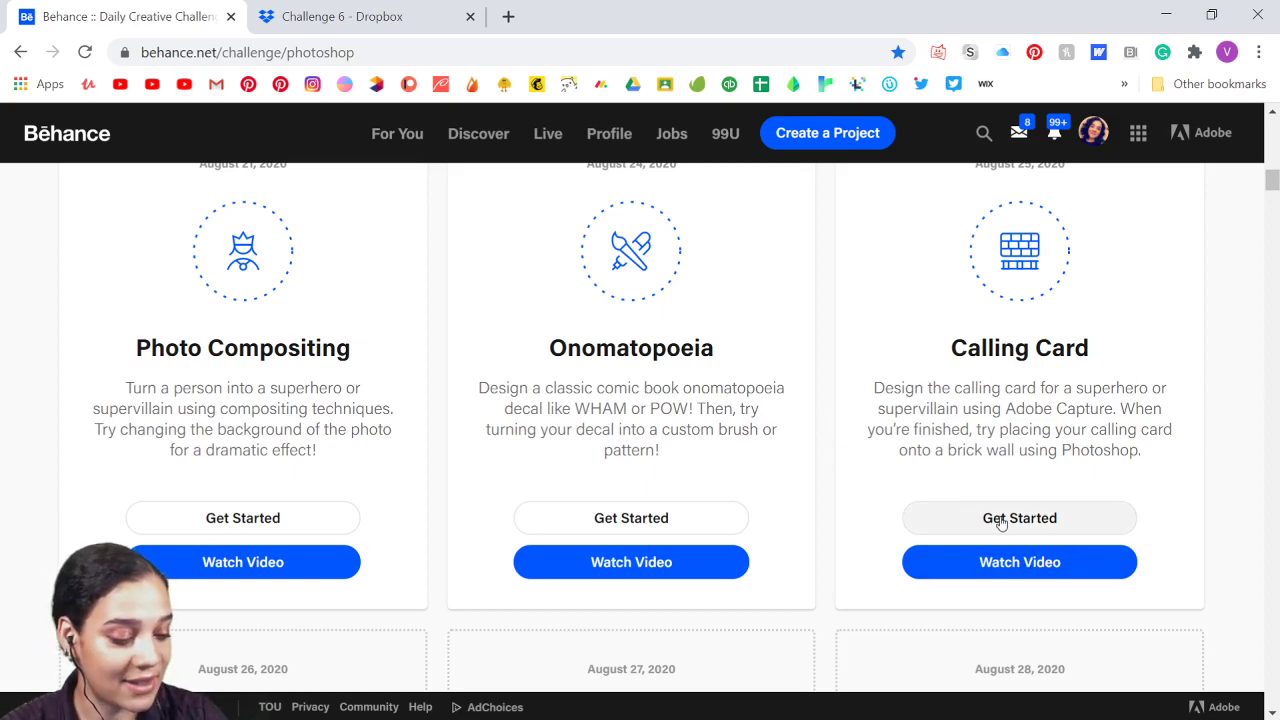
click(315, 25)
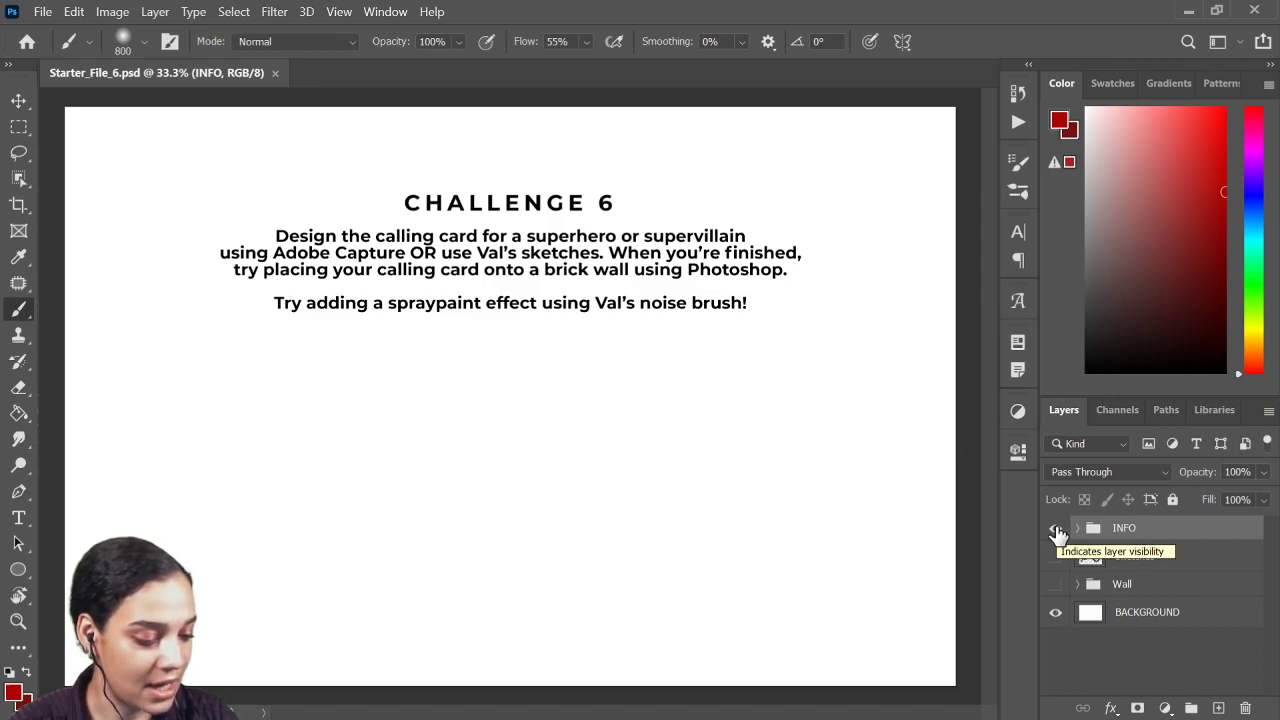
Step: In Photoshop, hide the INFO group and show the Wall group and the Sketches layer in Starter_File_6.psd
click(1056, 530)
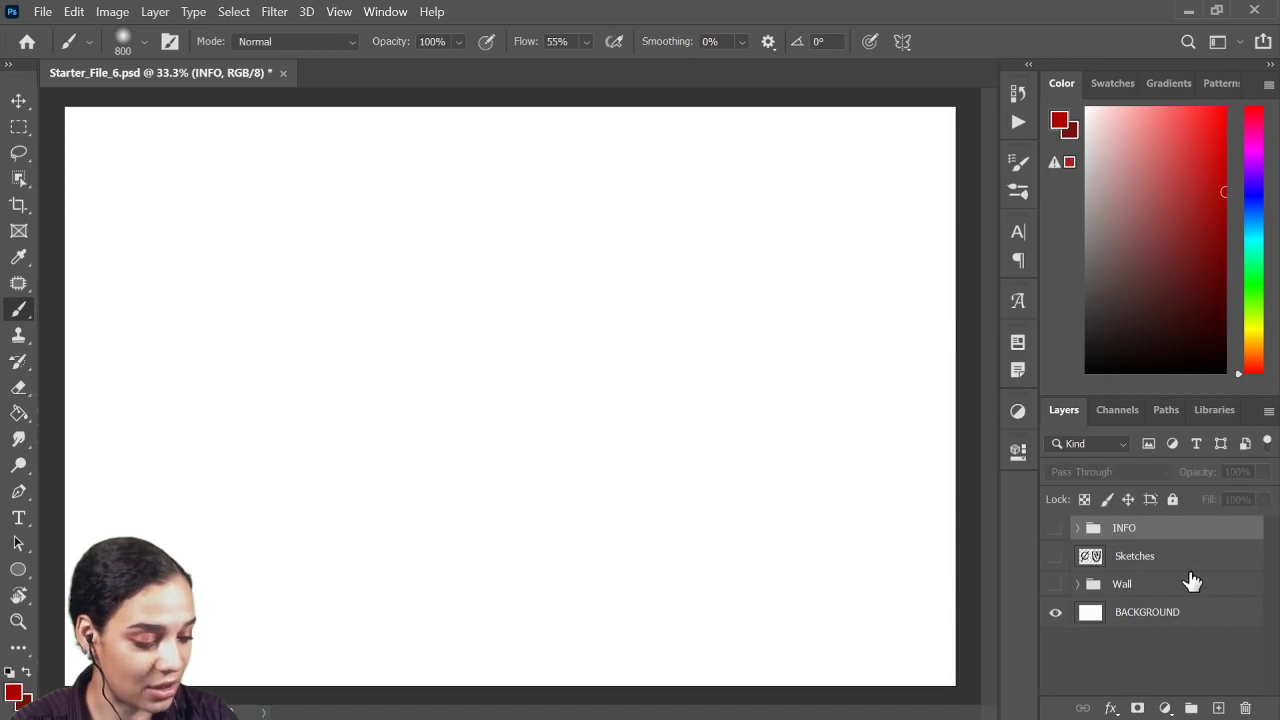
click(1052, 586)
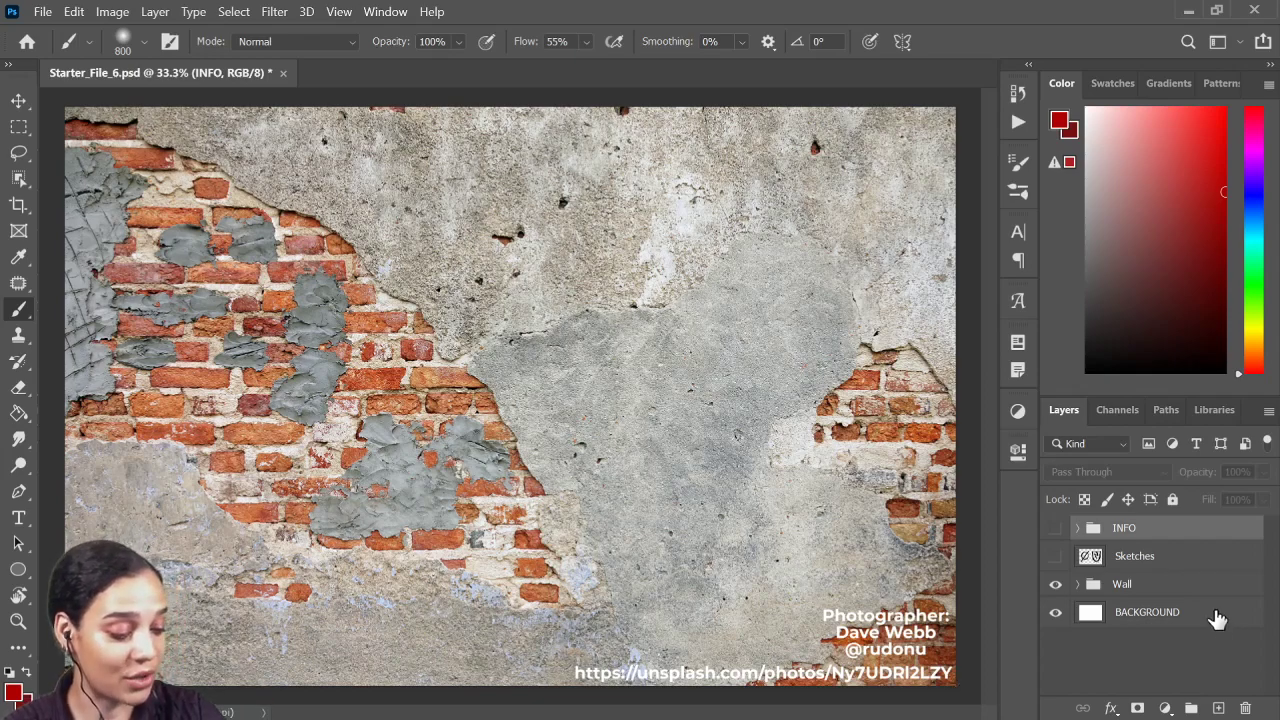
click(1055, 586)
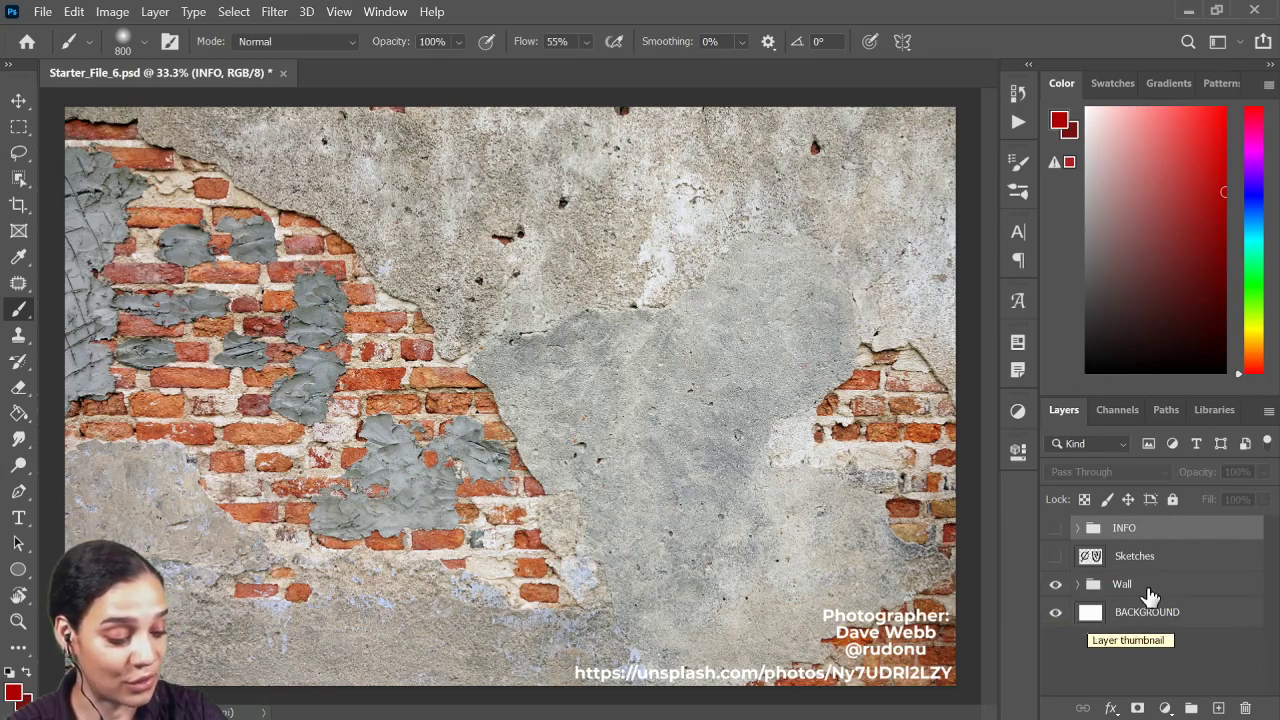
click(1055, 558)
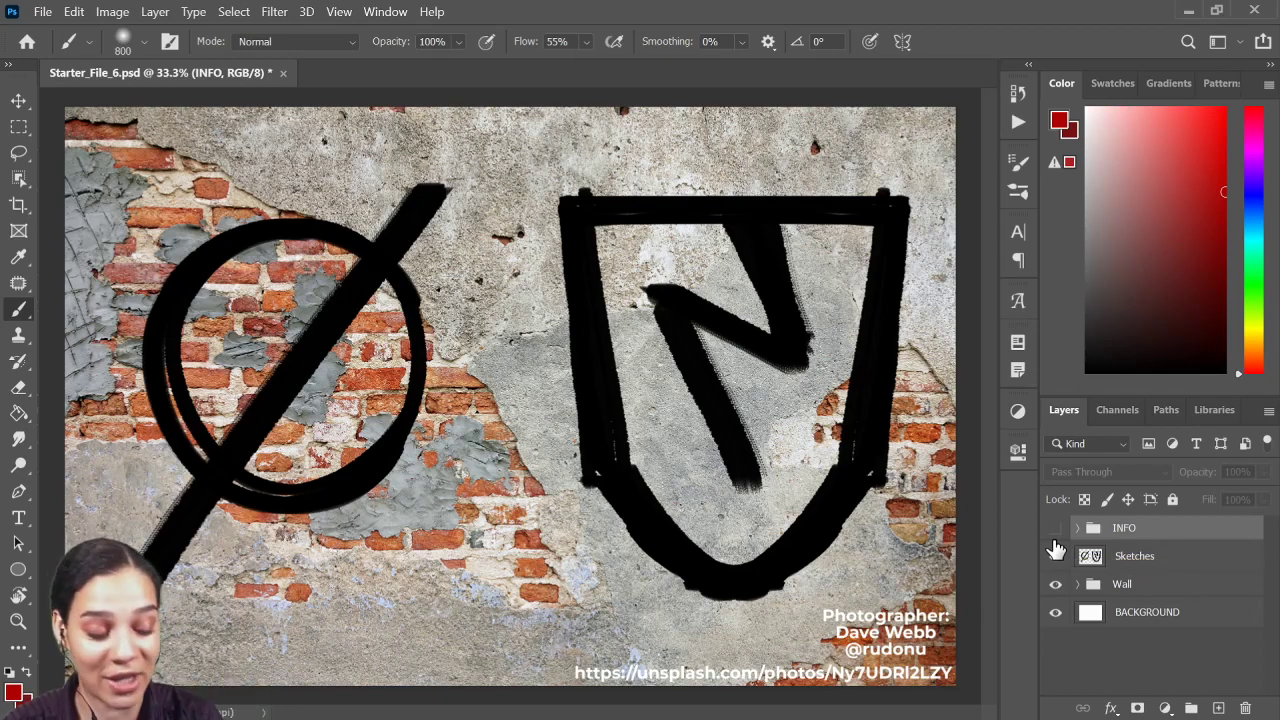
Step: Copy the slashed-circle sketch from the Sketches layer onto its own layer with a rectangular selection, and hide the Sketches layer
click(1170, 570)
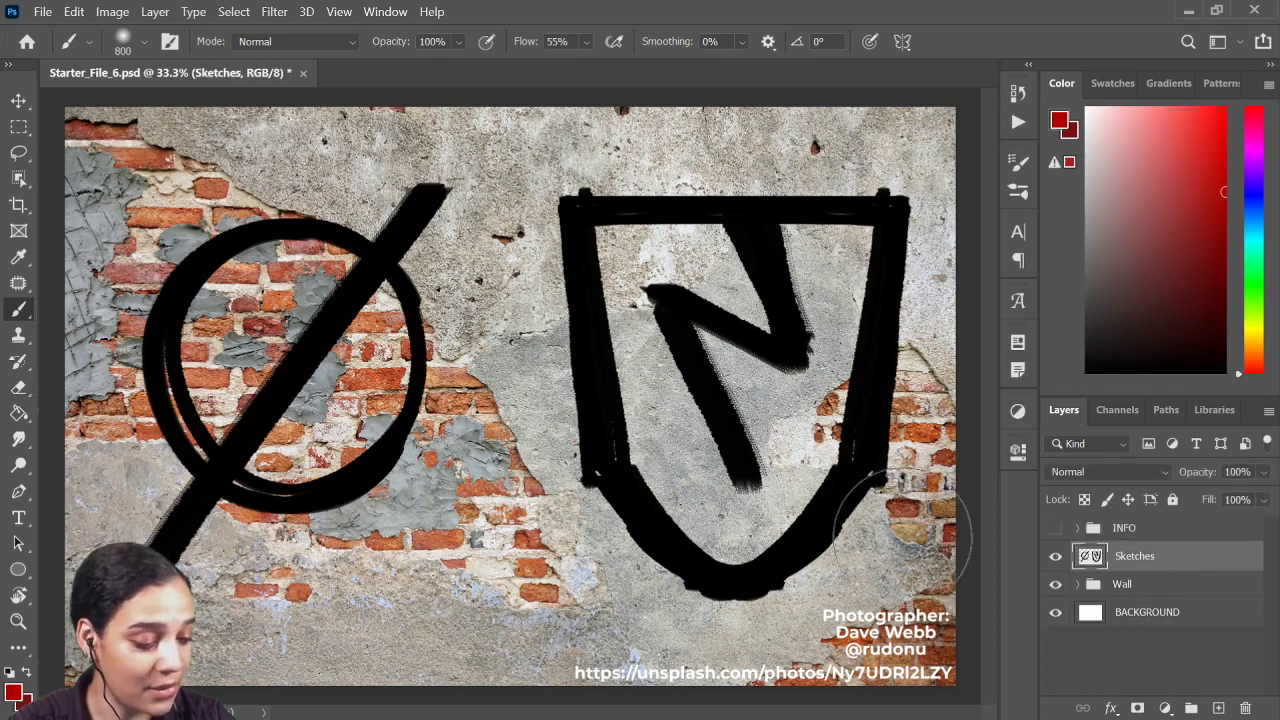
click(18, 128)
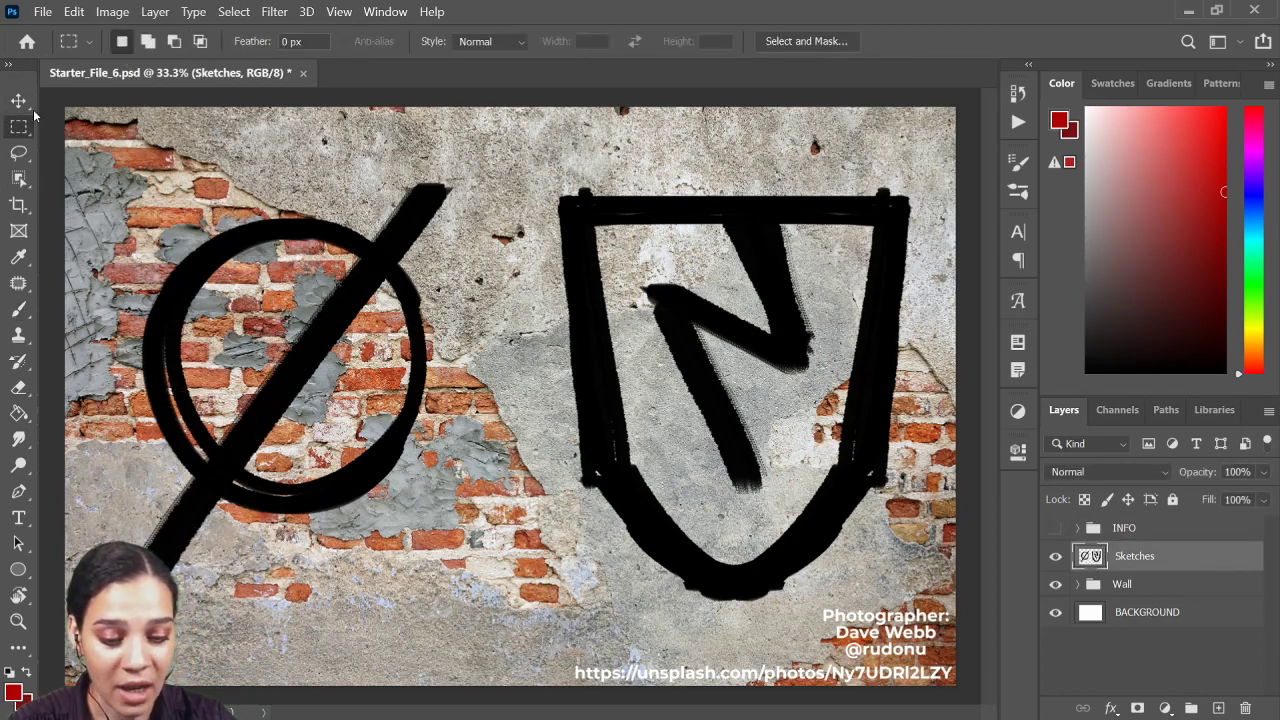
drag(50, 100, 498, 665)
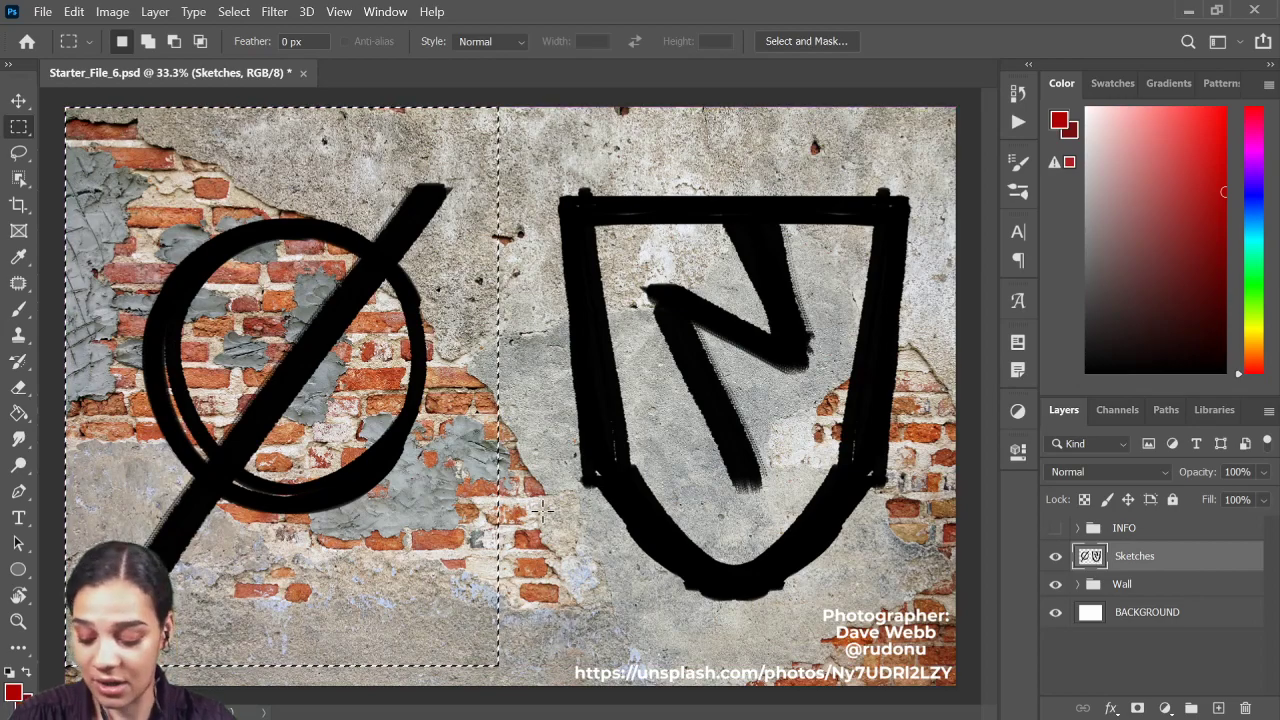
key(ctrl+j)
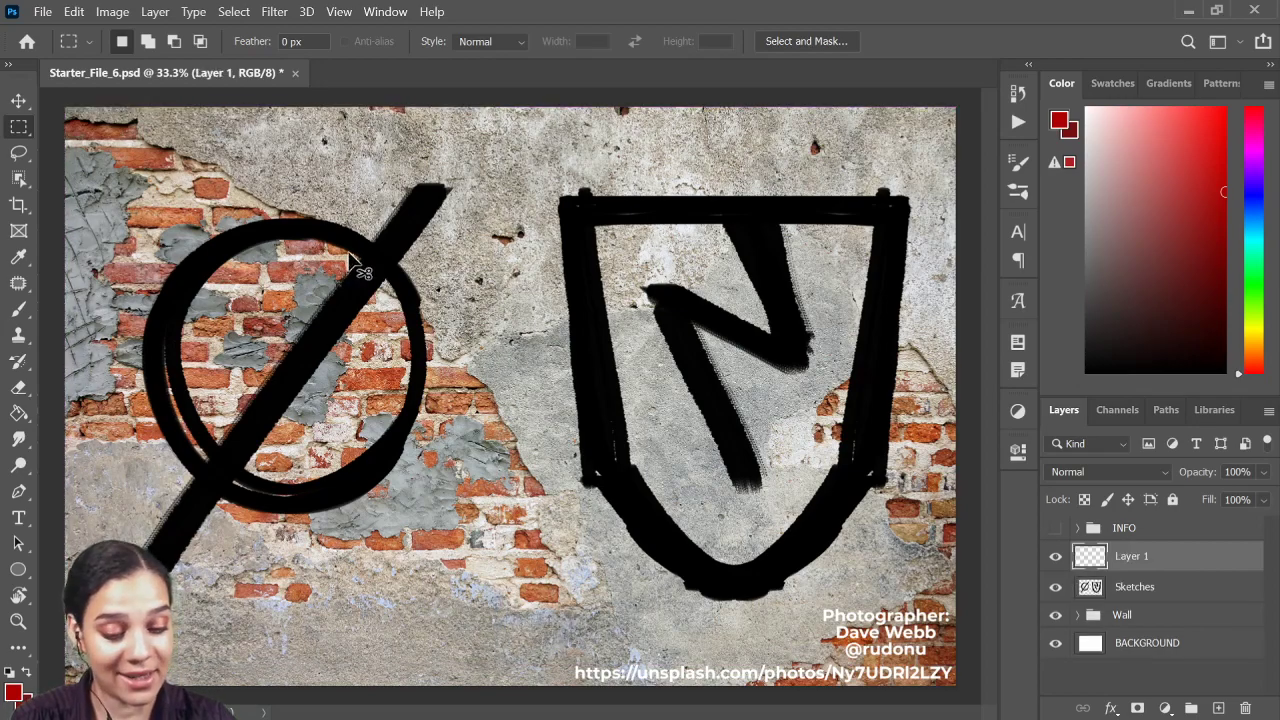
click(1055, 586)
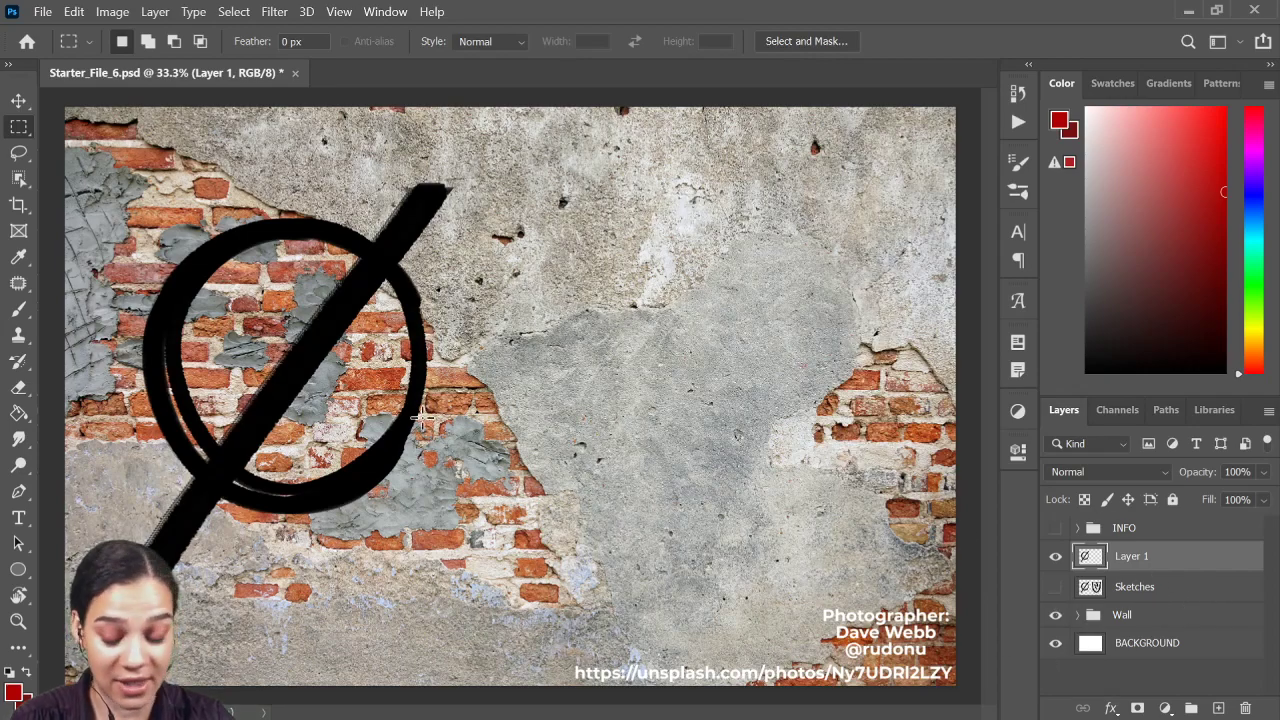
Step: Move the slashed-circle sketch slightly right and up on the brick wall, to about X 1117 px, Y 1236 px
key(ctrl+t)
mouse_move(370, 384)
mouse_down()
mouse_move(415, 383)
mouse_move(366, 367)
mouse_move(388, 362)
mouse_move(389, 346)
mouse_move(371, 351)
mouse_move(367, 338)
mouse_up()
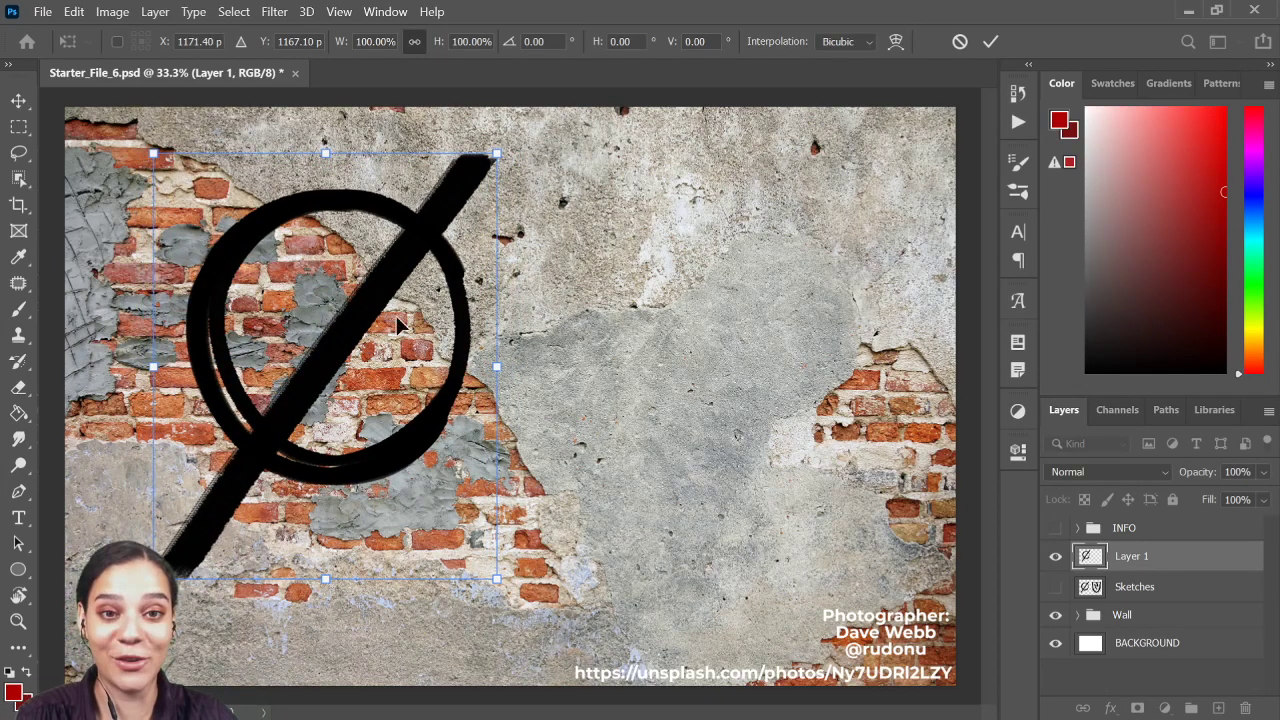
drag(369, 335, 358, 345)
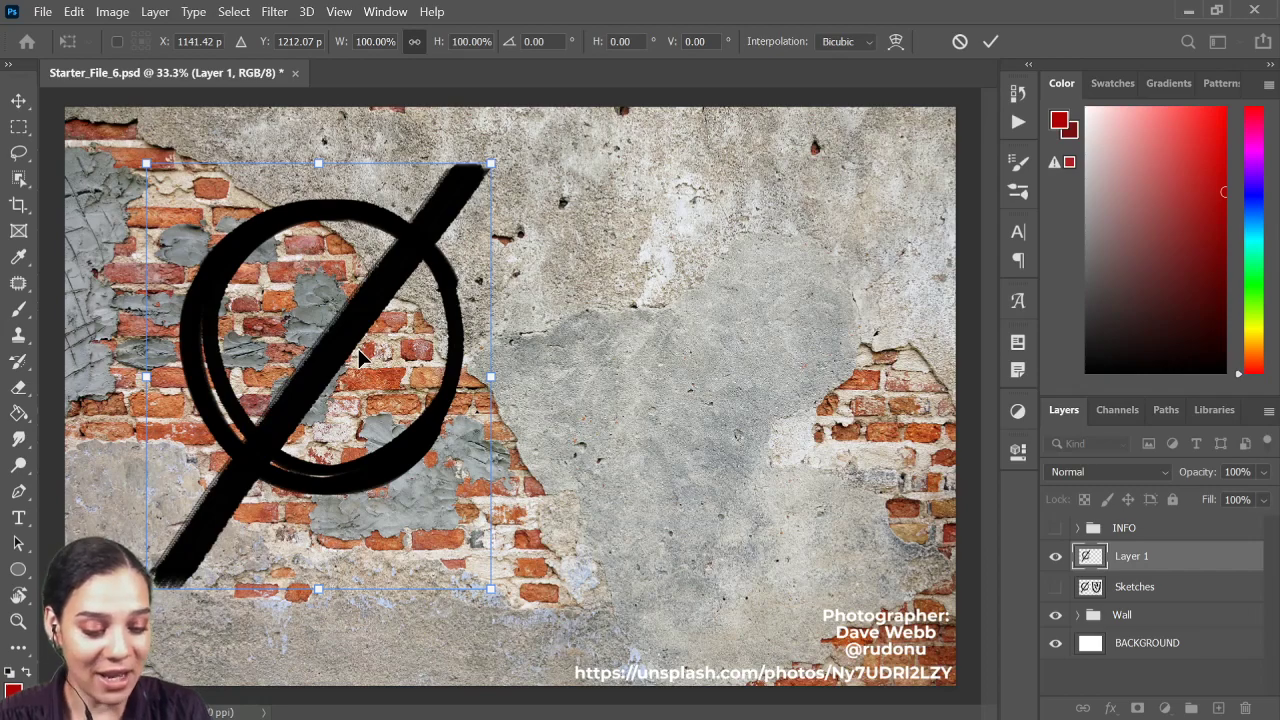
drag(380, 358, 372, 368)
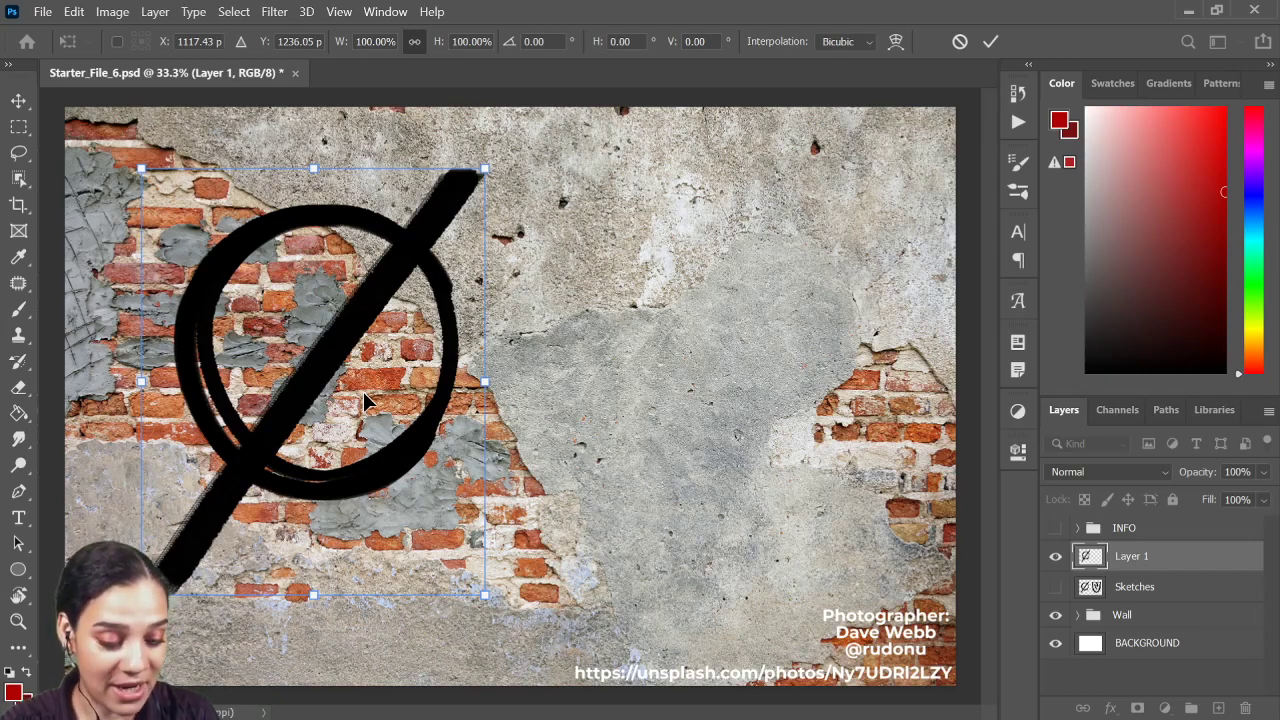
key(Return)
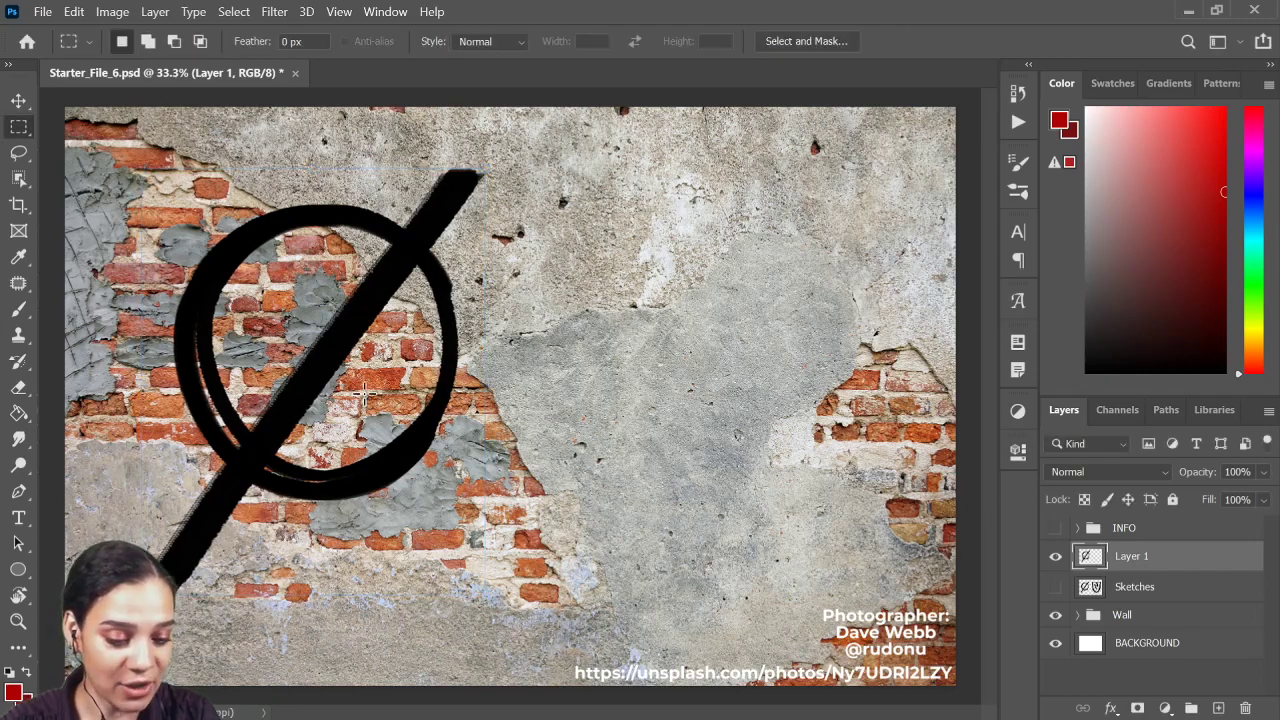
Step: Apply a Color Overlay layer style in red (ff0000) at Normal blend mode and 100% opacity to Layer 1
double_click(1202, 569)
drag(685, 146, 812, 135)
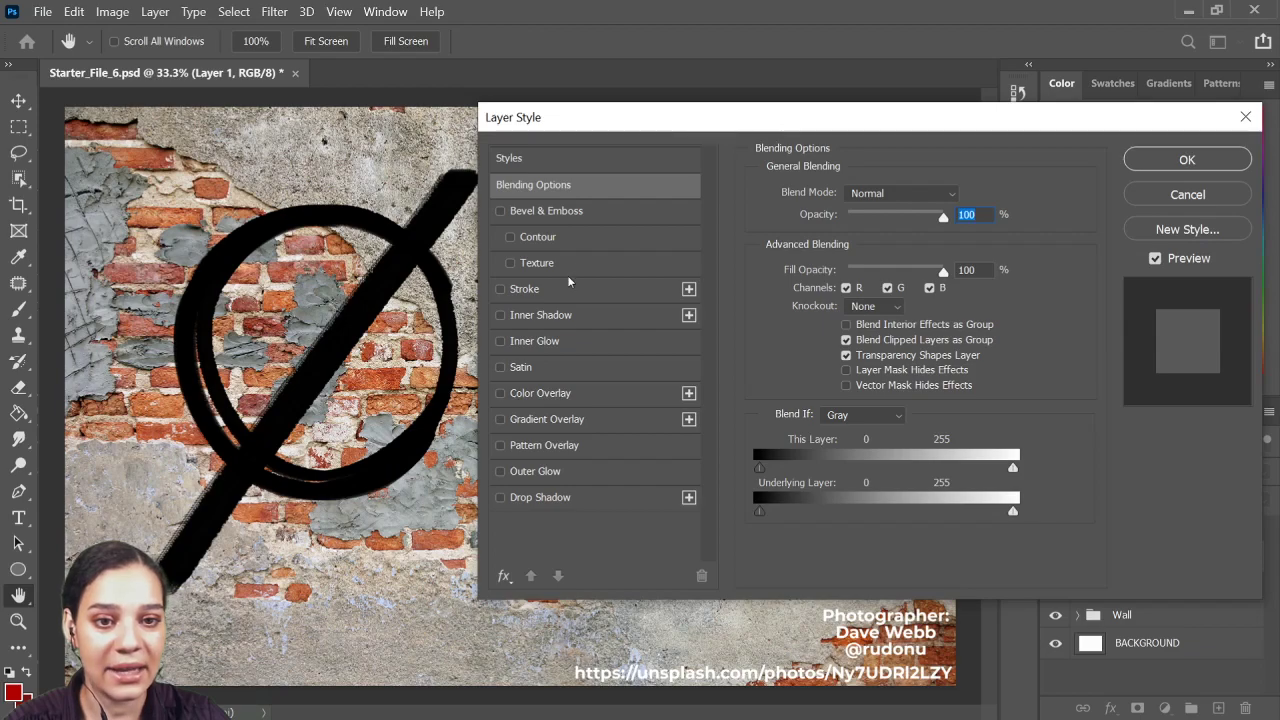
click(588, 392)
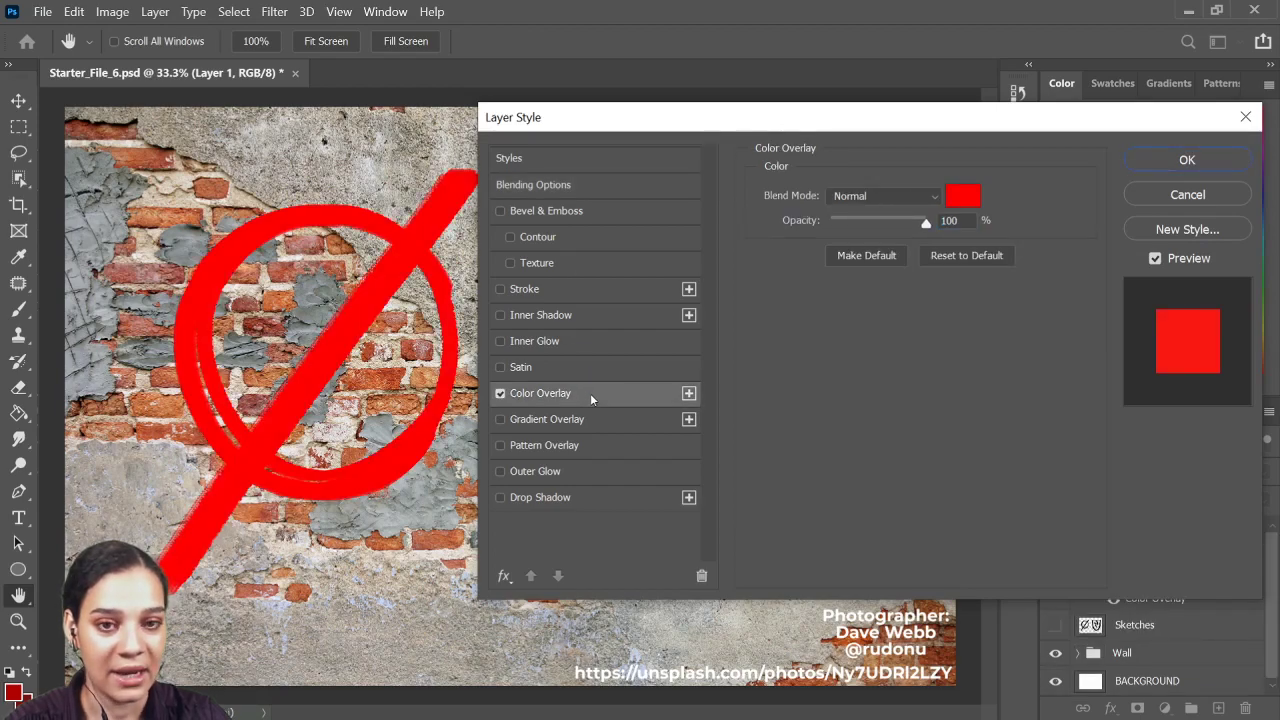
click(963, 198)
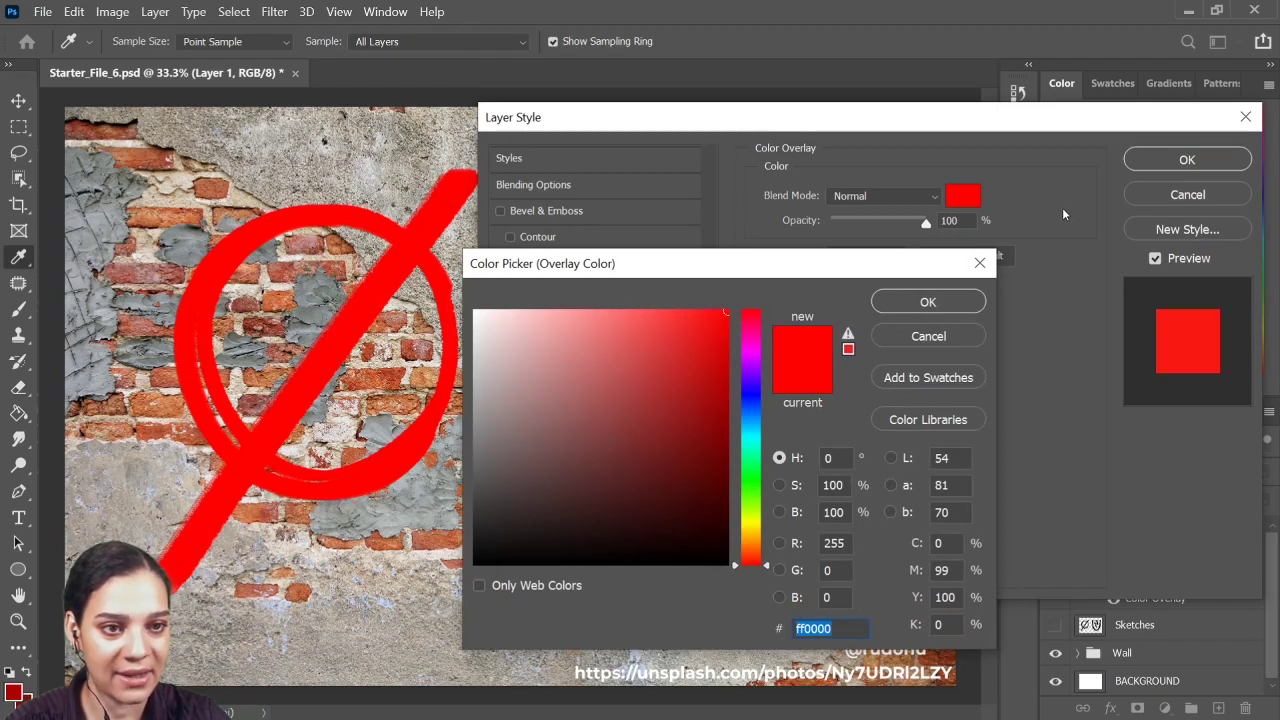
click(955, 302)
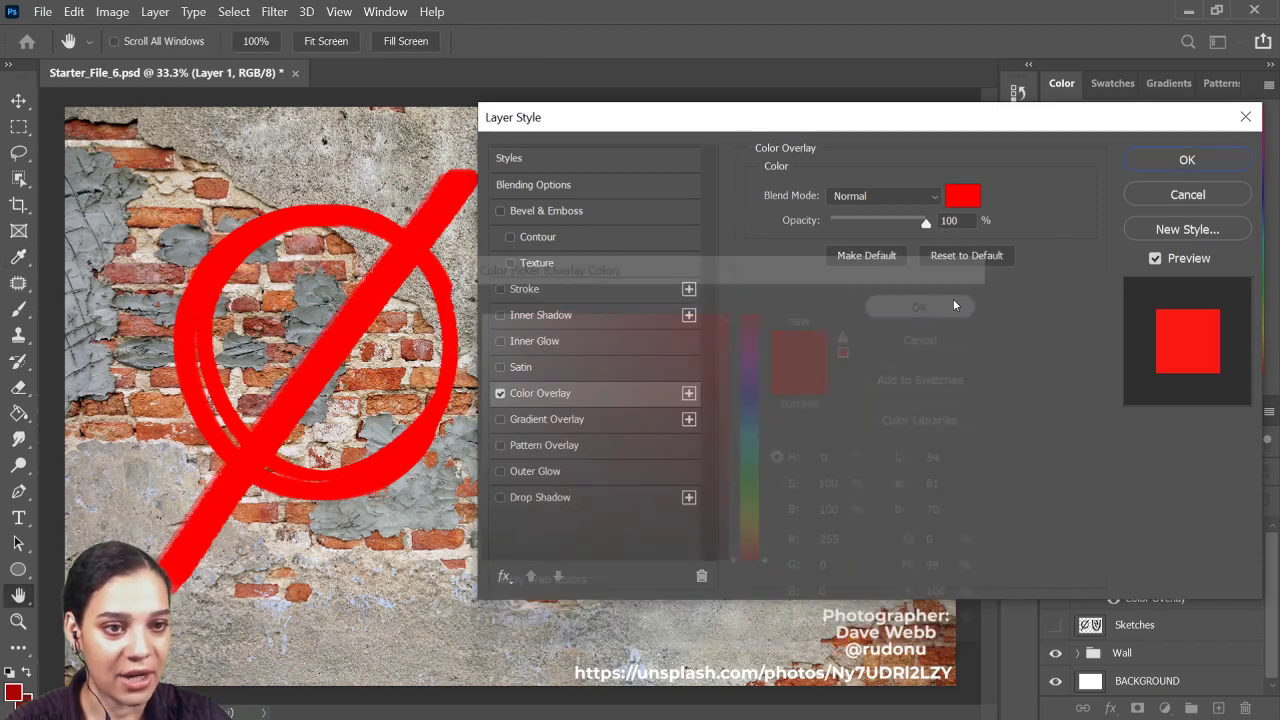
click(1217, 159)
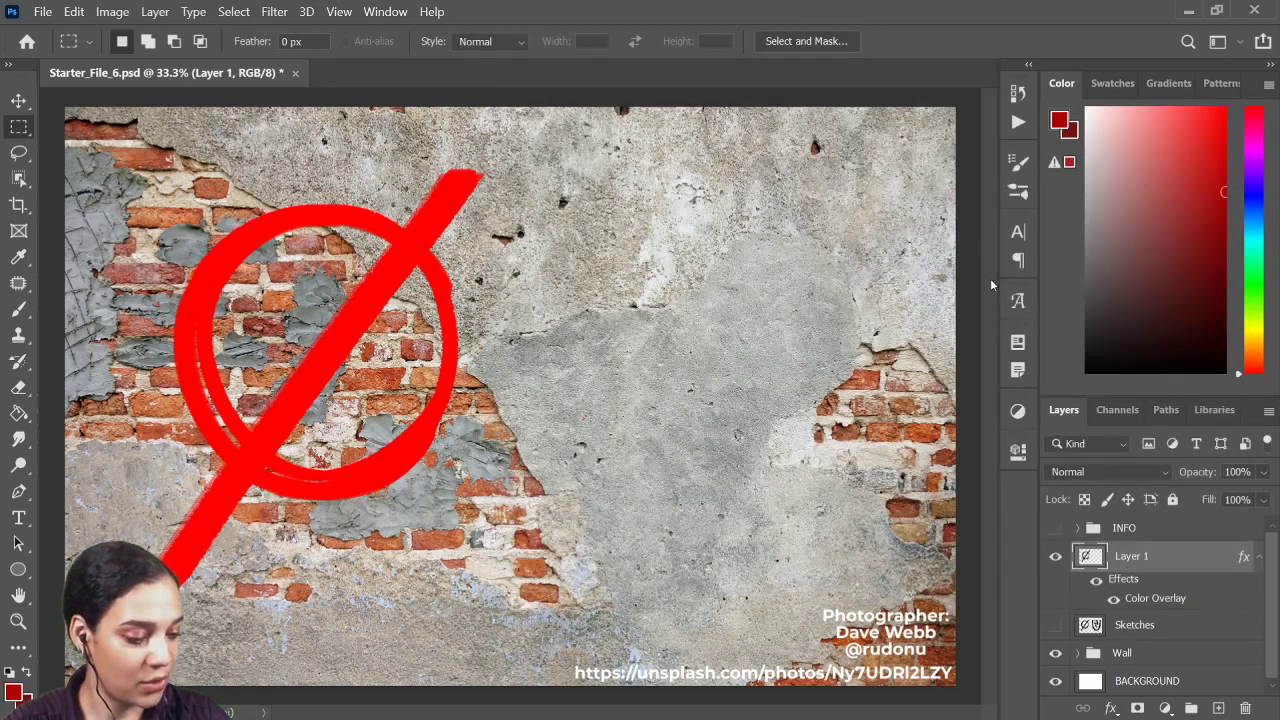
Step: Rasterize the layer style of the slashed-circle layer and set the layer's blend mode to Multiply
click(1259, 557)
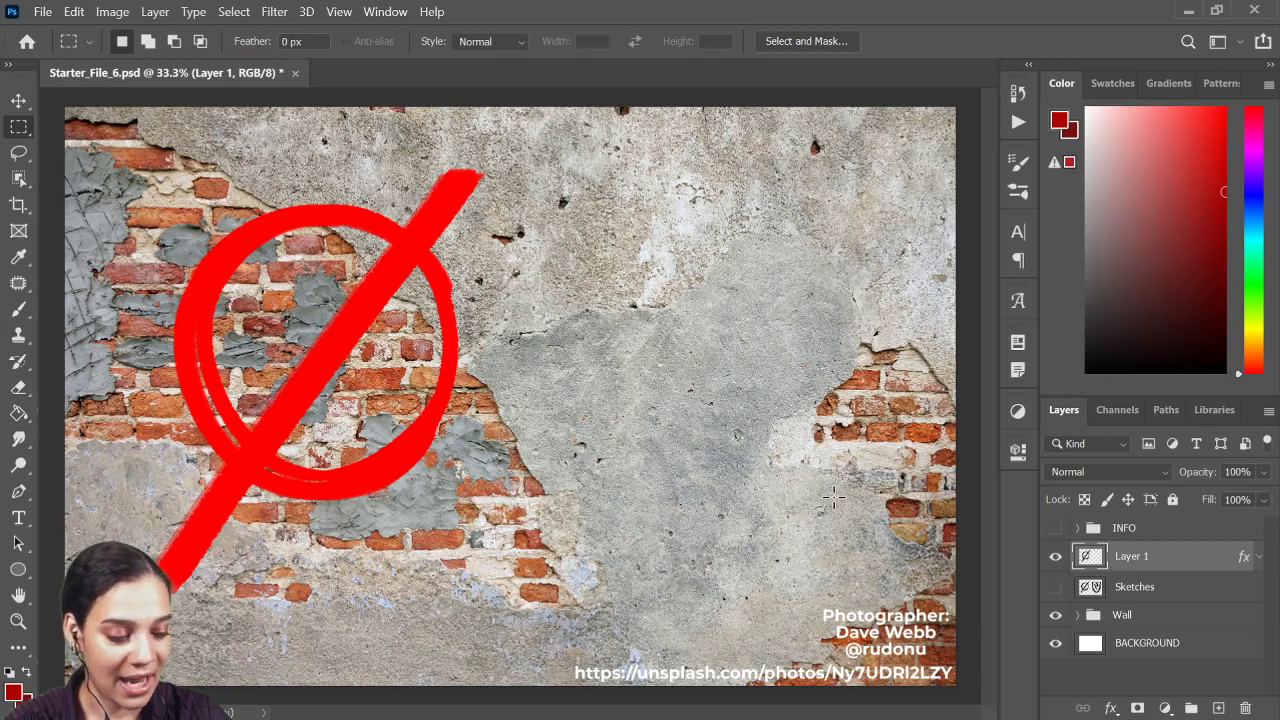
right_click(1197, 560)
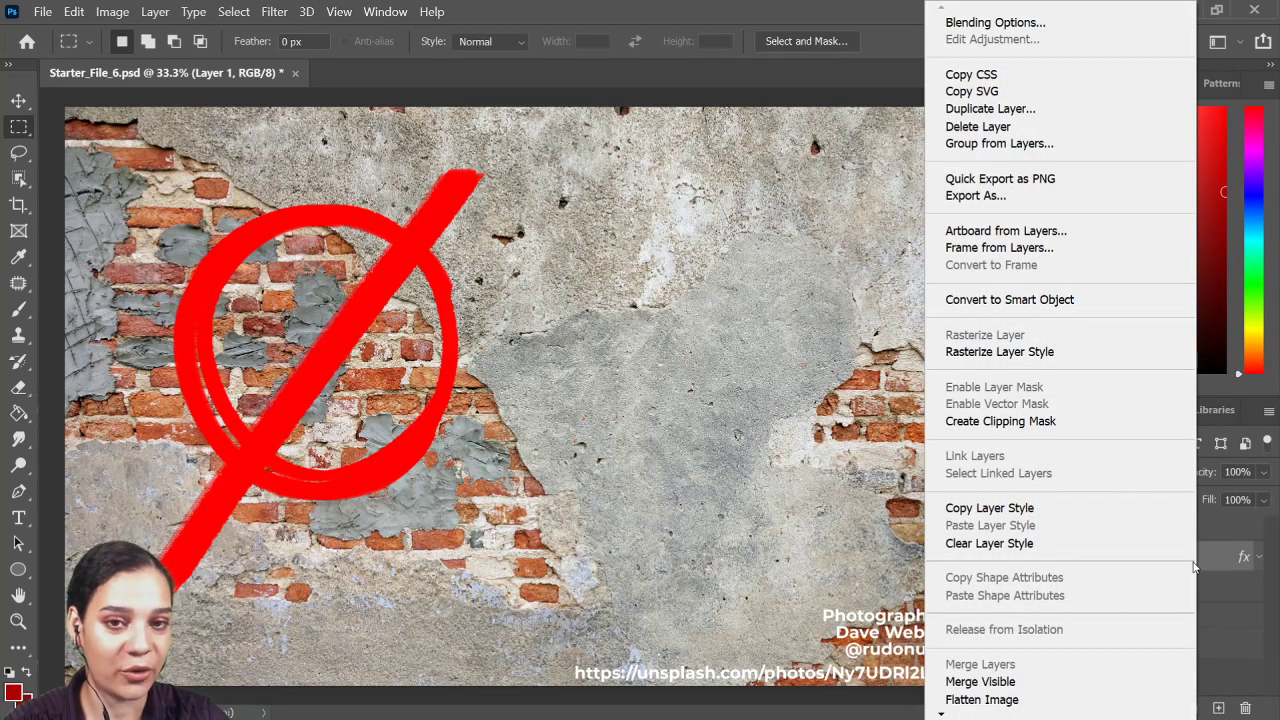
click(1055, 353)
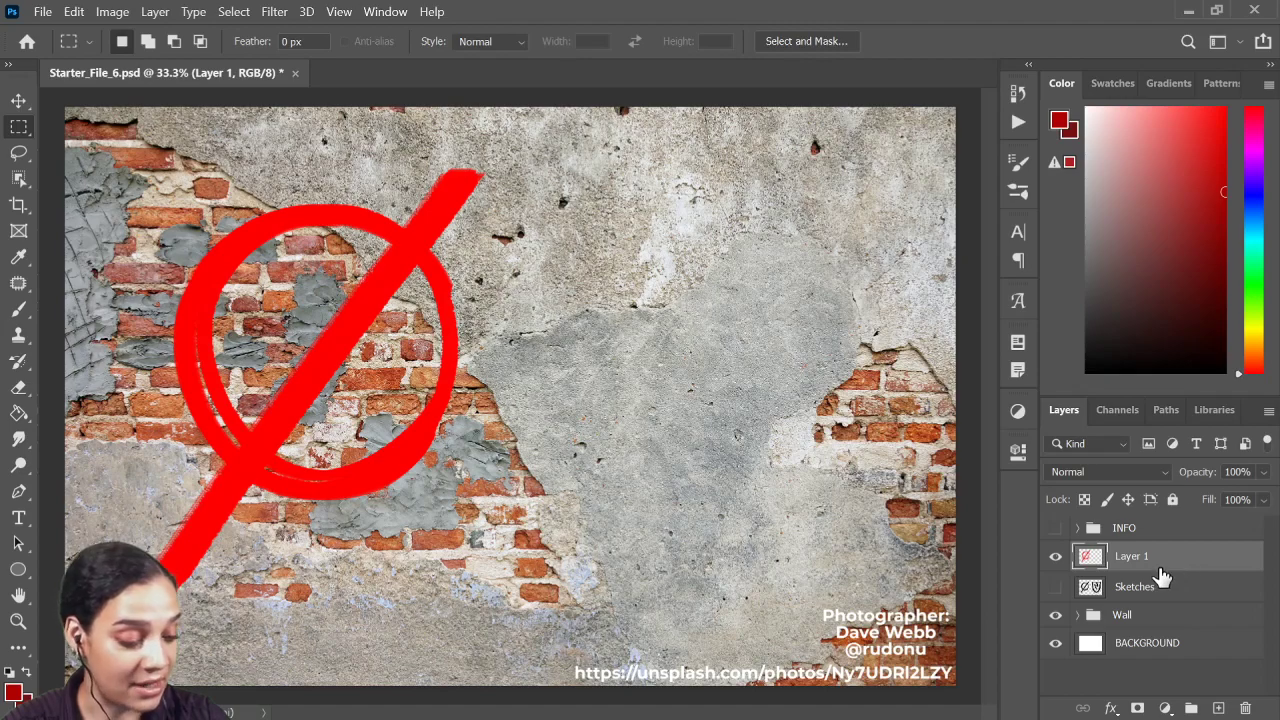
click(1116, 471)
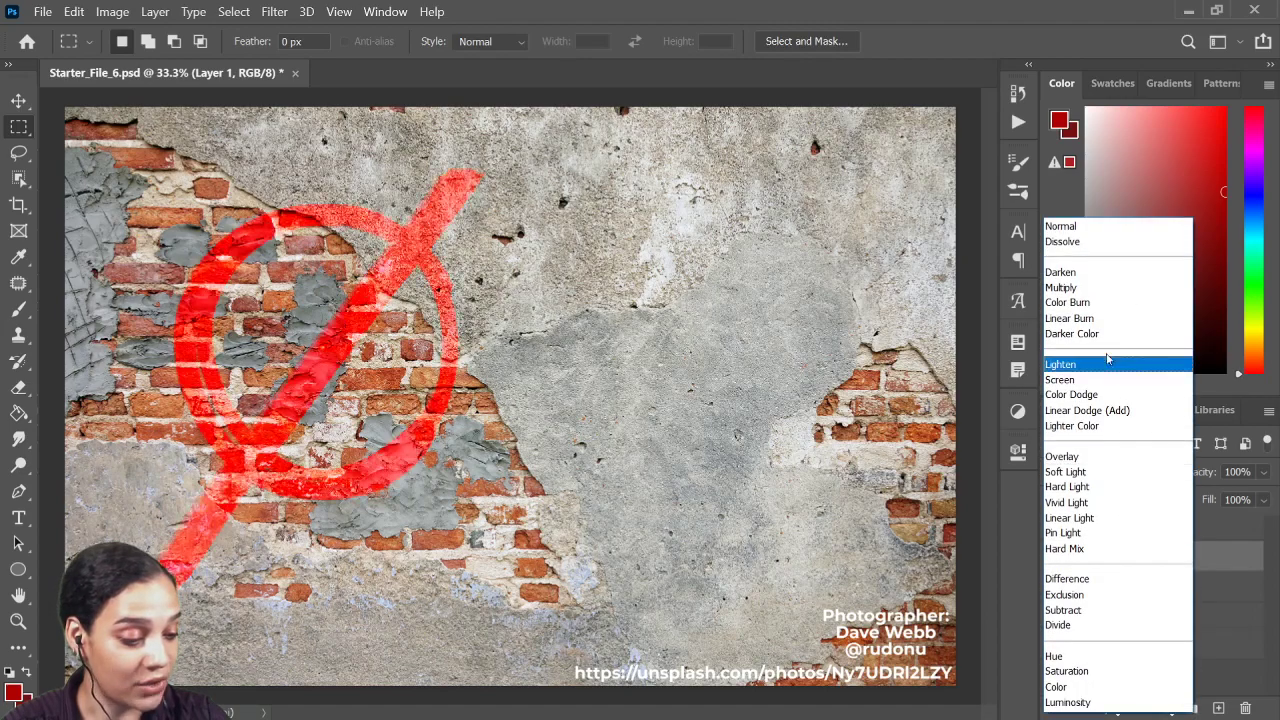
click(1103, 289)
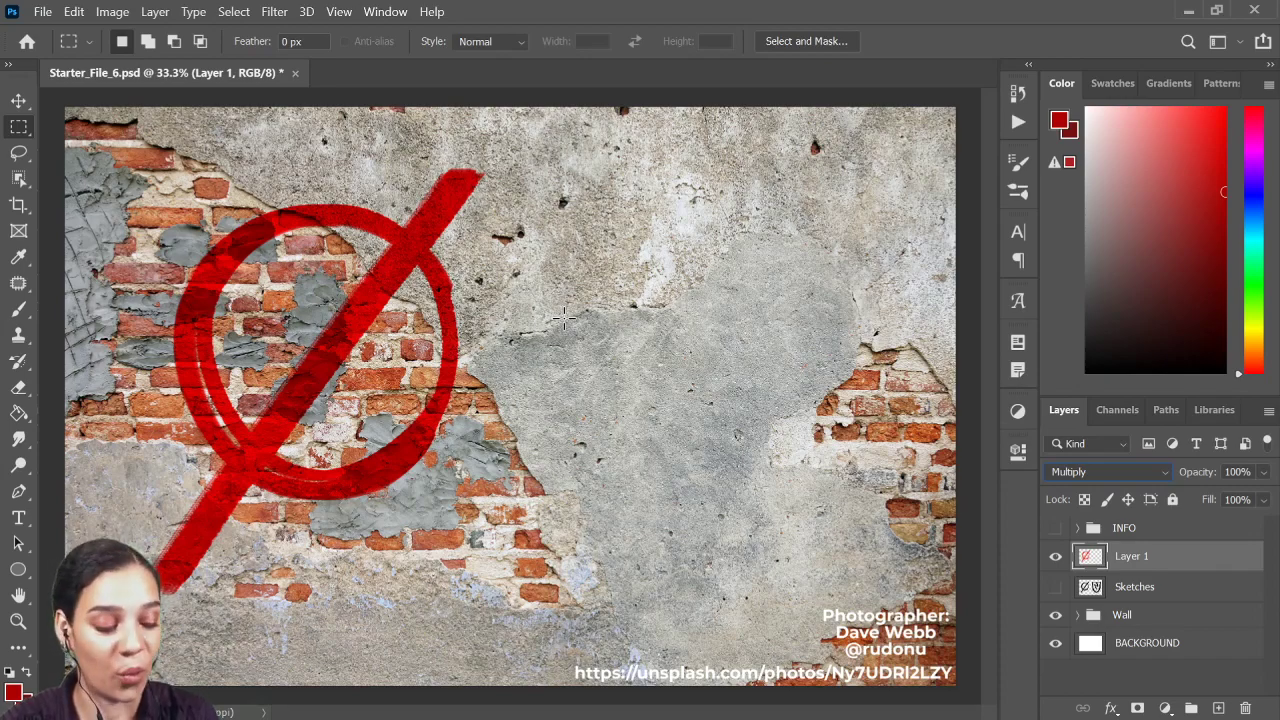
Step: Hide Layer 1 and move the WALL layer out of the Wall group, directly above the group
click(1056, 558)
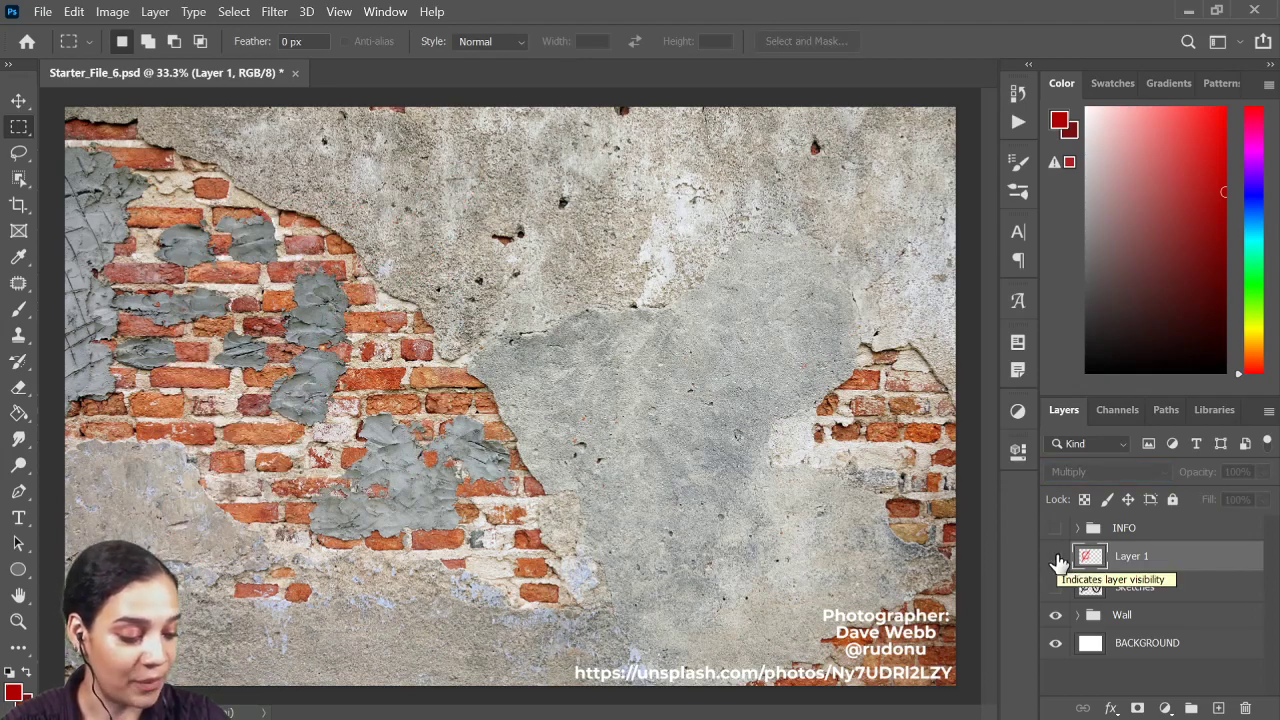
click(1077, 614)
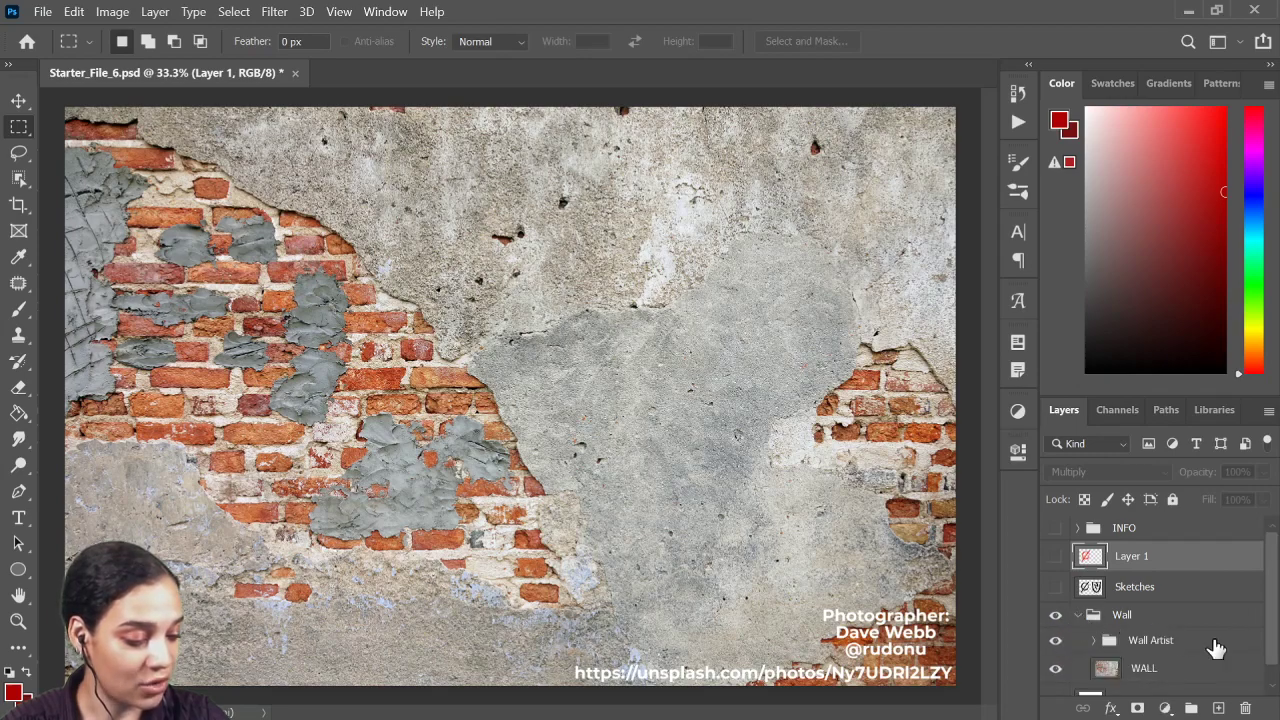
scroll(1213, 650, down, 1)
drag(1145, 652, 1146, 585)
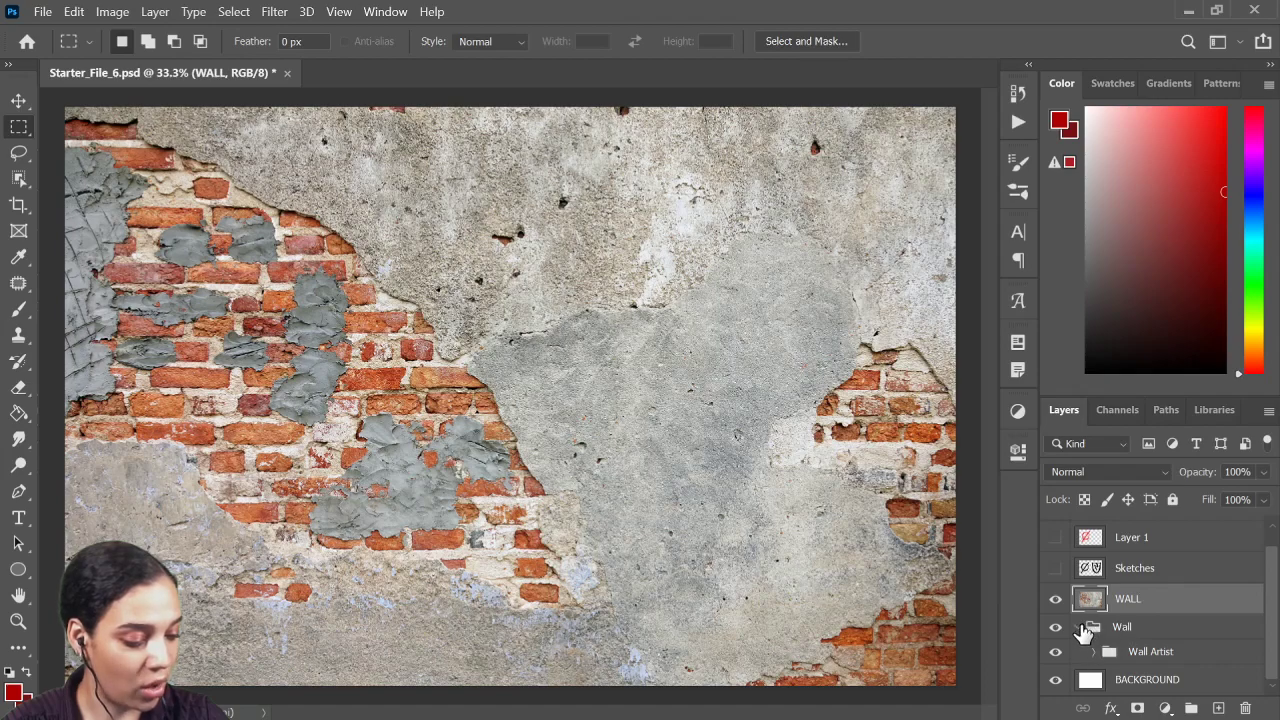
click(1079, 627)
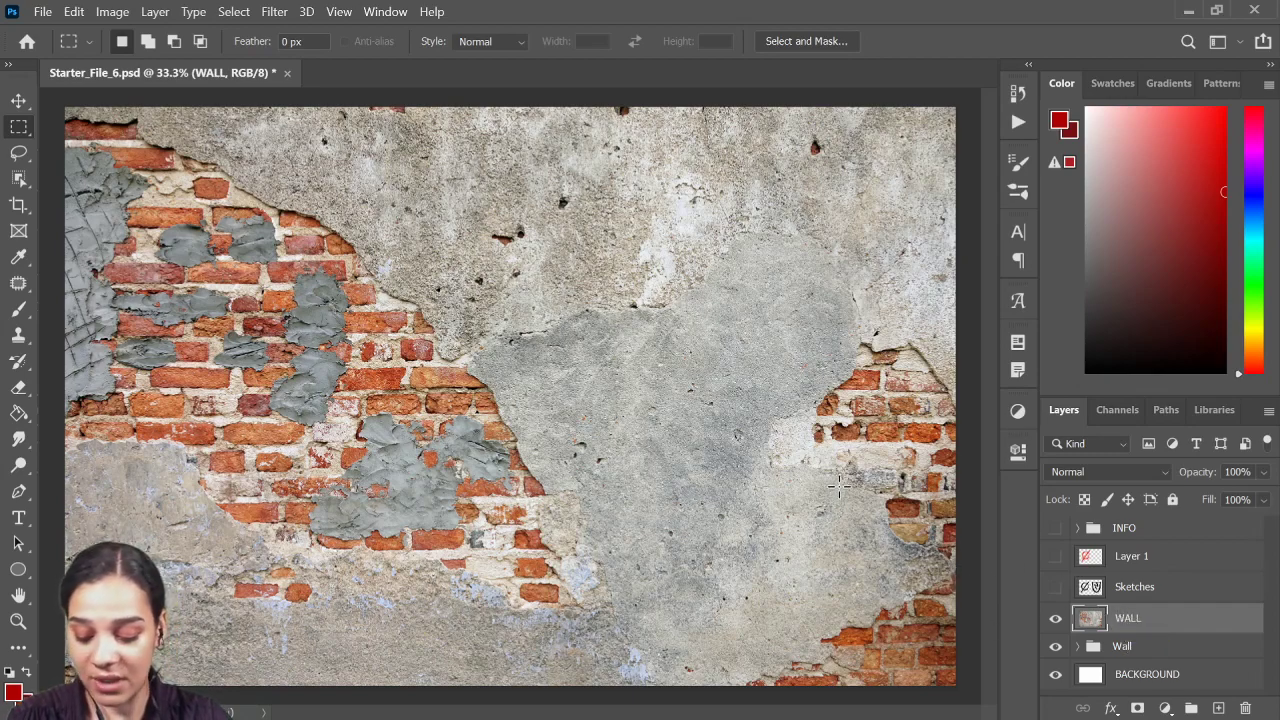
key(ctrl+u)
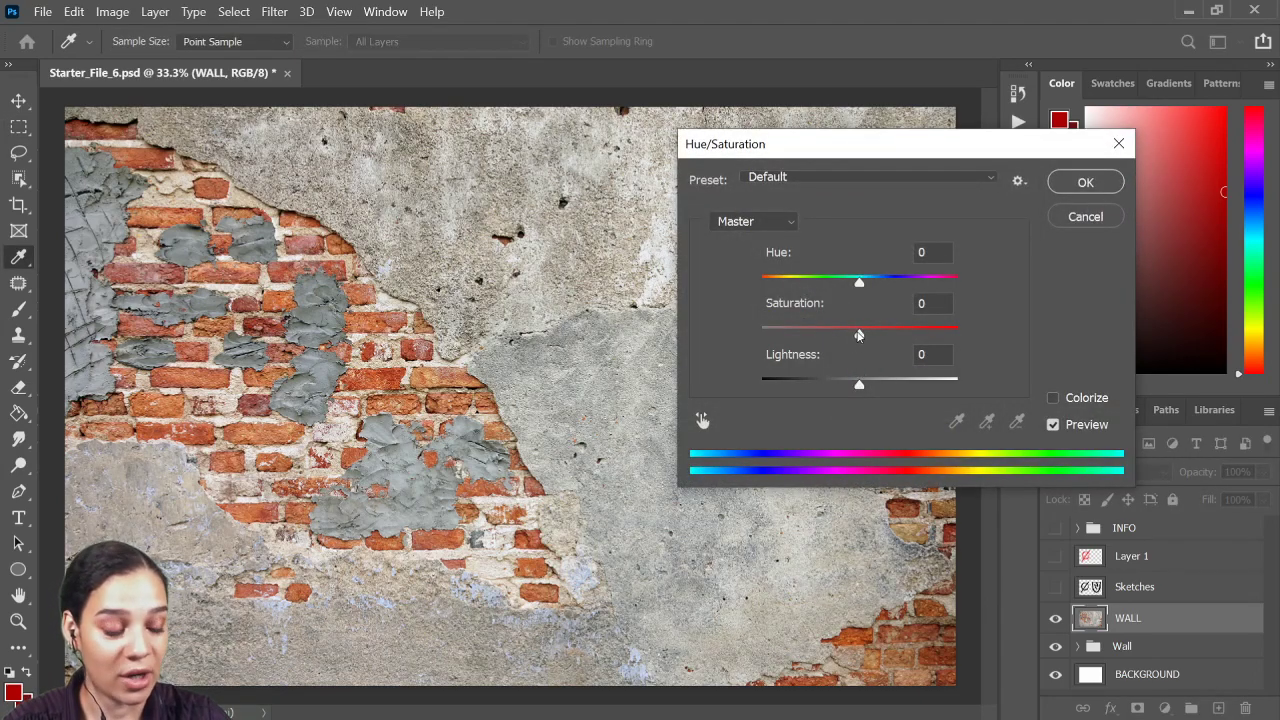
drag(860, 334, 712, 364)
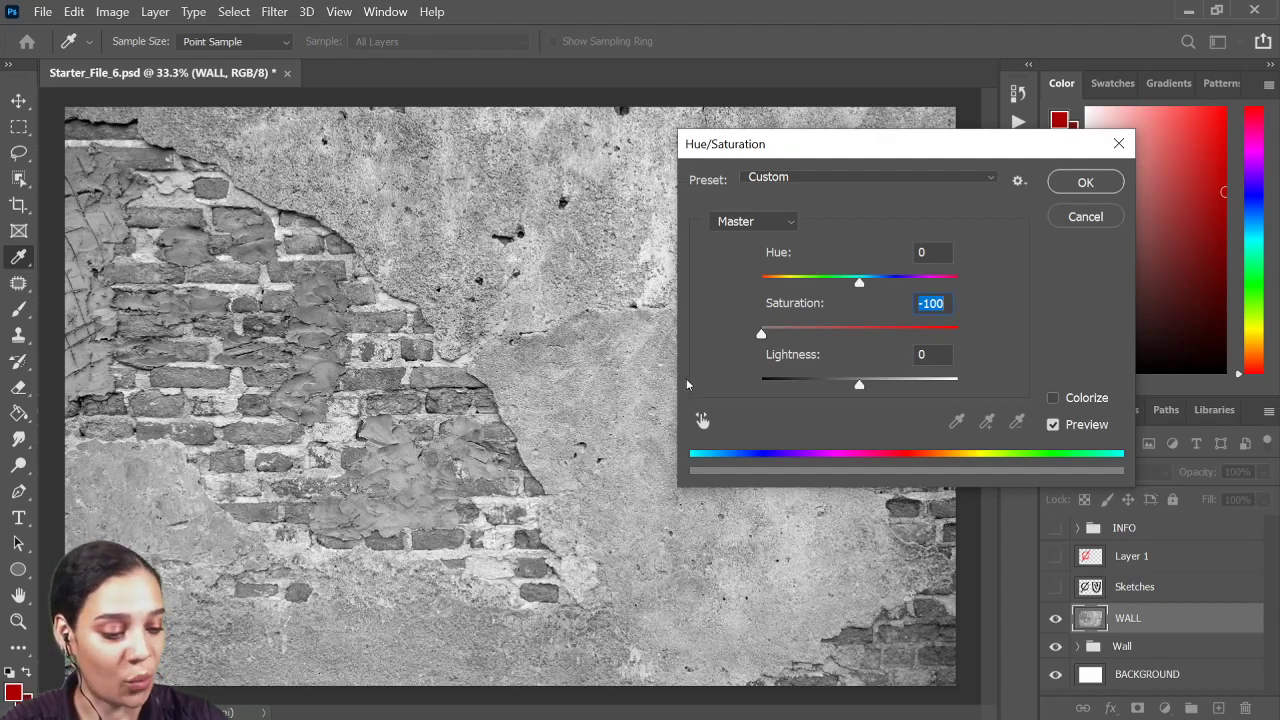
click(1086, 216)
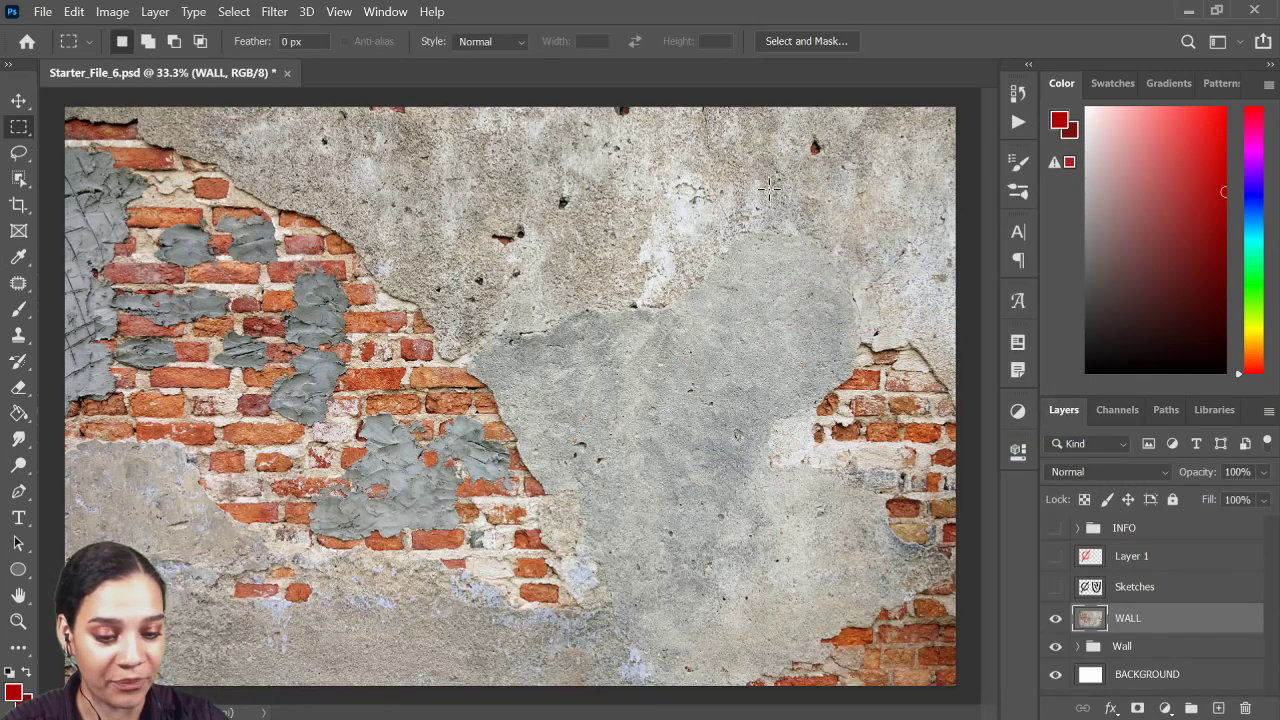
Step: Convert the WALL layer to grayscale with a Black & White adjustment using the Default preset
click(113, 12)
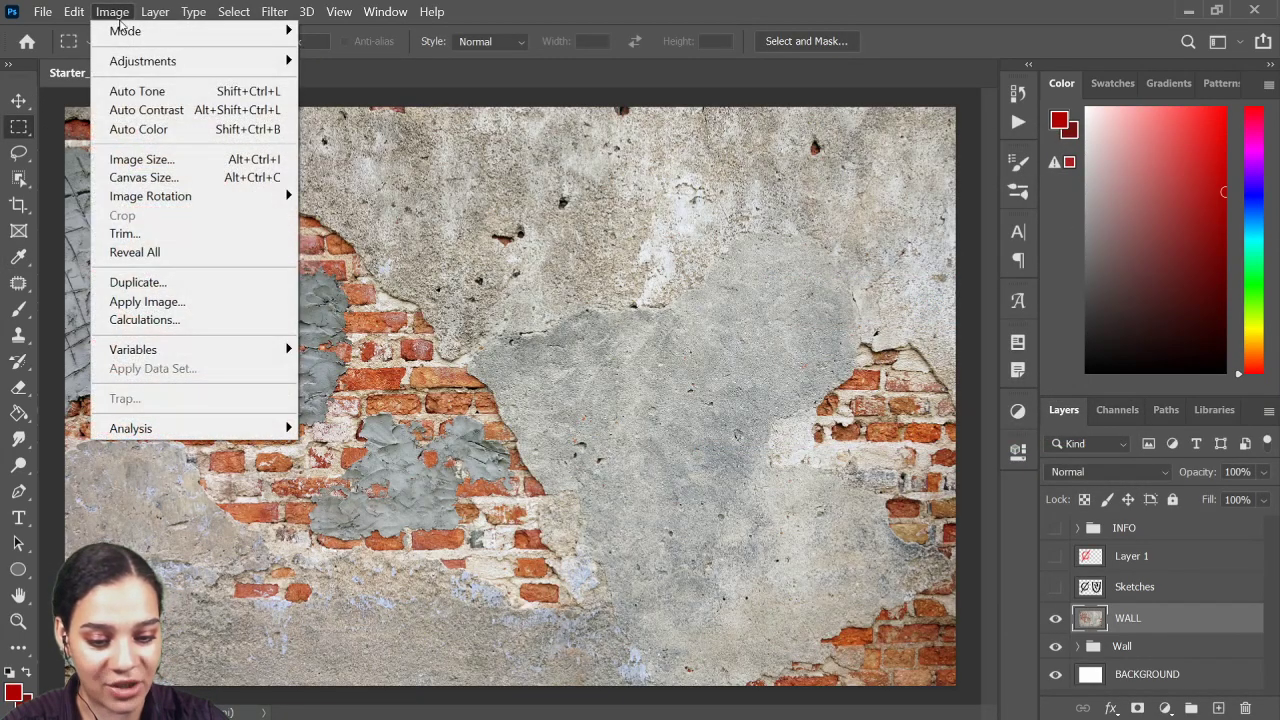
mouse_move(155, 68)
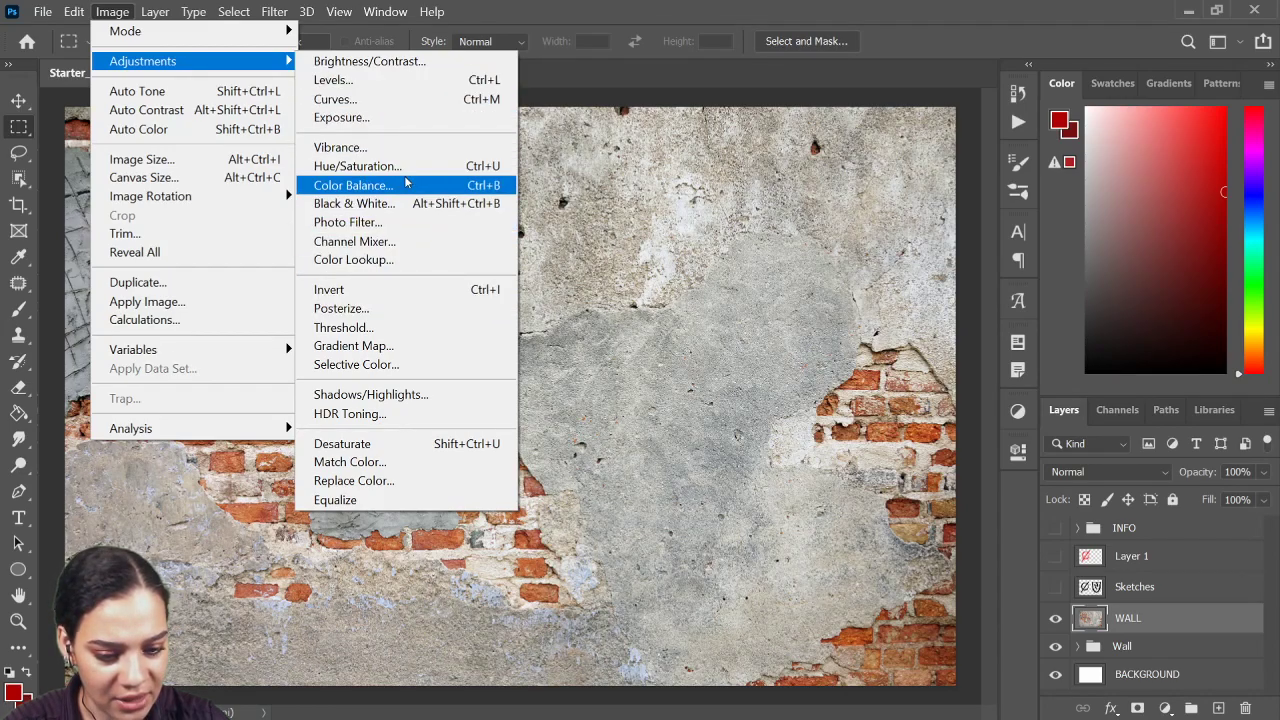
click(399, 205)
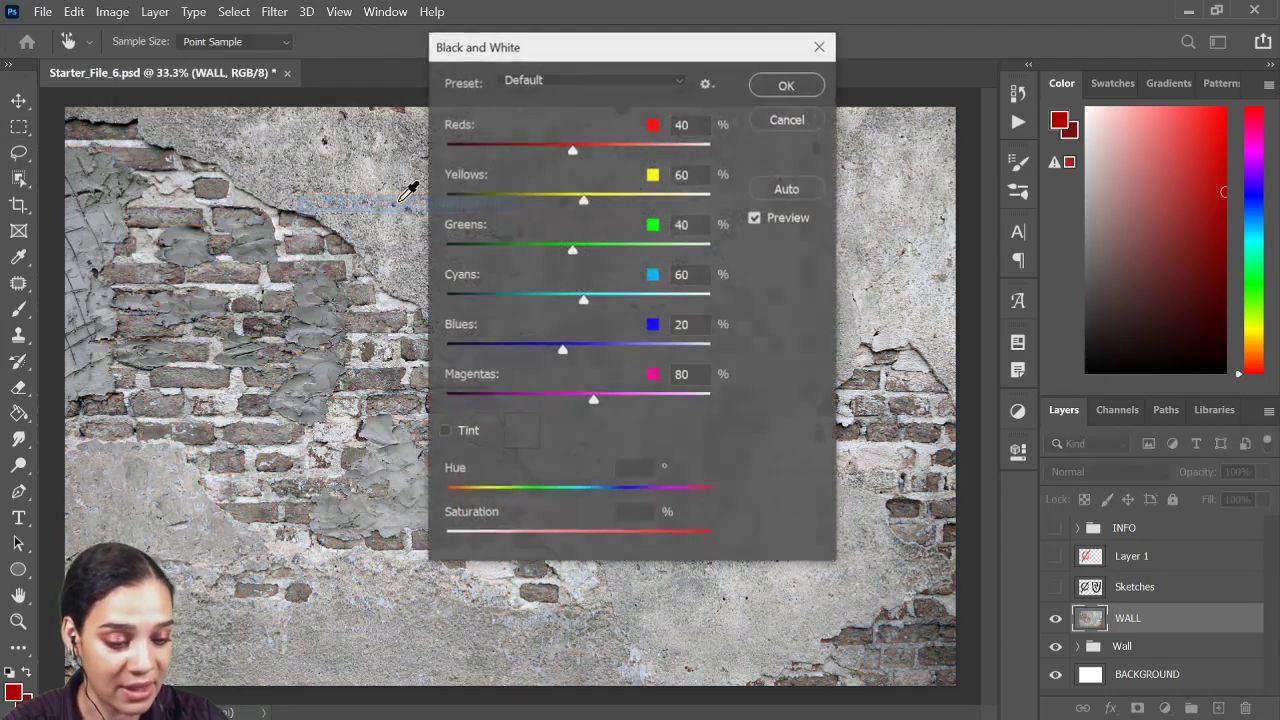
drag(695, 58, 853, 108)
click(927, 133)
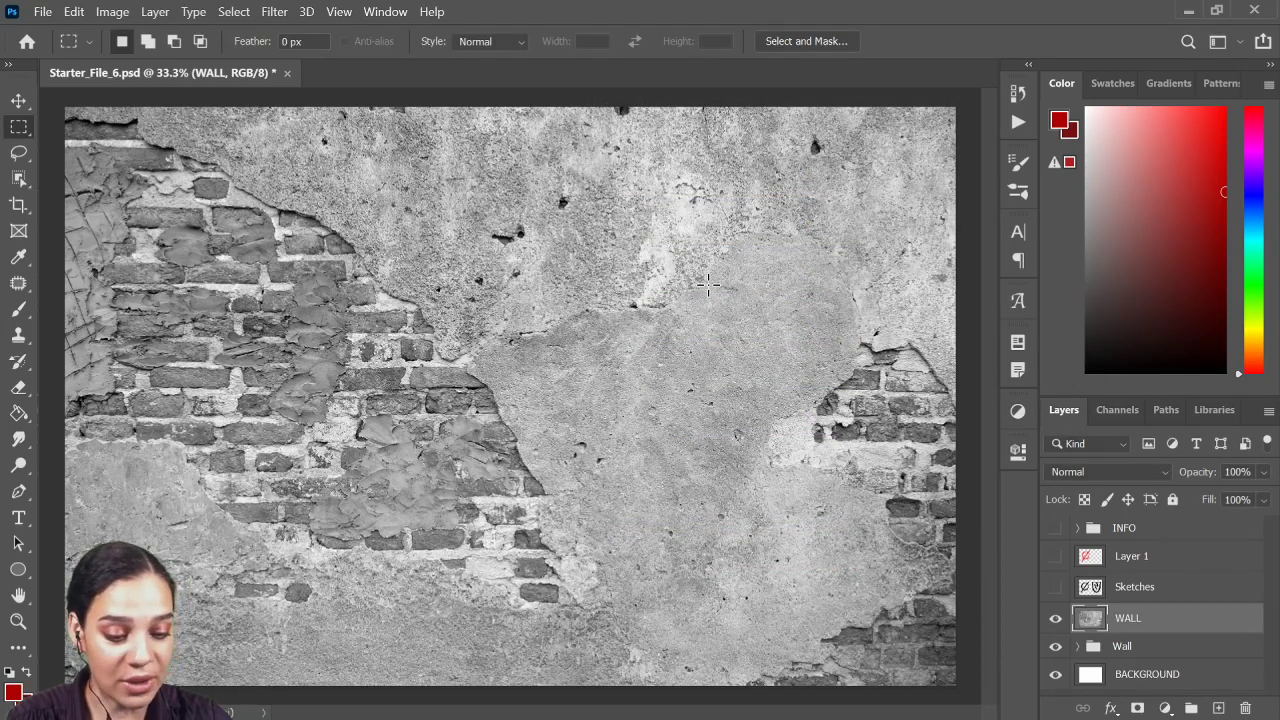
key(ctrl+u)
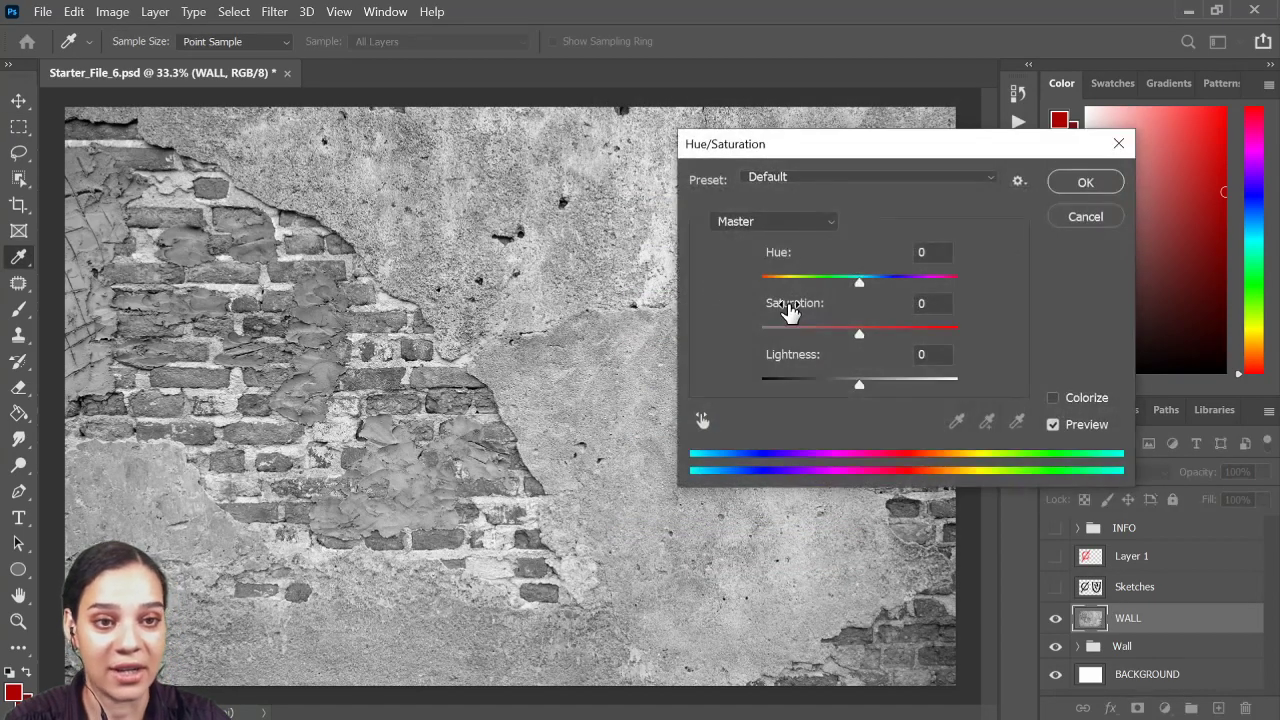
click(1086, 183)
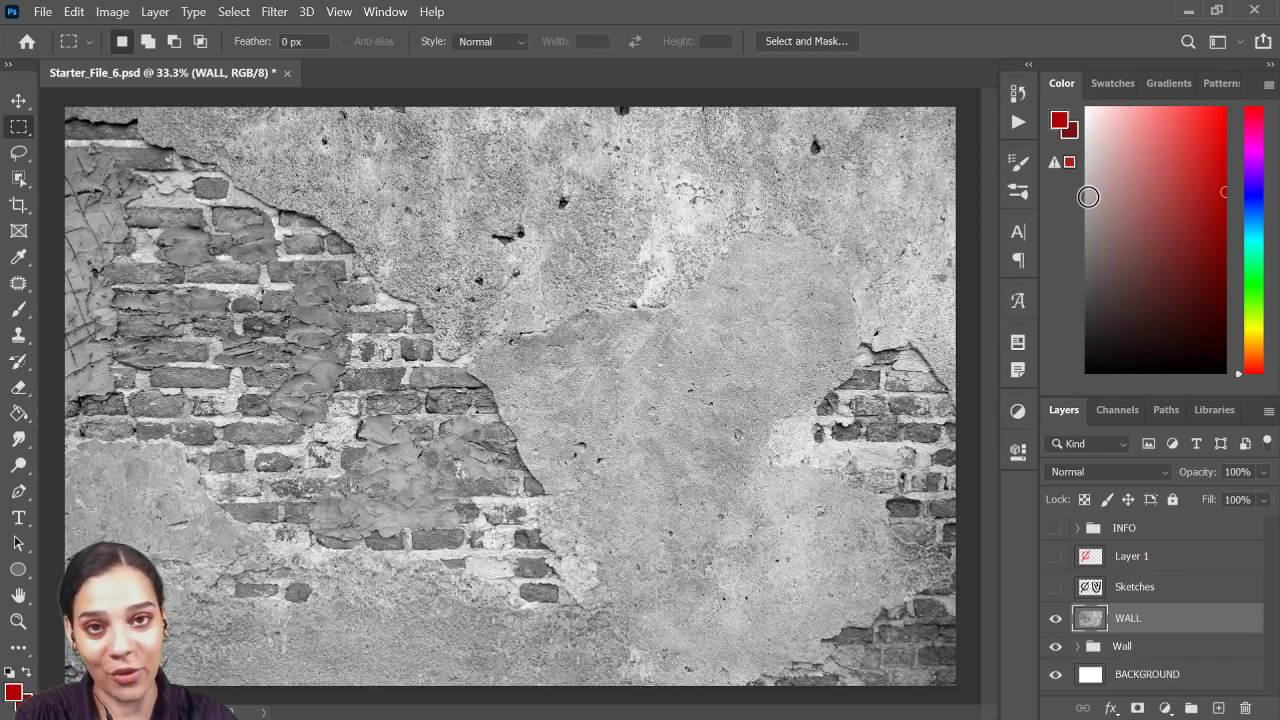
Step: Increase the WALL layer's contrast with Levels, setting the input levels to 46, 0.35 and 175
key(ctrl+l)
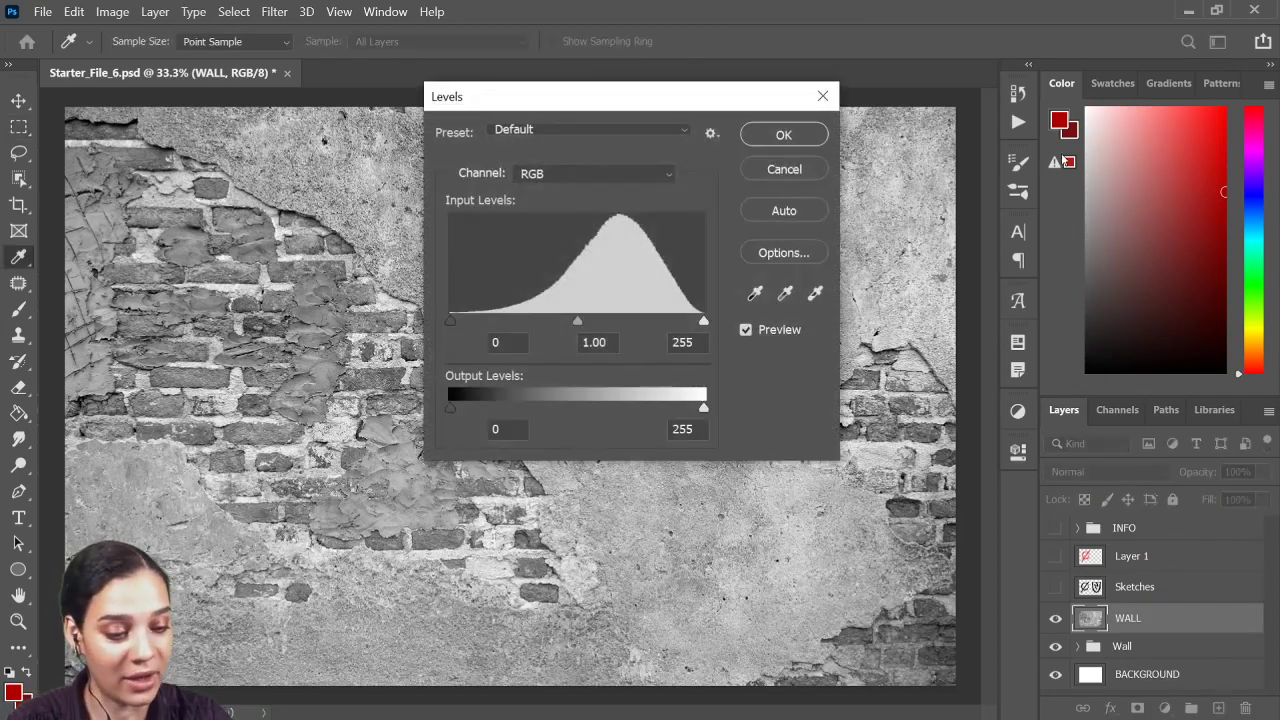
drag(691, 104, 959, 138)
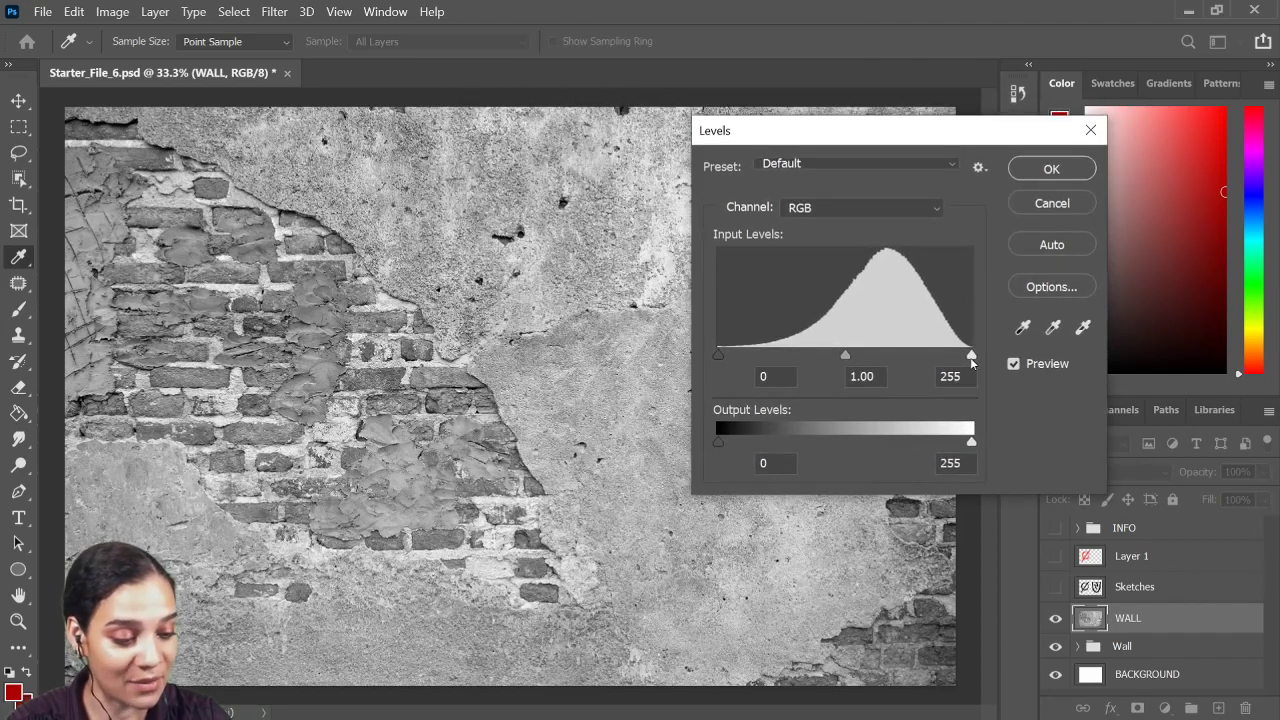
mouse_move(845, 353)
mouse_down()
mouse_move(880, 354)
mouse_move(867, 355)
mouse_up()
drag(971, 355, 858, 355)
drag(717, 355, 765, 355)
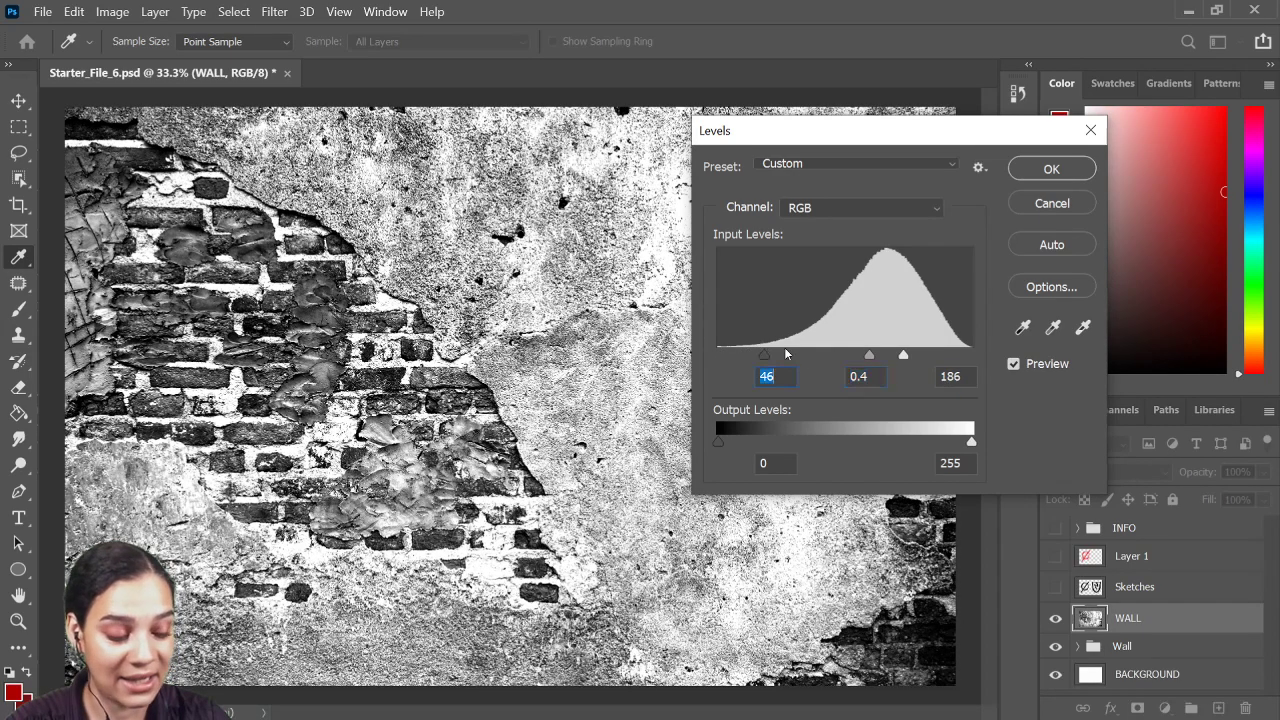
mouse_move(871, 357)
mouse_down()
mouse_move(851, 358)
mouse_move(894, 357)
mouse_move(868, 357)
mouse_up()
click(867, 357)
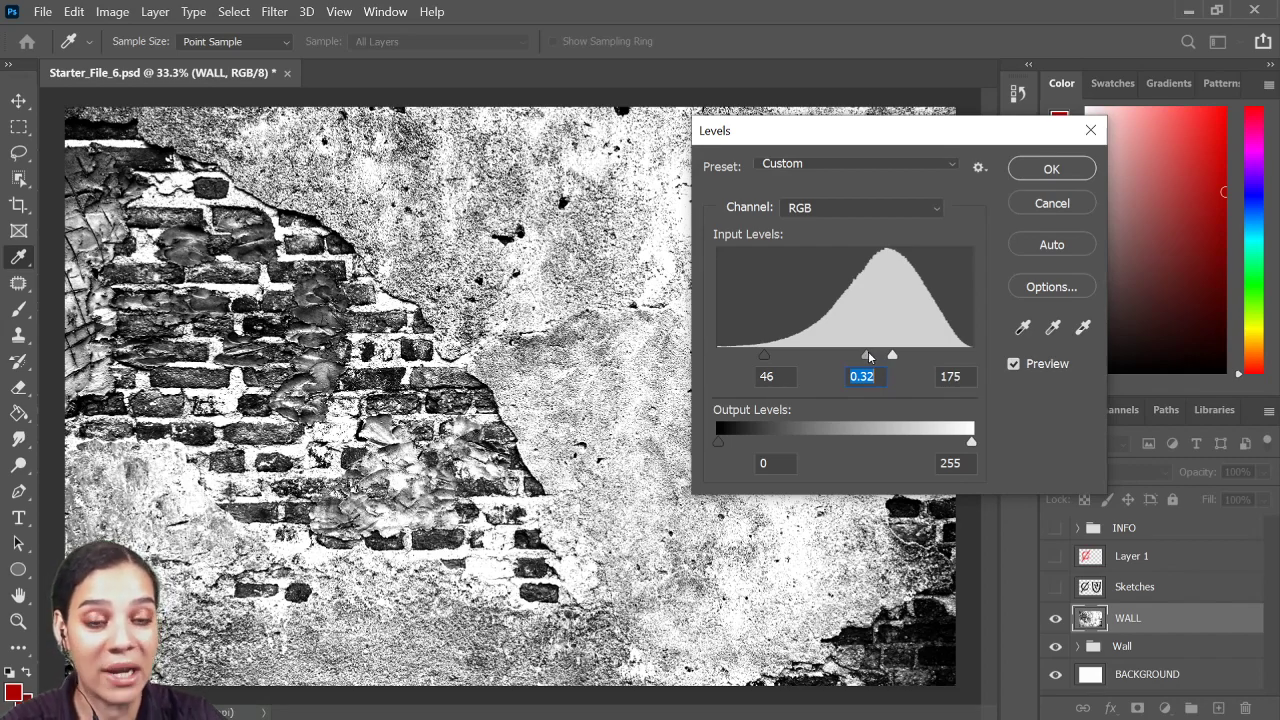
drag(891, 356, 866, 358)
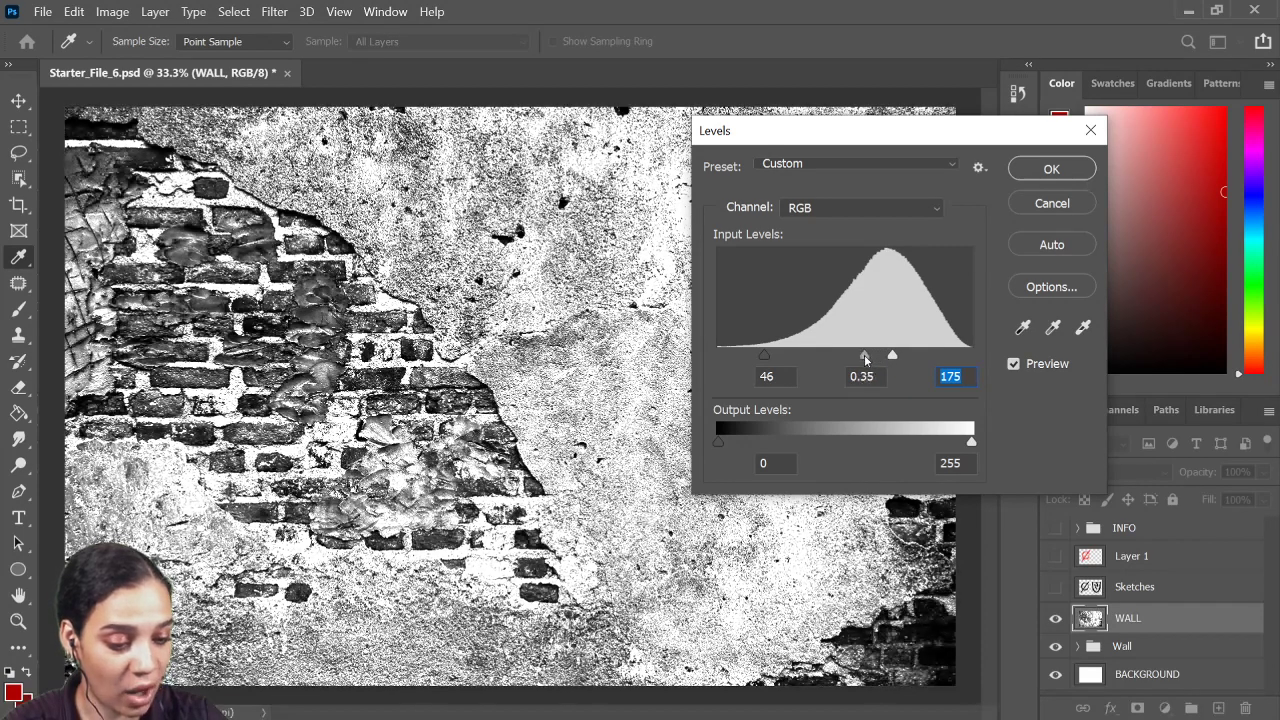
click(866, 357)
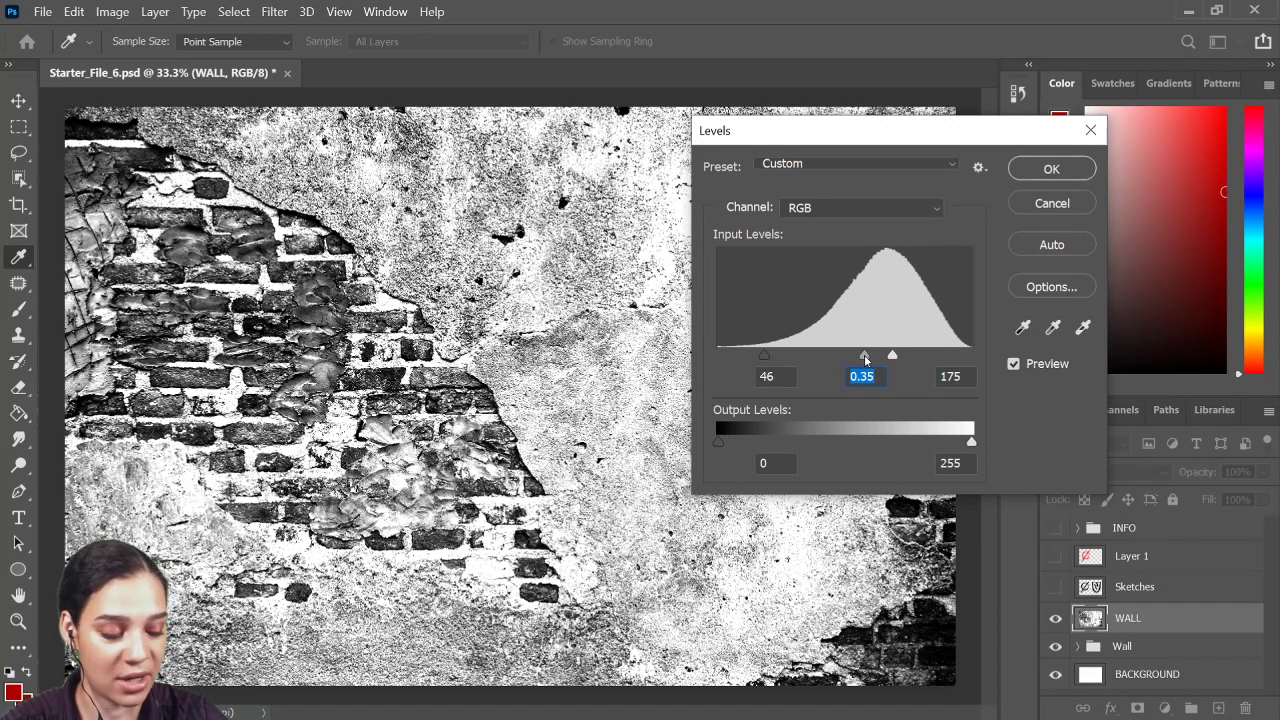
click(1051, 169)
key(m)
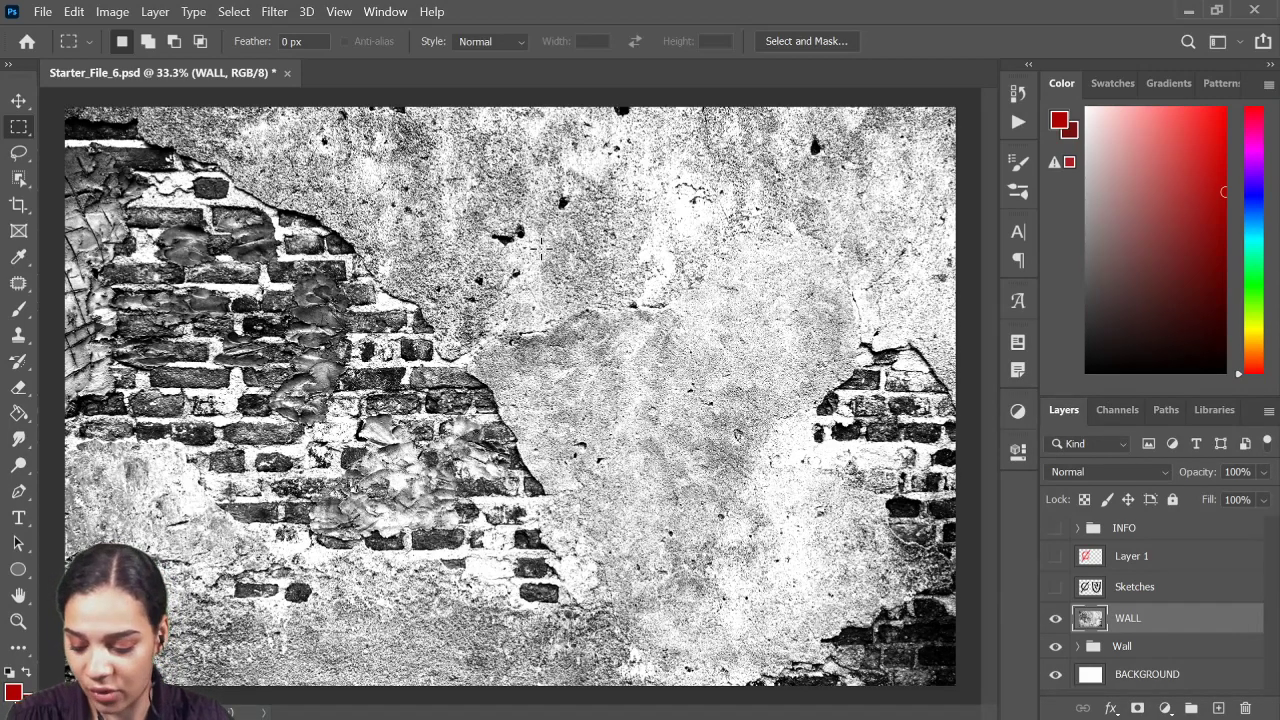
Step: Save the document with the high-contrast wall as Disp_Map.psd in the STARTER FILES folder on the computer
key(ctrl+shift+s)
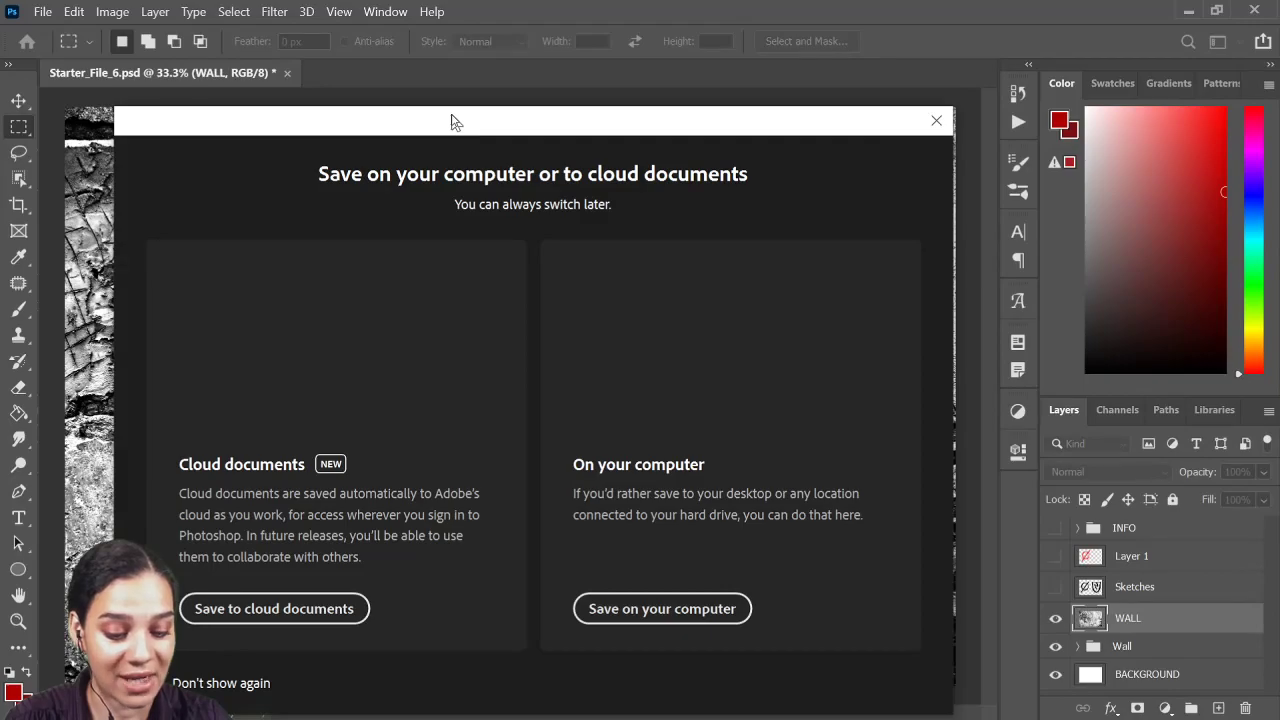
key(Escape)
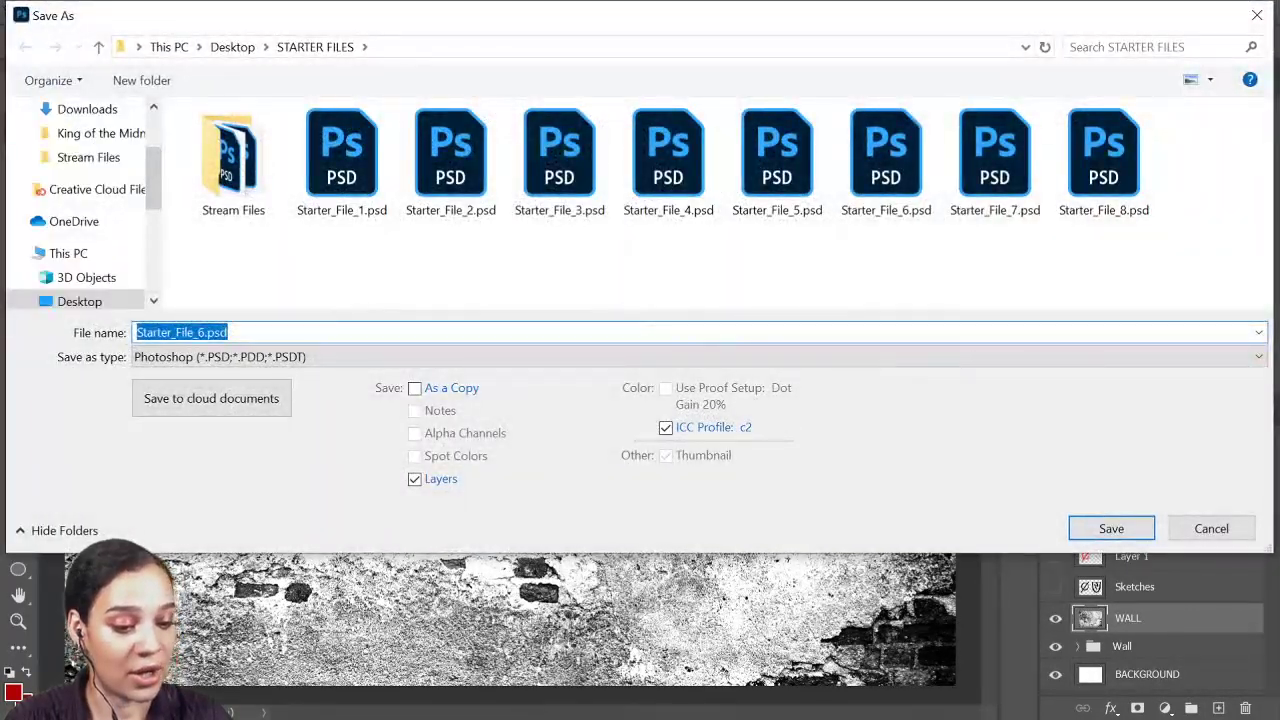
key(Escape)
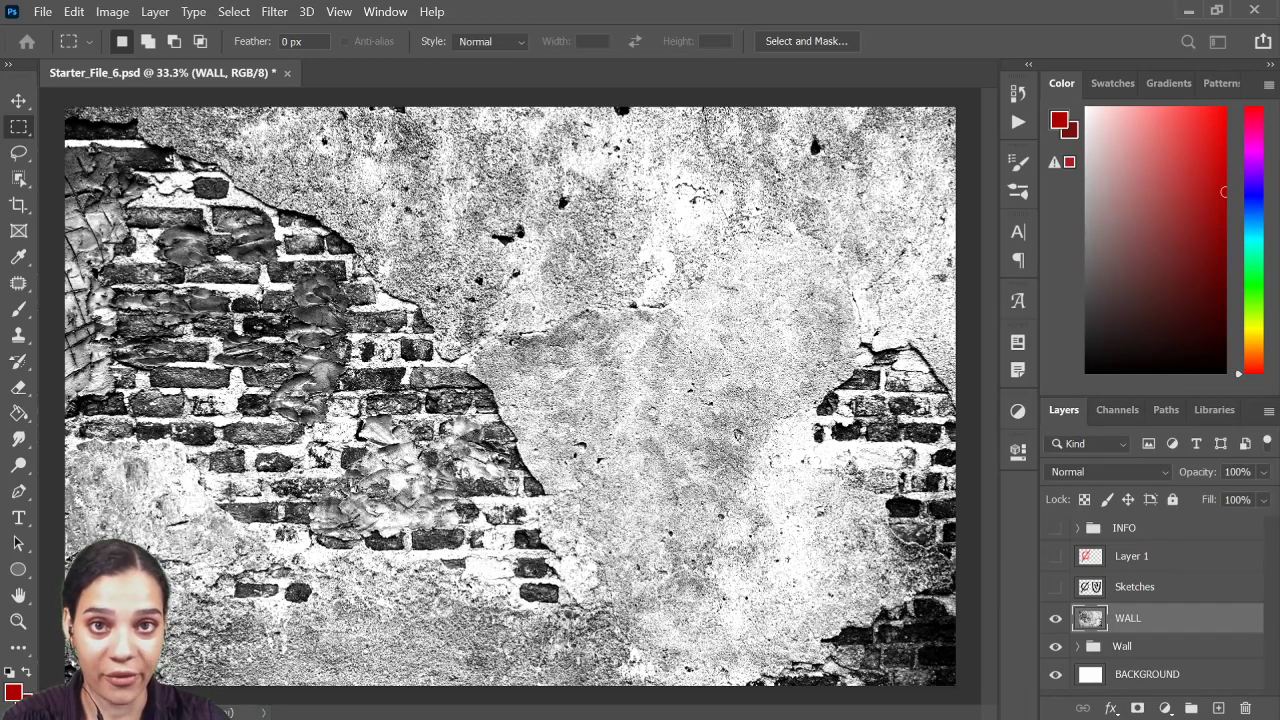
key(ctrl+shift+s)
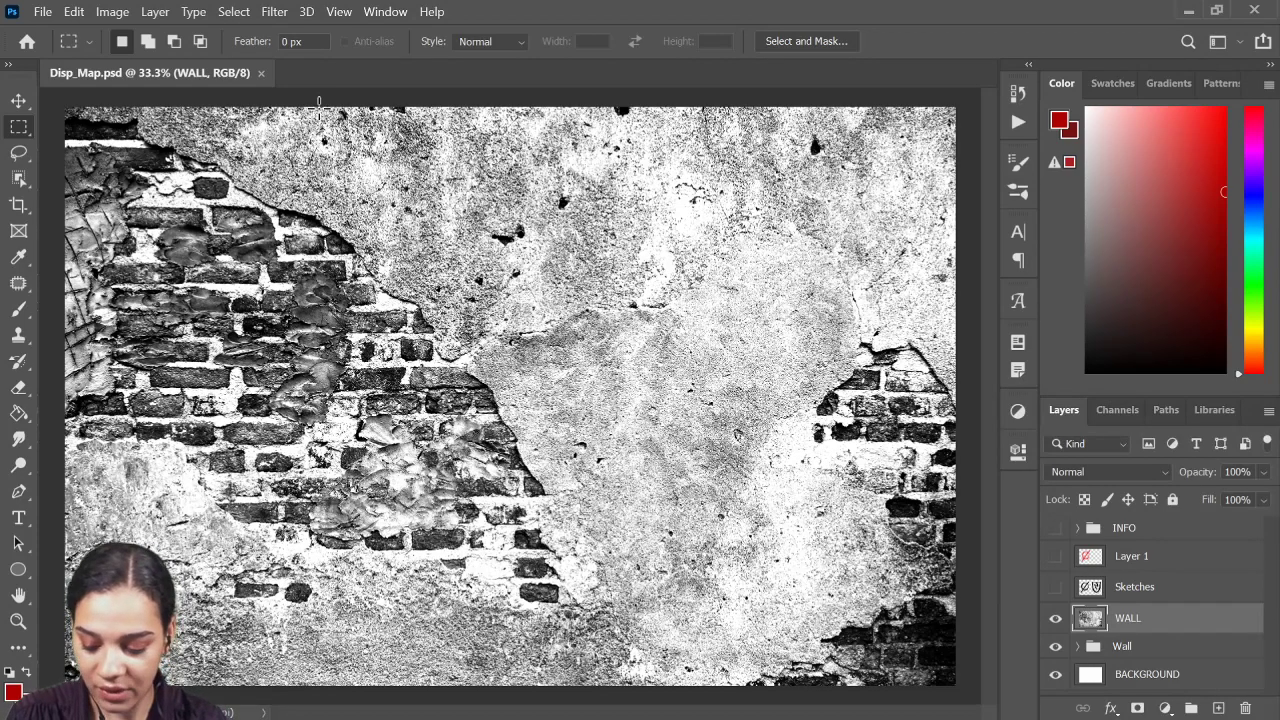
Step: Save the document as Calling_Card.psd in the STARTER FILES folder and restore the WALL layer's original colors
key(ctrl+shift+s)
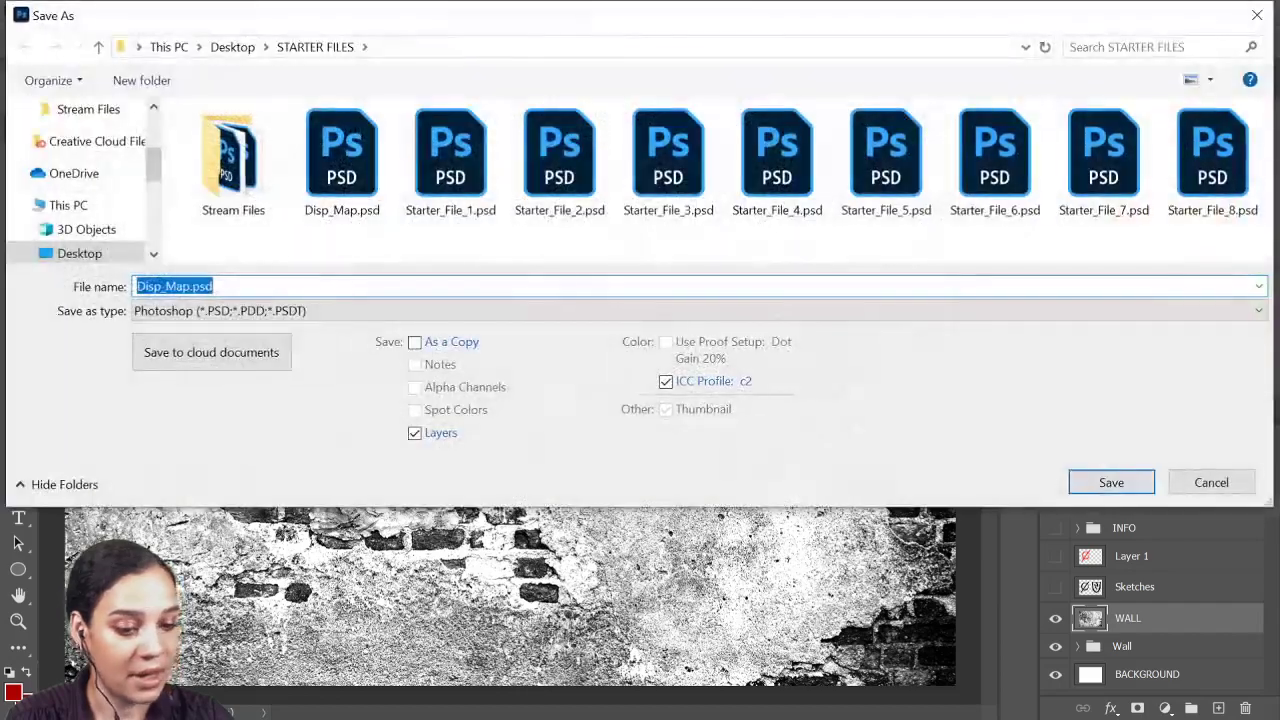
key(Escape)
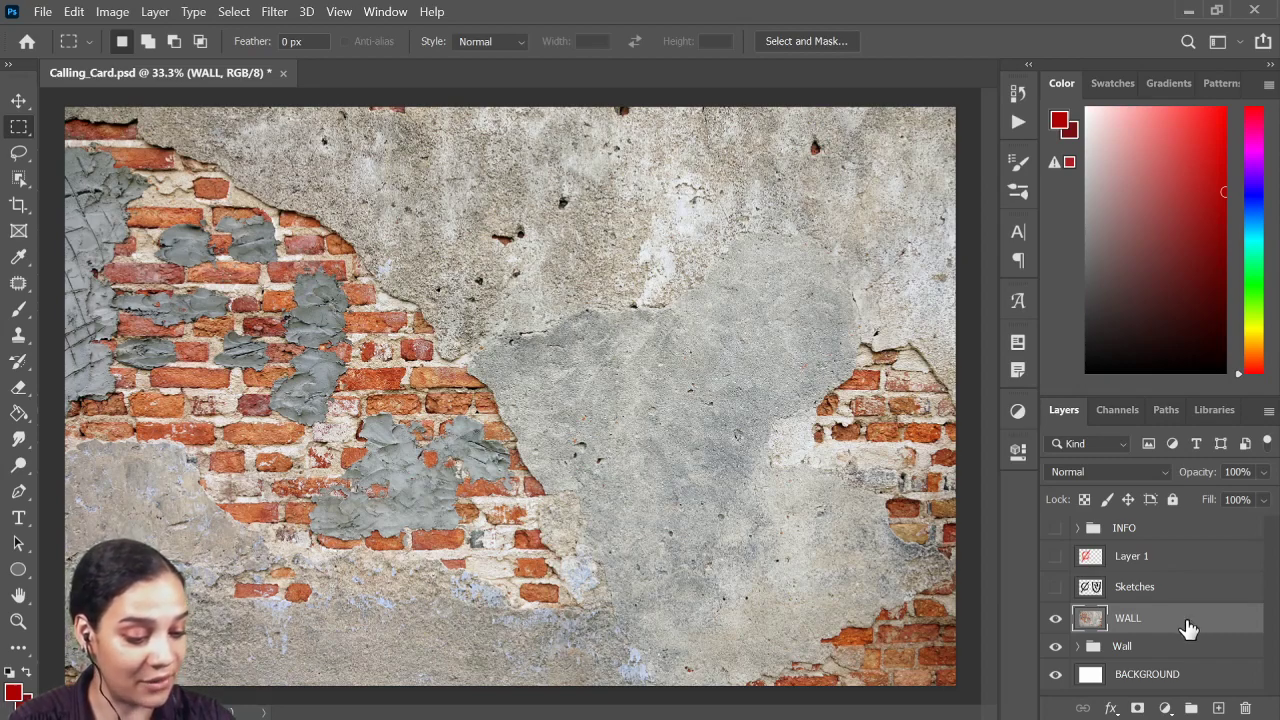
Step: Show Layer 1 and add a new layer named shadow directly above the WALL layer
click(1055, 558)
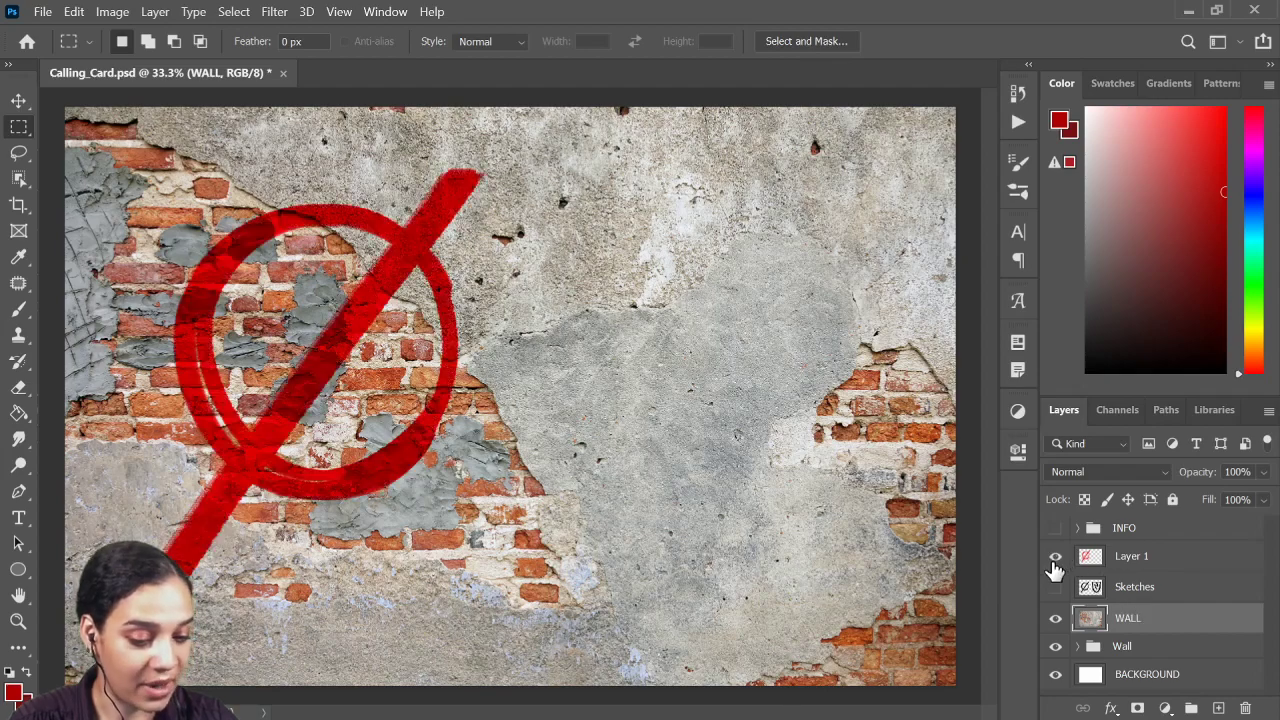
double_click(1163, 625)
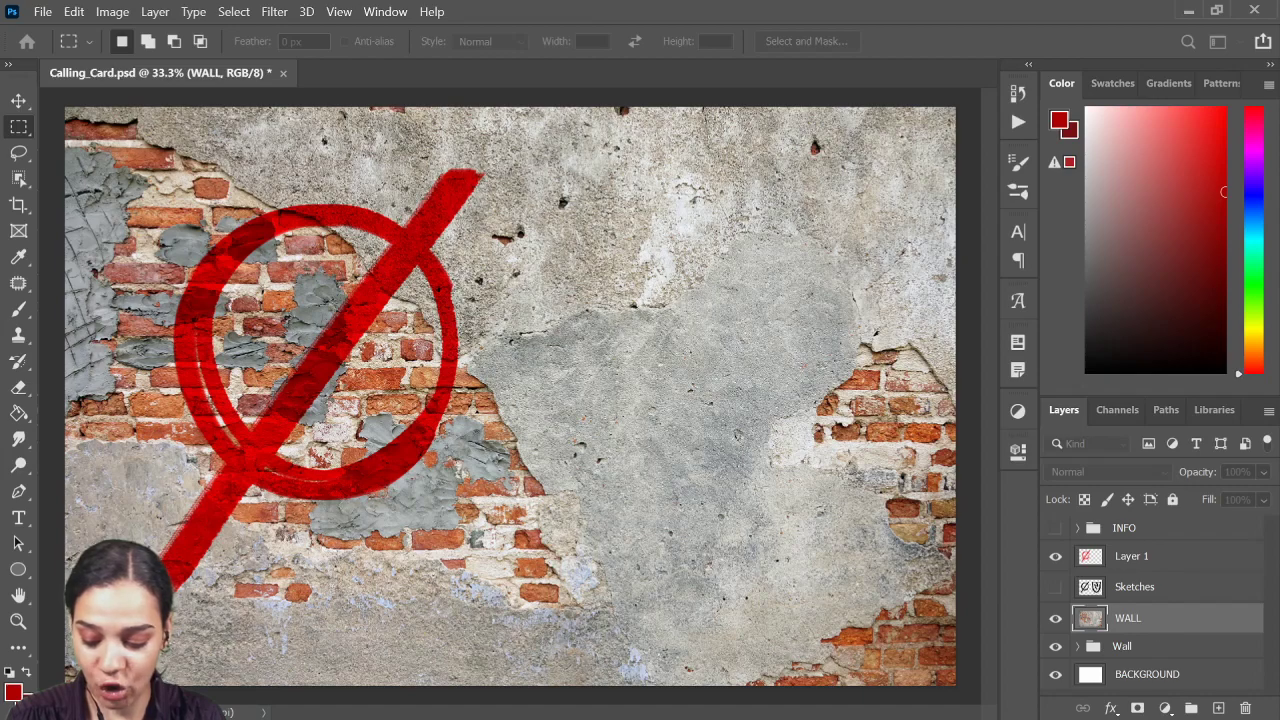
key(Return)
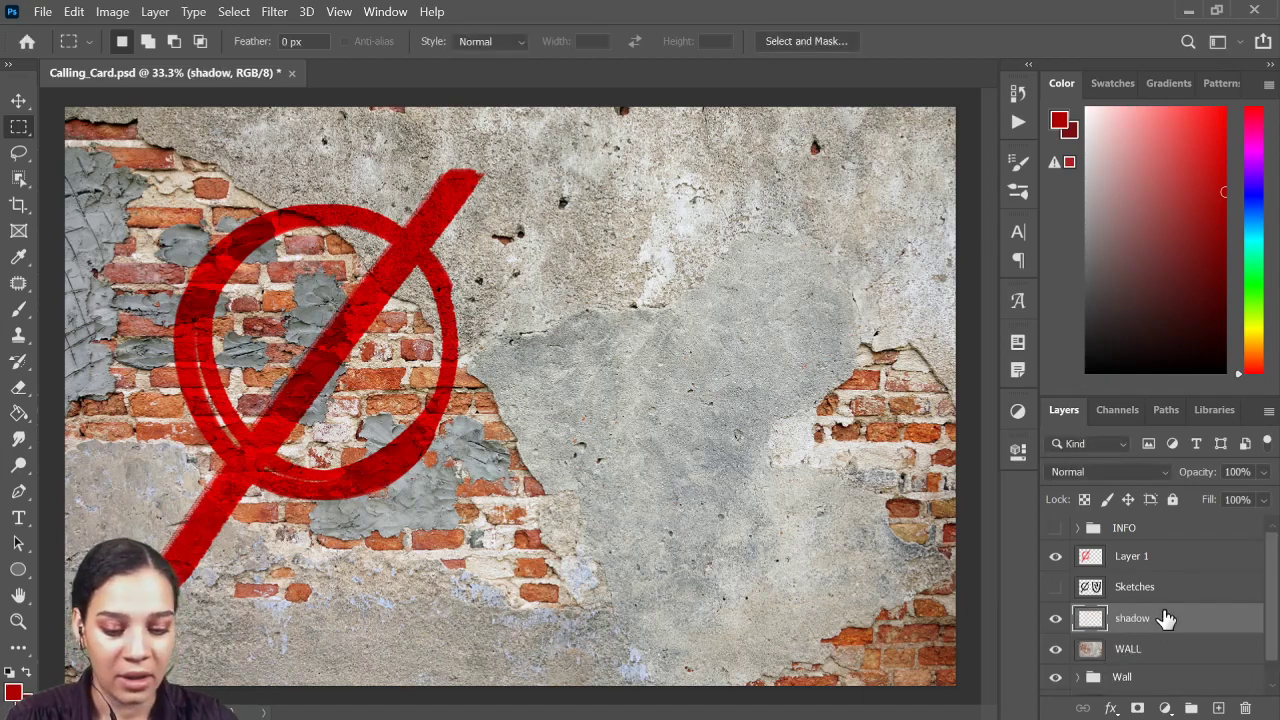
Step: Fill the shadow layer with black and set its blend mode to Multiply
click(18, 413)
mouse_move(1168, 270)
mouse_down()
mouse_move(1146, 334)
mouse_move(1087, 372)
mouse_up()
click(660, 440)
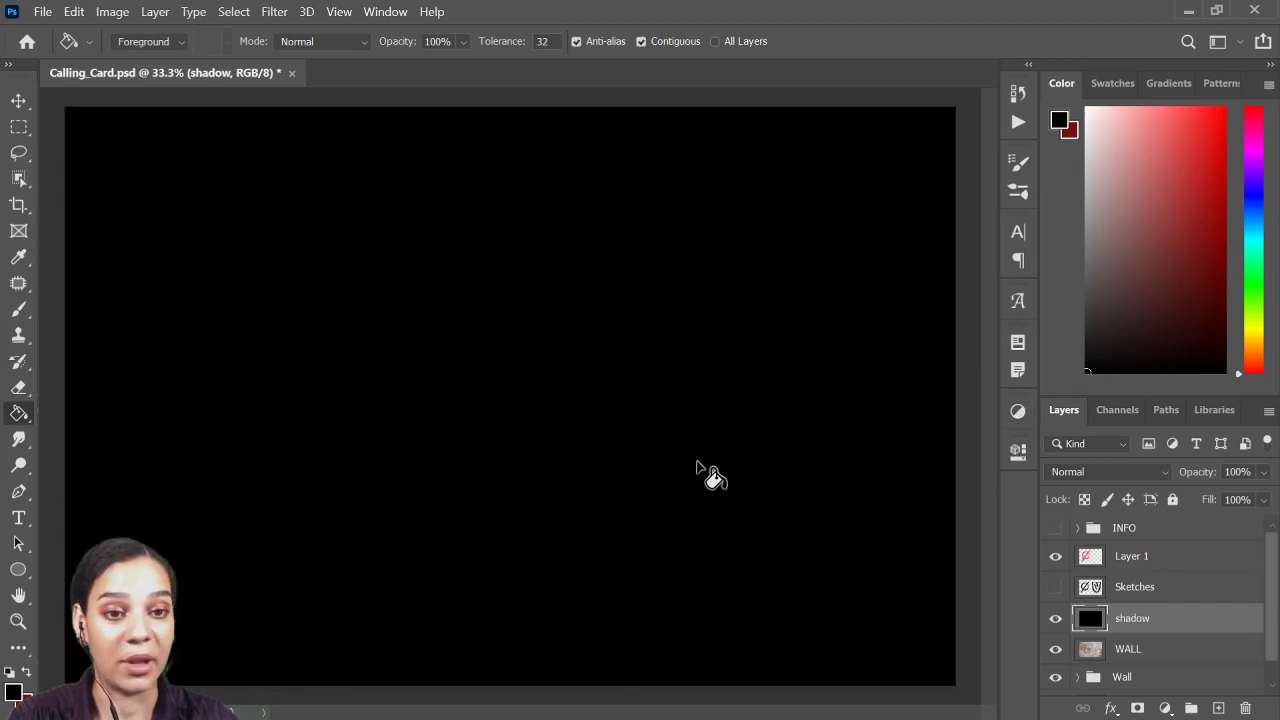
click(1081, 472)
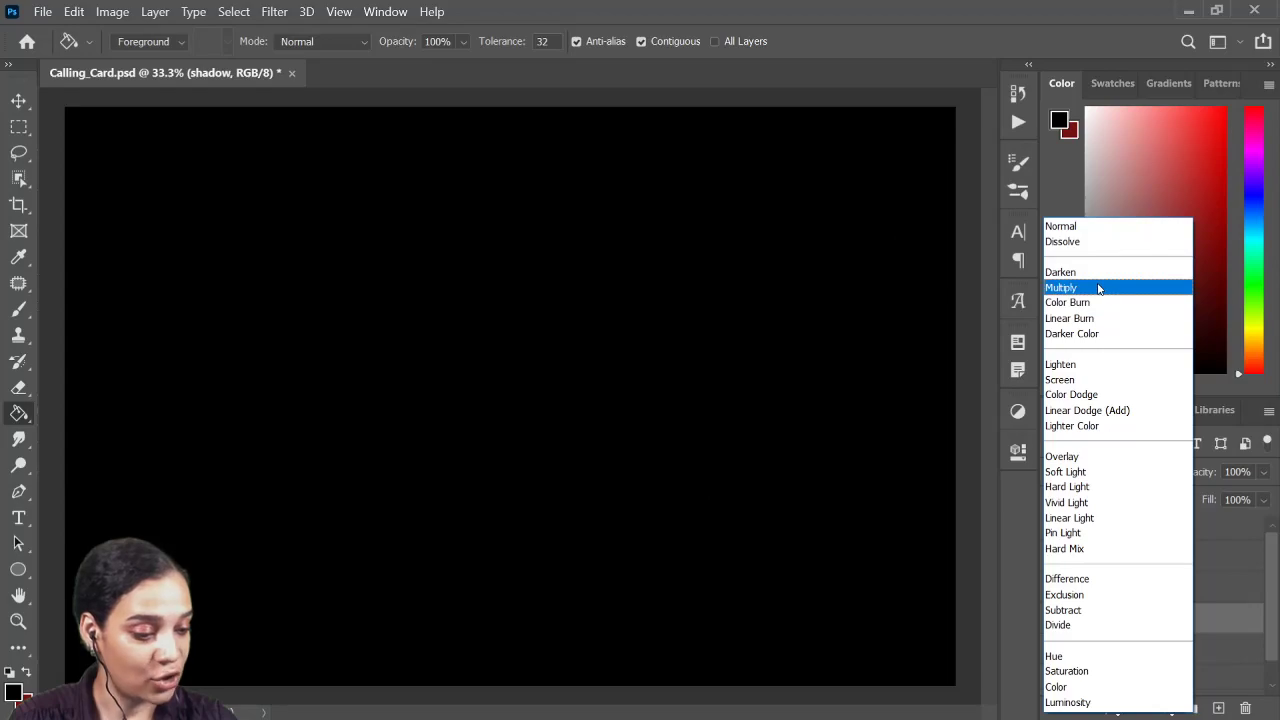
click(1099, 288)
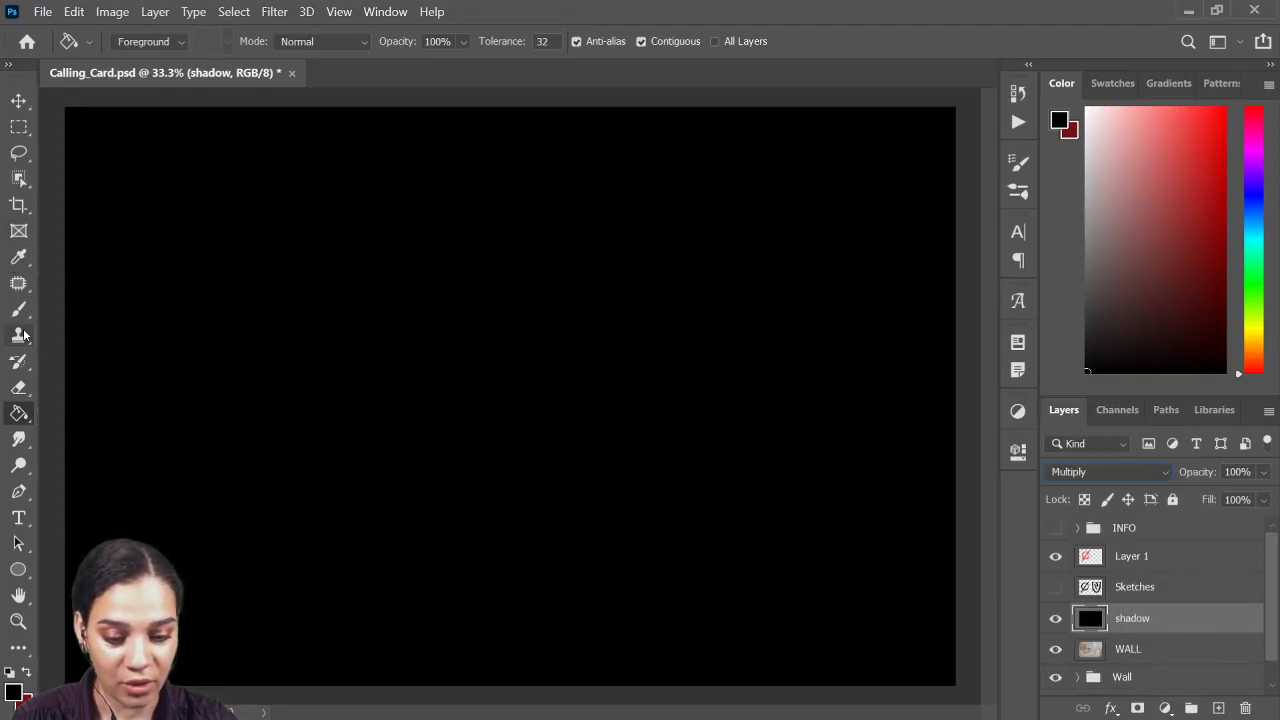
Step: Erase the middle of the shadow layer with a soft 3200 px eraser, leaving dark edges, and lower the layer's opacity to 77%
click(18, 388)
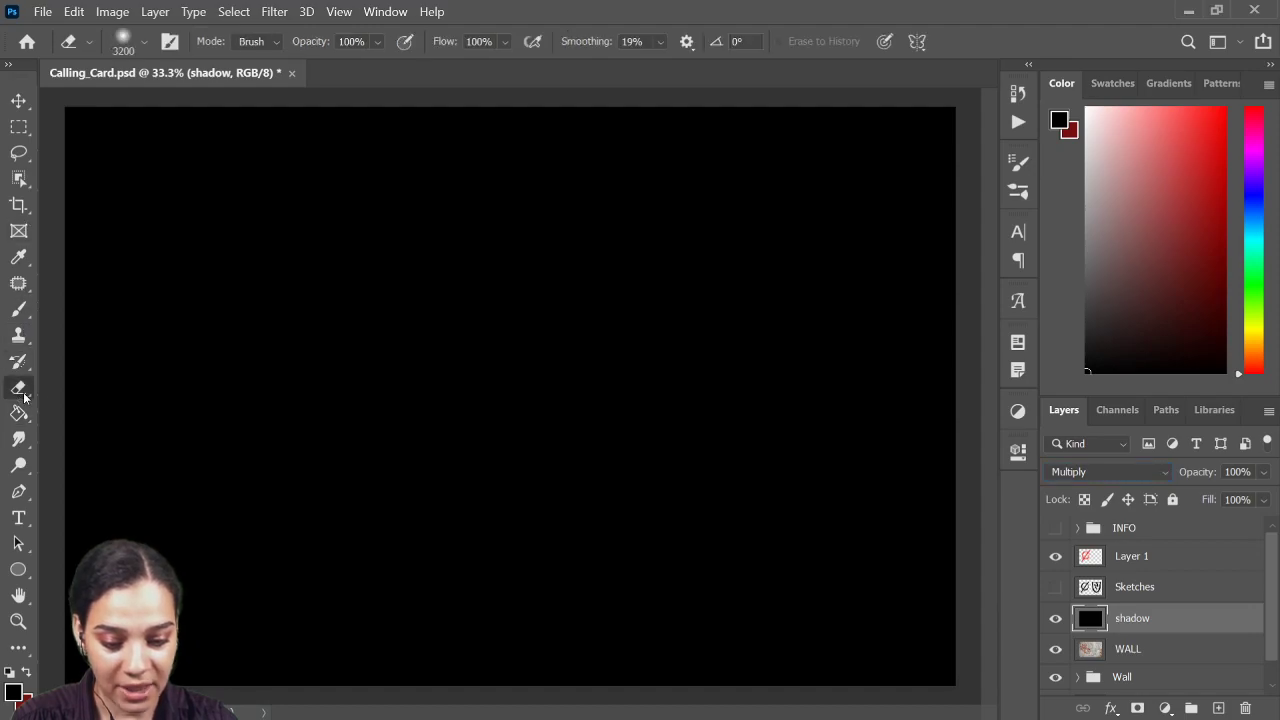
click(532, 388)
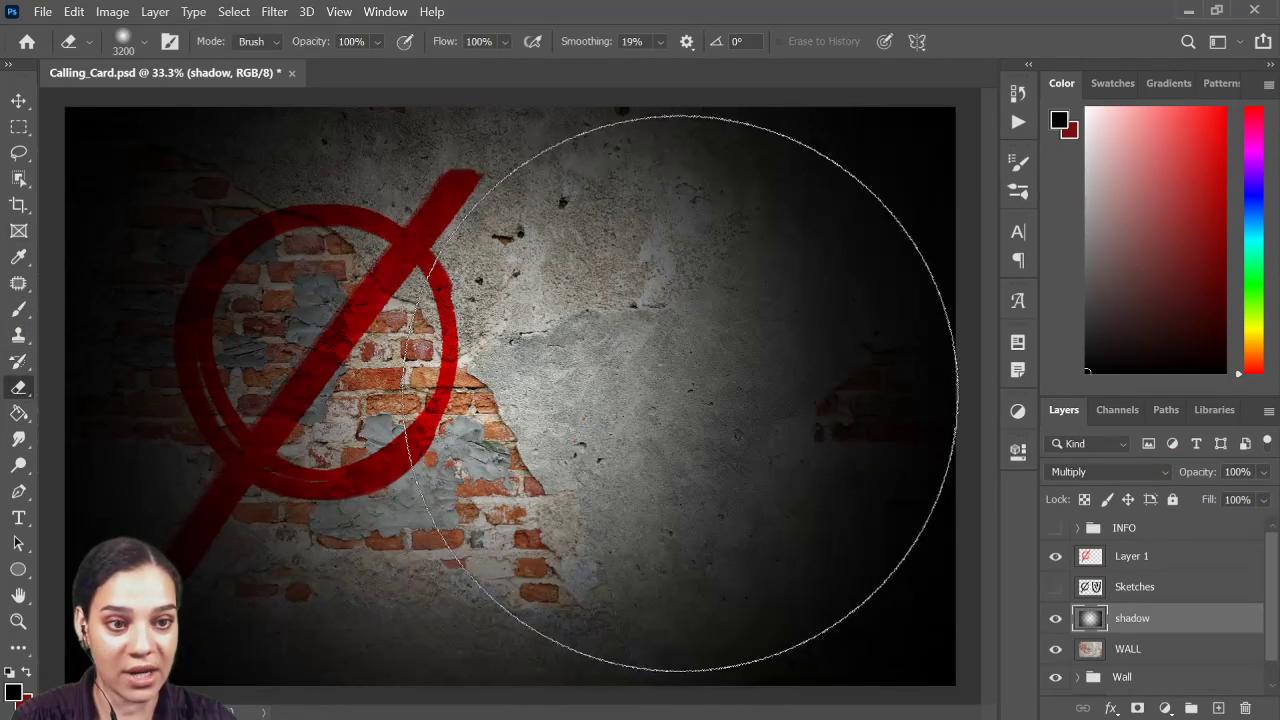
click(650, 382)
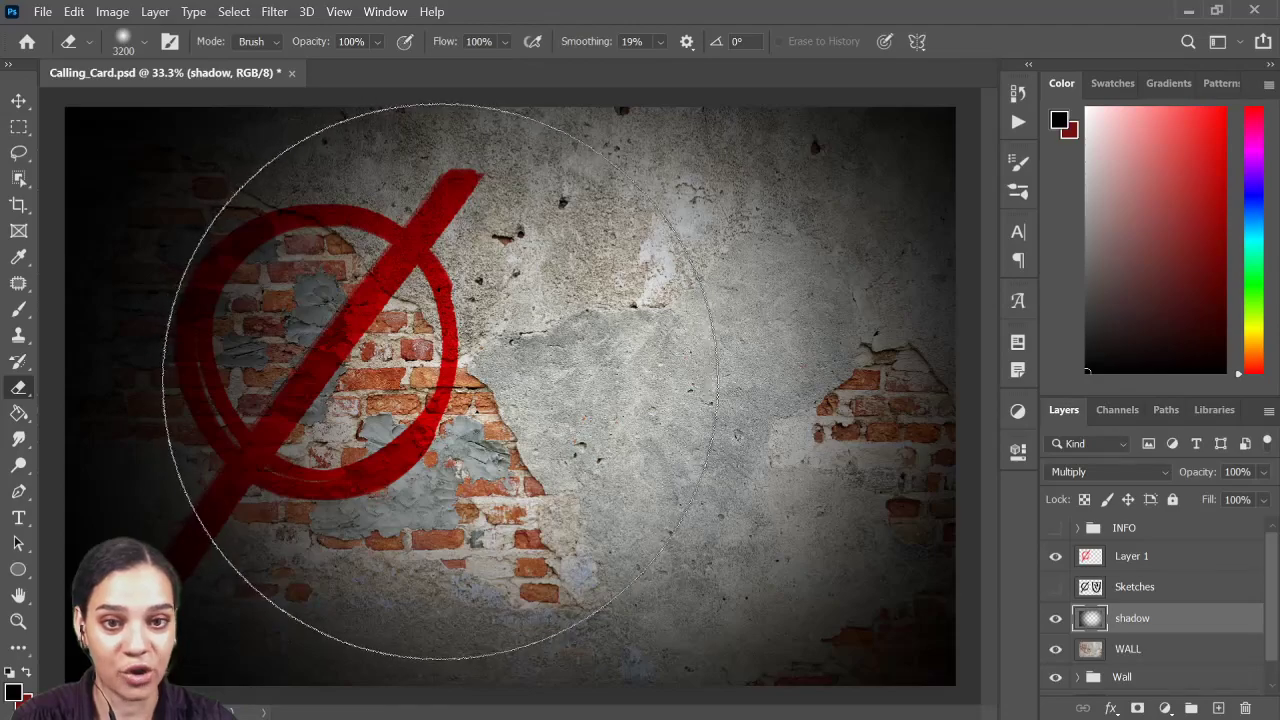
click(443, 381)
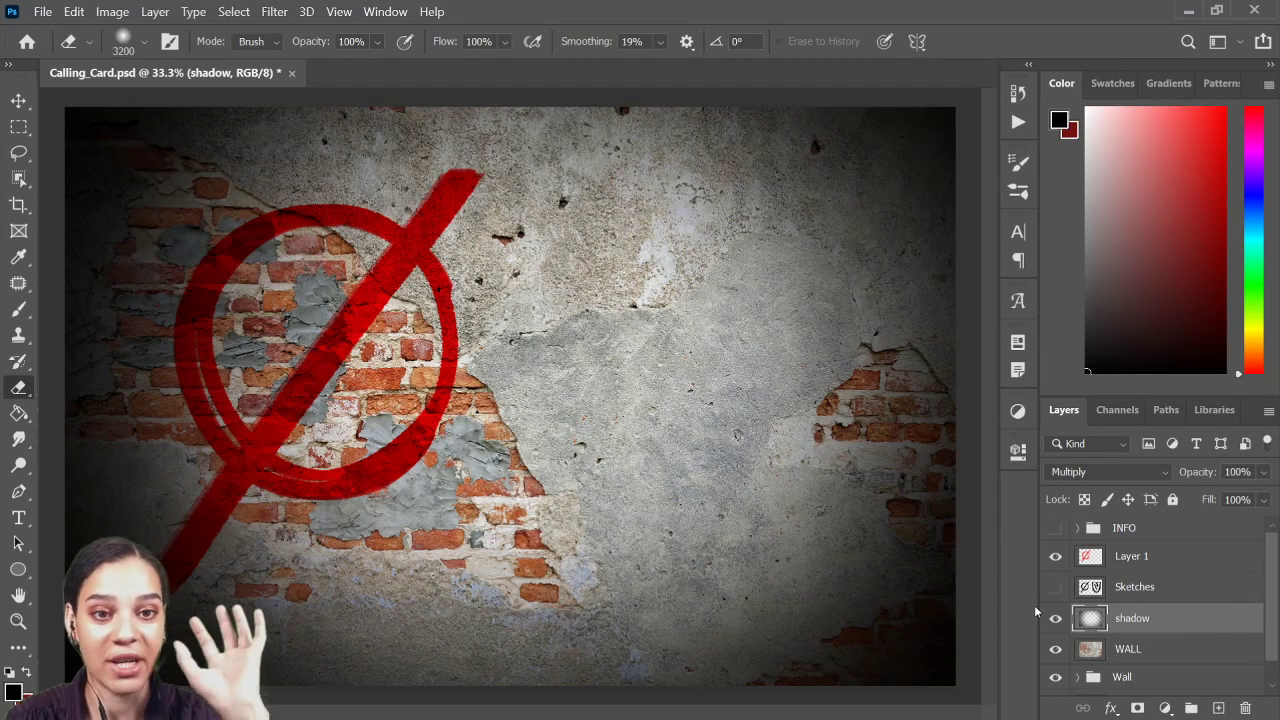
click(1263, 473)
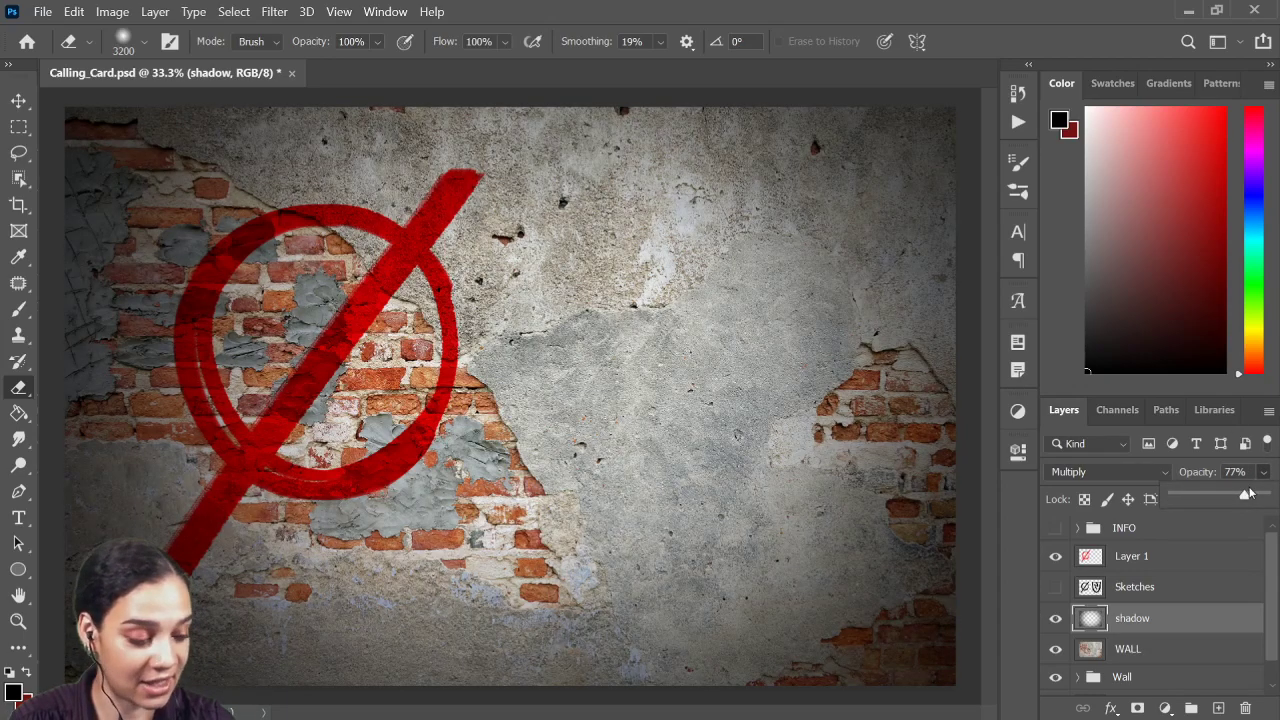
drag(1265, 496, 1244, 495)
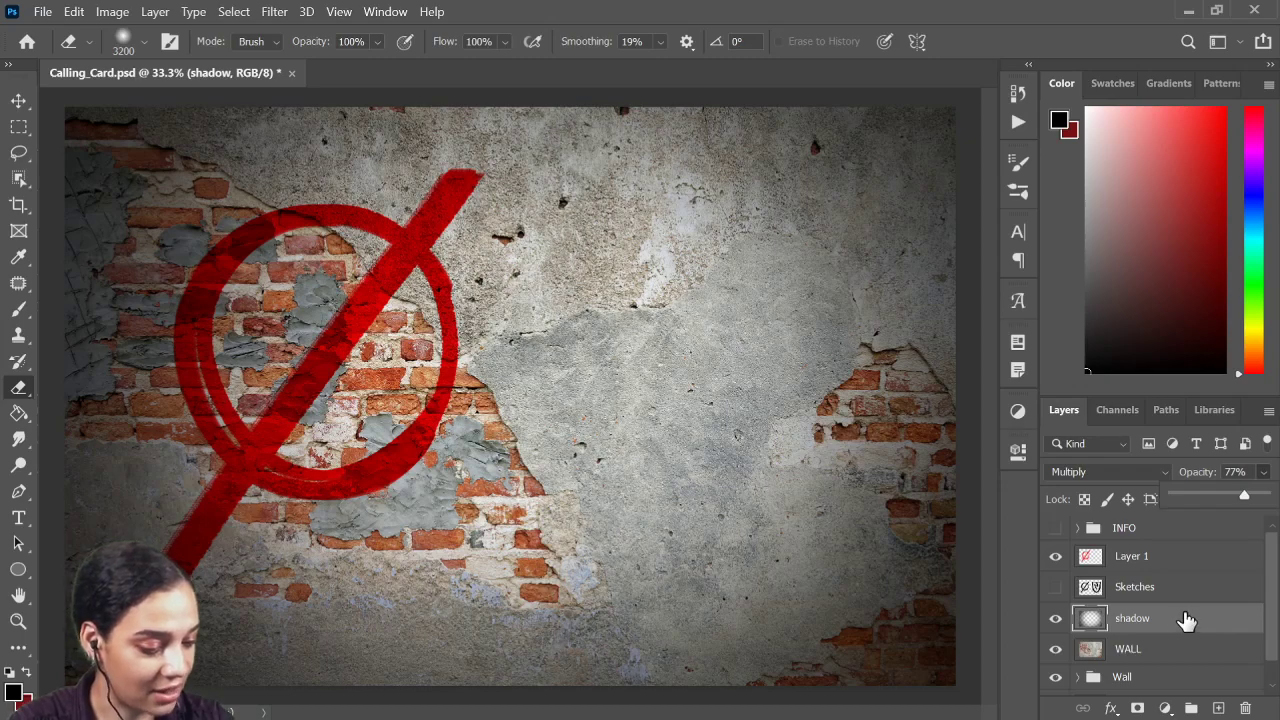
Step: Displace Layer 1 with Disp_Map.psd, using horizontal and vertical scale 10, Stretch To Fit and Repeat Edge Pixels
click(1195, 565)
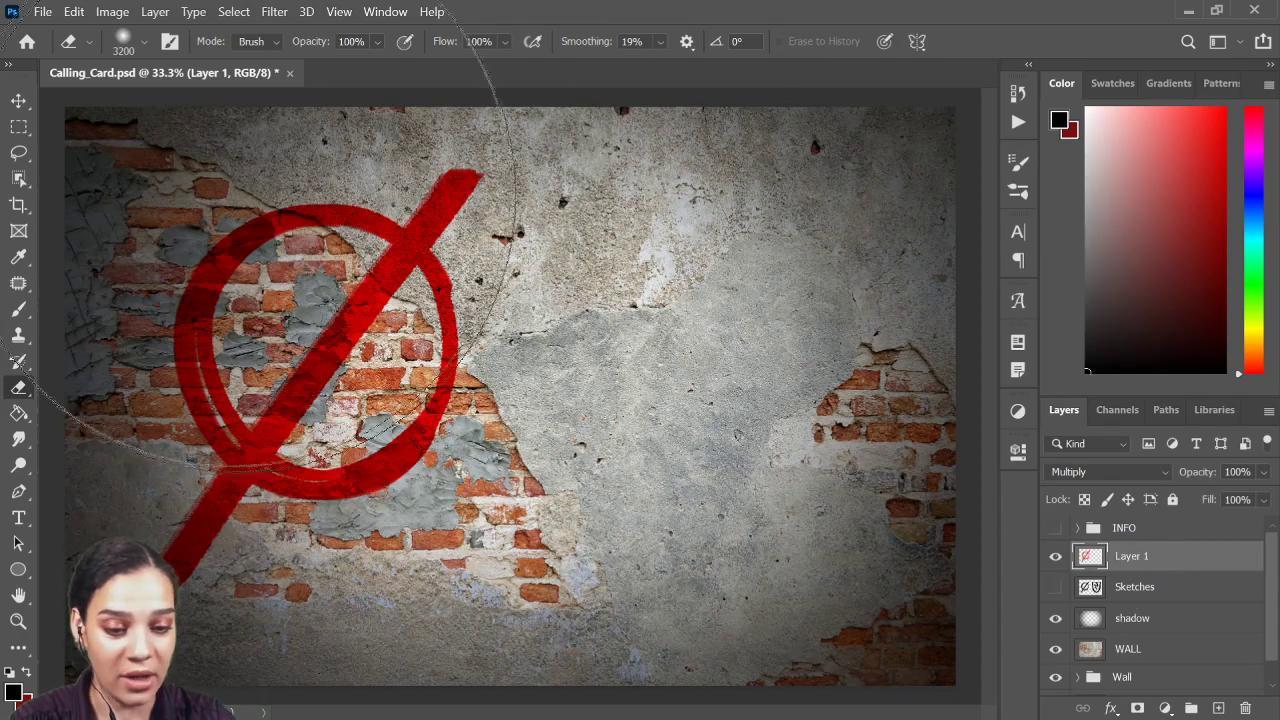
click(275, 12)
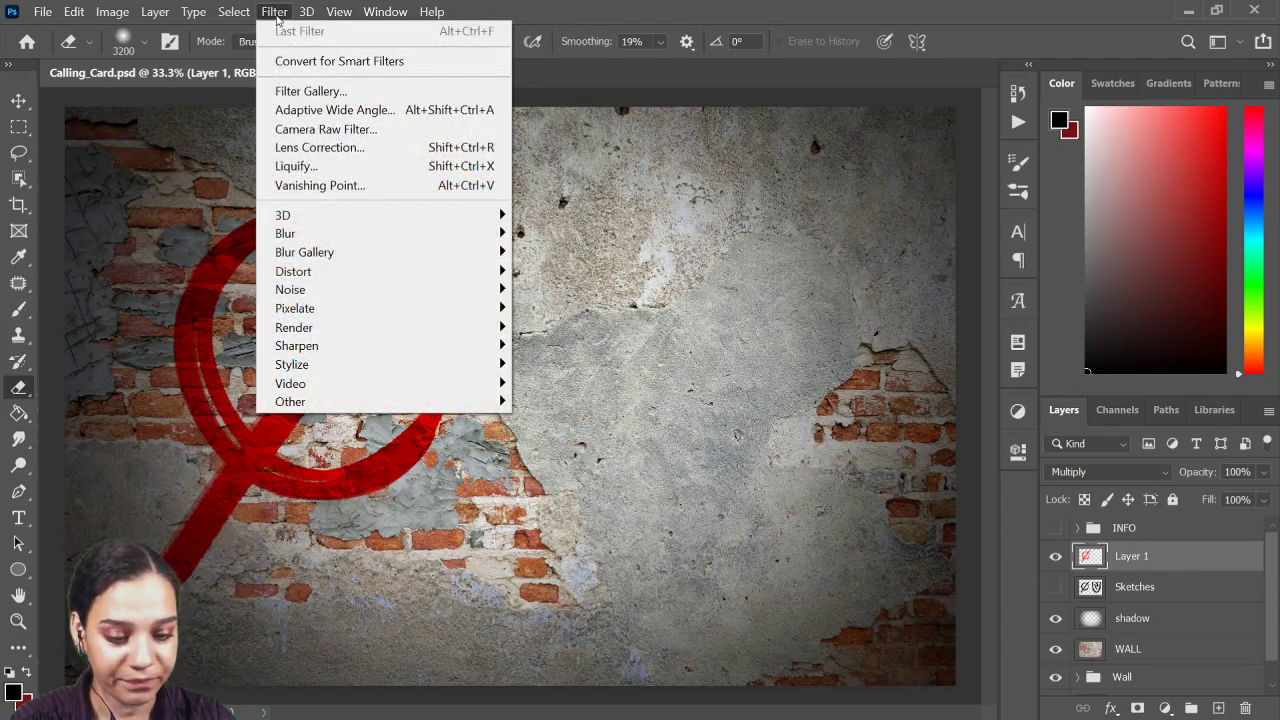
mouse_move(389, 277)
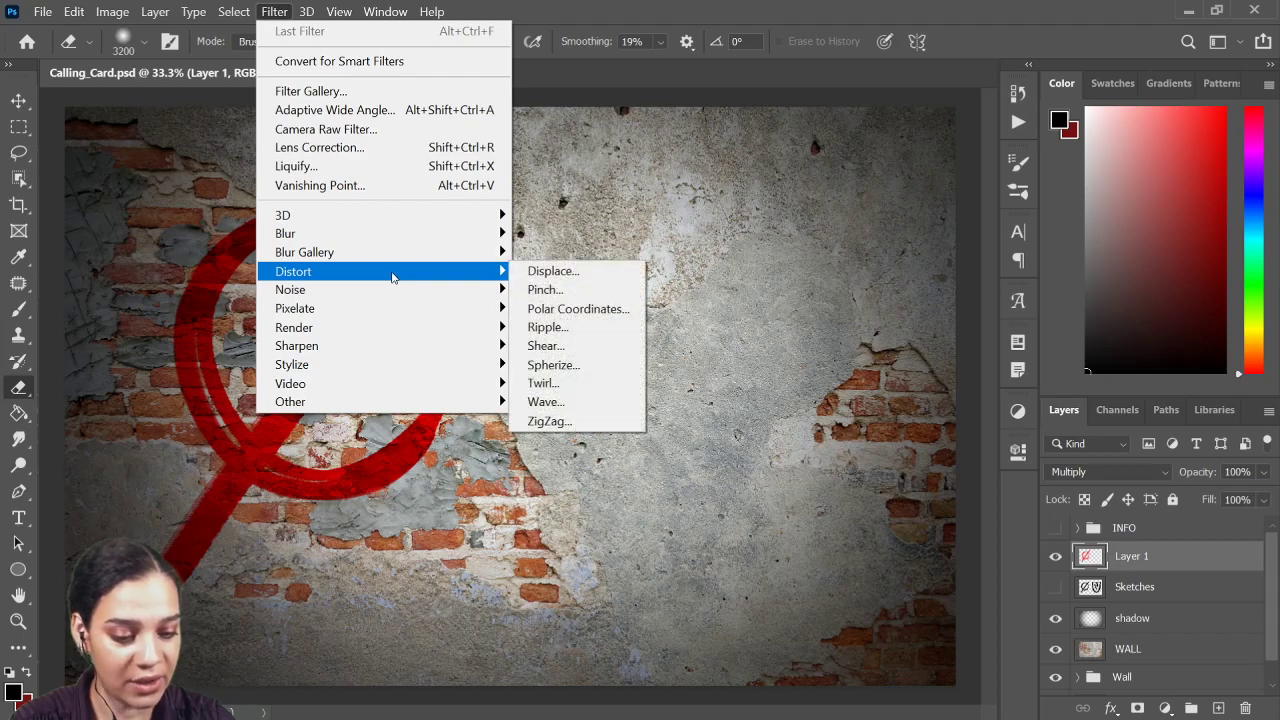
click(535, 271)
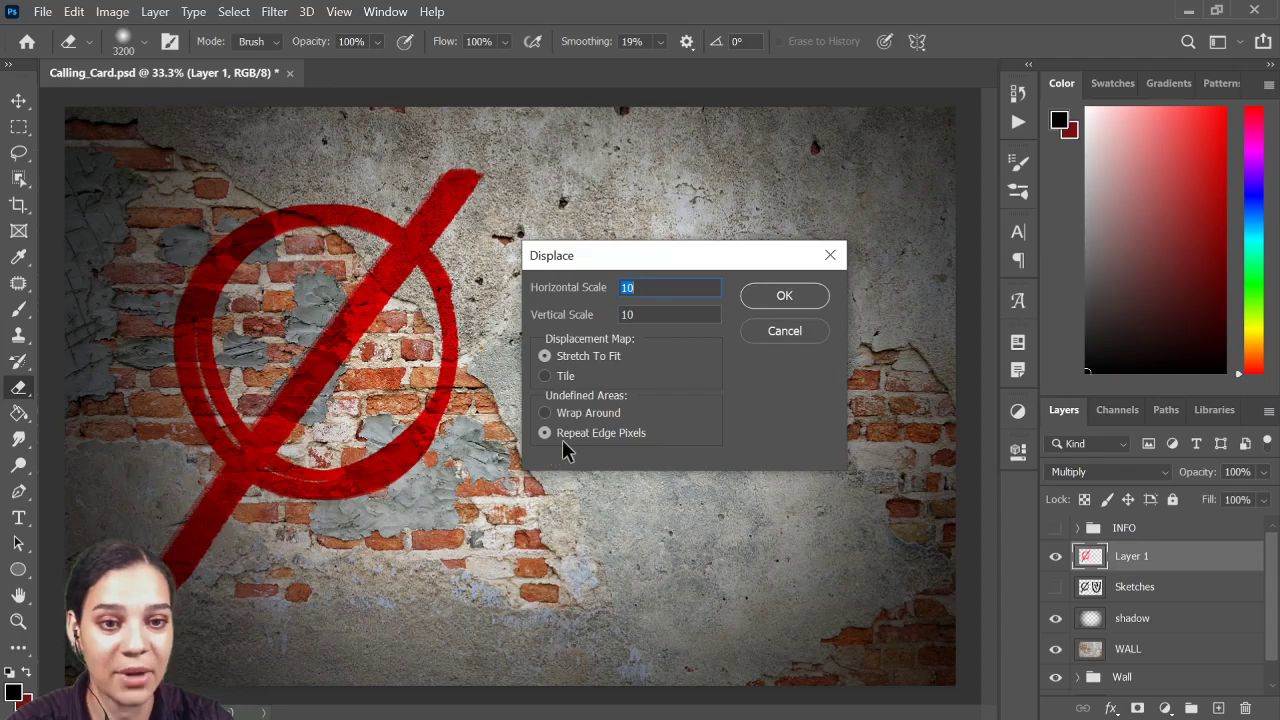
click(781, 297)
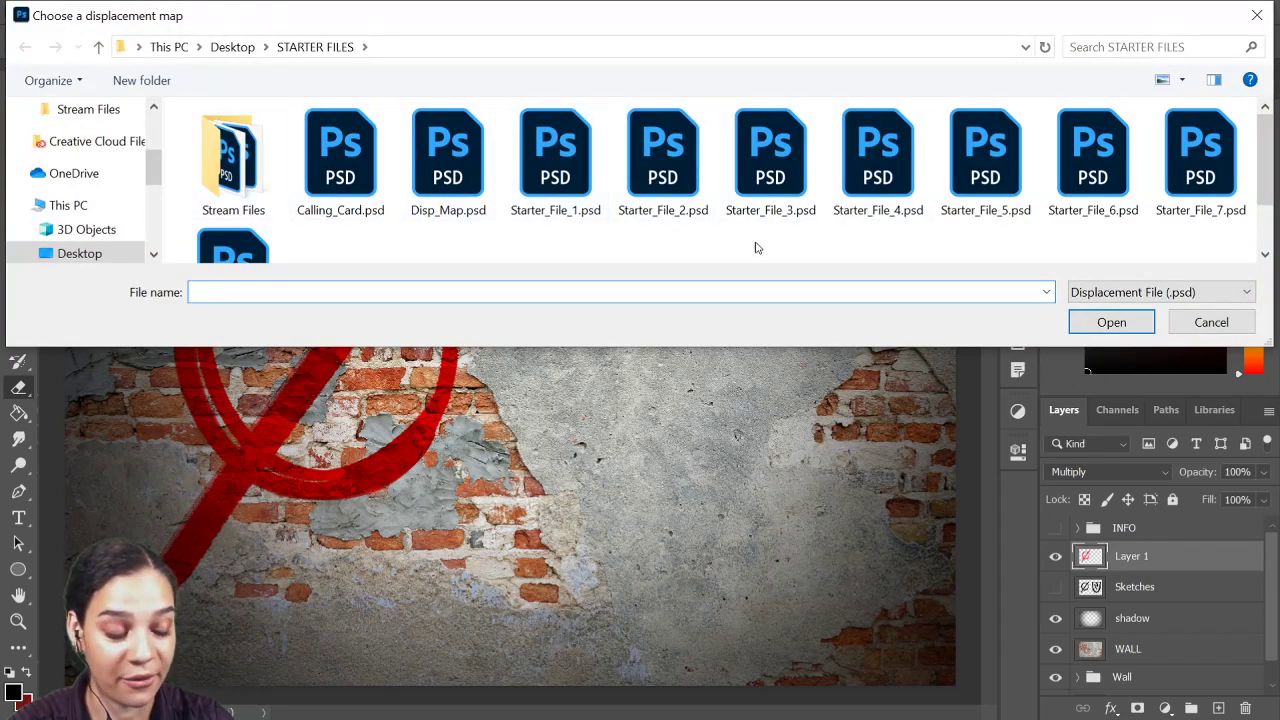
click(444, 205)
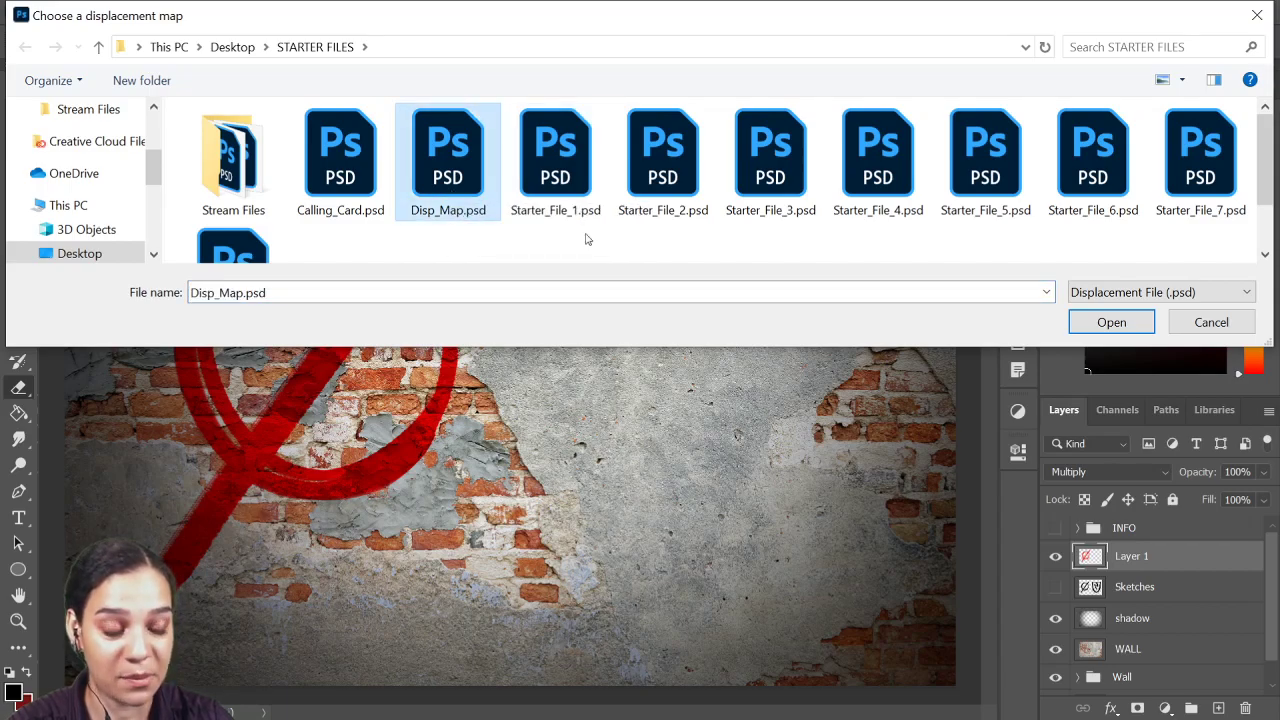
click(1111, 322)
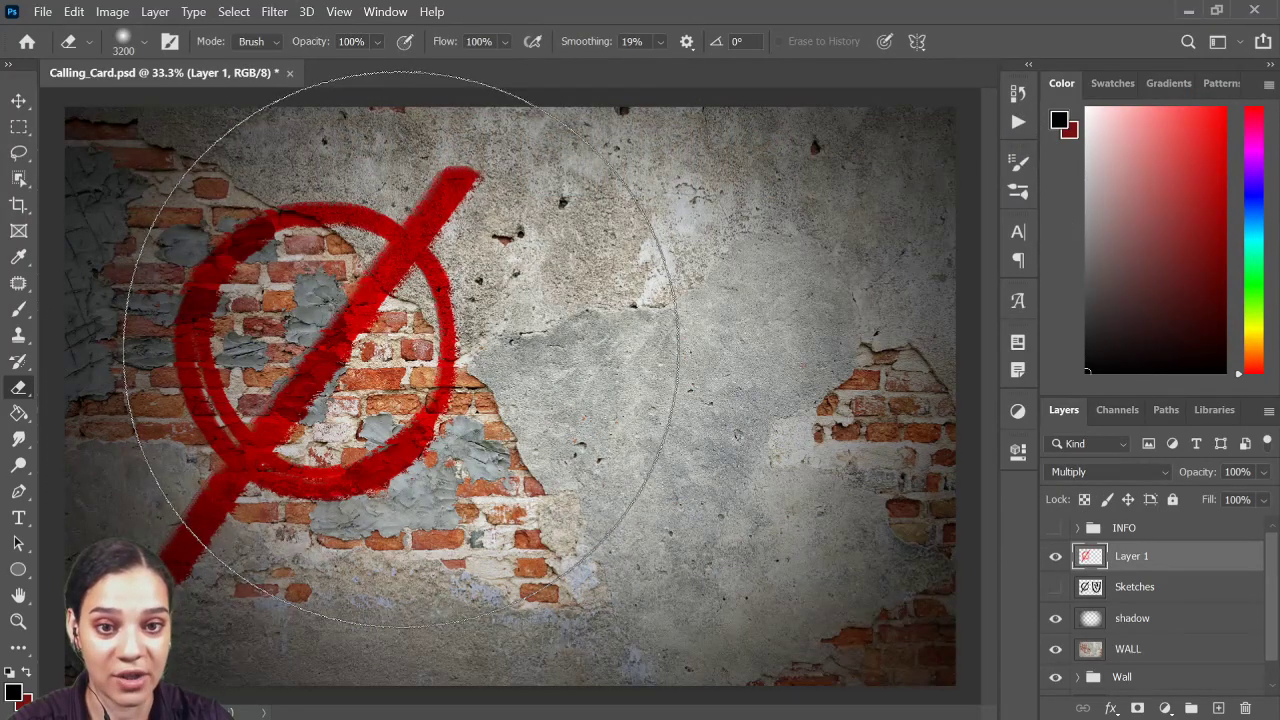
Step: Reduce the eraser brush size to 600 px and save the document
drag(944, 400, 844, 399)
scroll(443, 334, up, 1)
drag(443, 334, 683, 360)
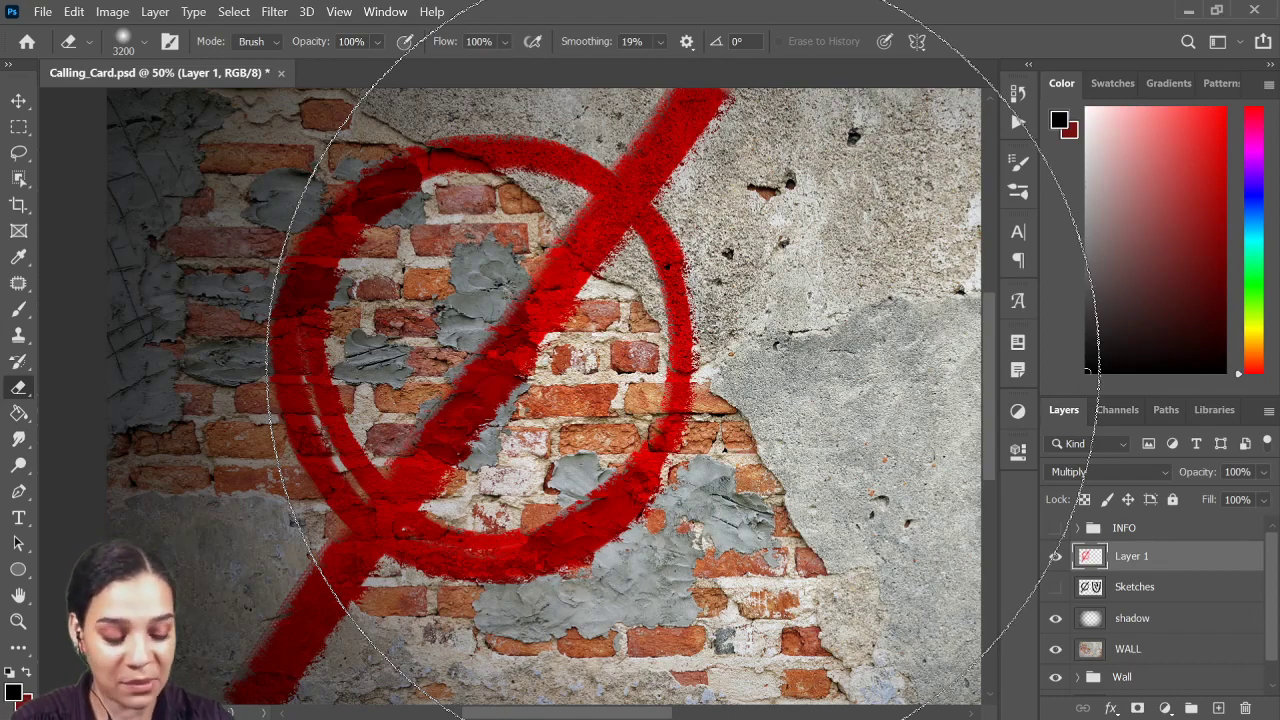
key(bracketleft)
key(bracketleft)
key(bracketleft)
key(bracketleft)
key(bracketleft)
key(bracketleft)
key(bracketleft)
key(bracketleft)
key(bracketleft)
key(bracketleft)
key(bracketleft)
key(bracketleft)
key(bracketleft)
key(bracketleft)
key(bracketleft)
key(bracketleft)
key(bracketleft)
key(bracketleft)
key(bracketleft)
key(bracketleft)
key(bracketleft)
key(bracketleft)
key(bracketleft)
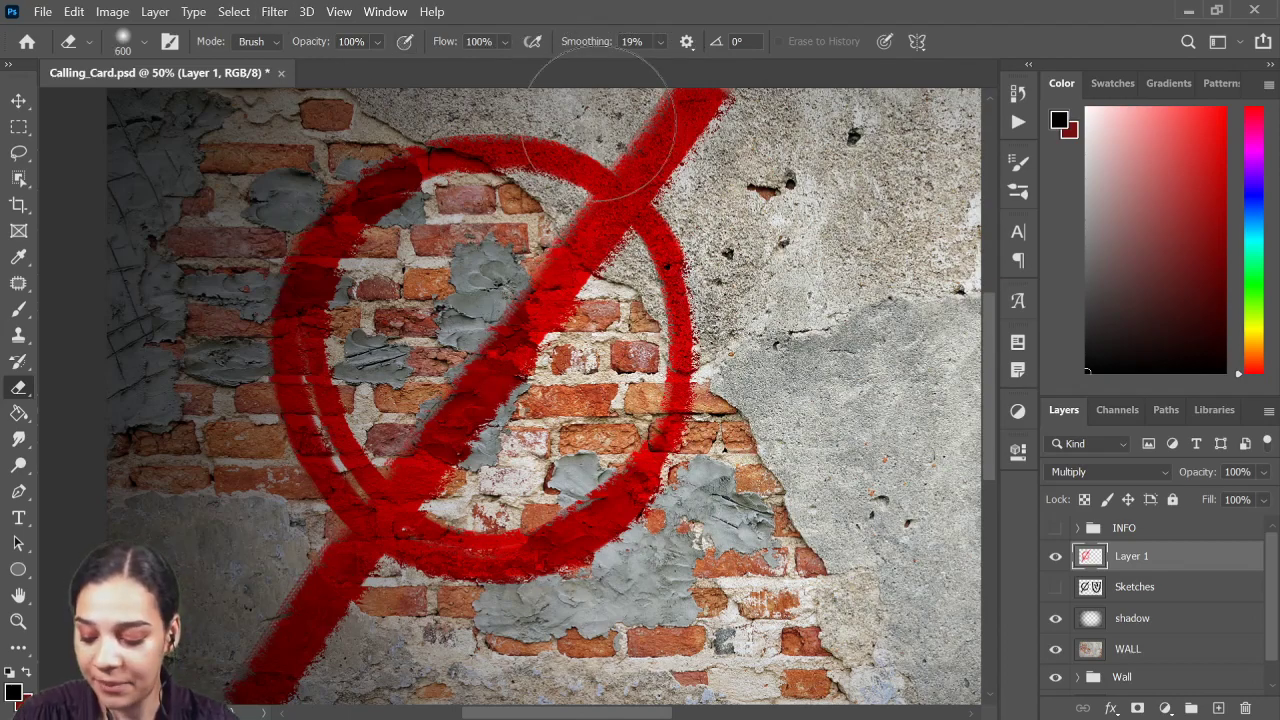
key(ctrl+s)
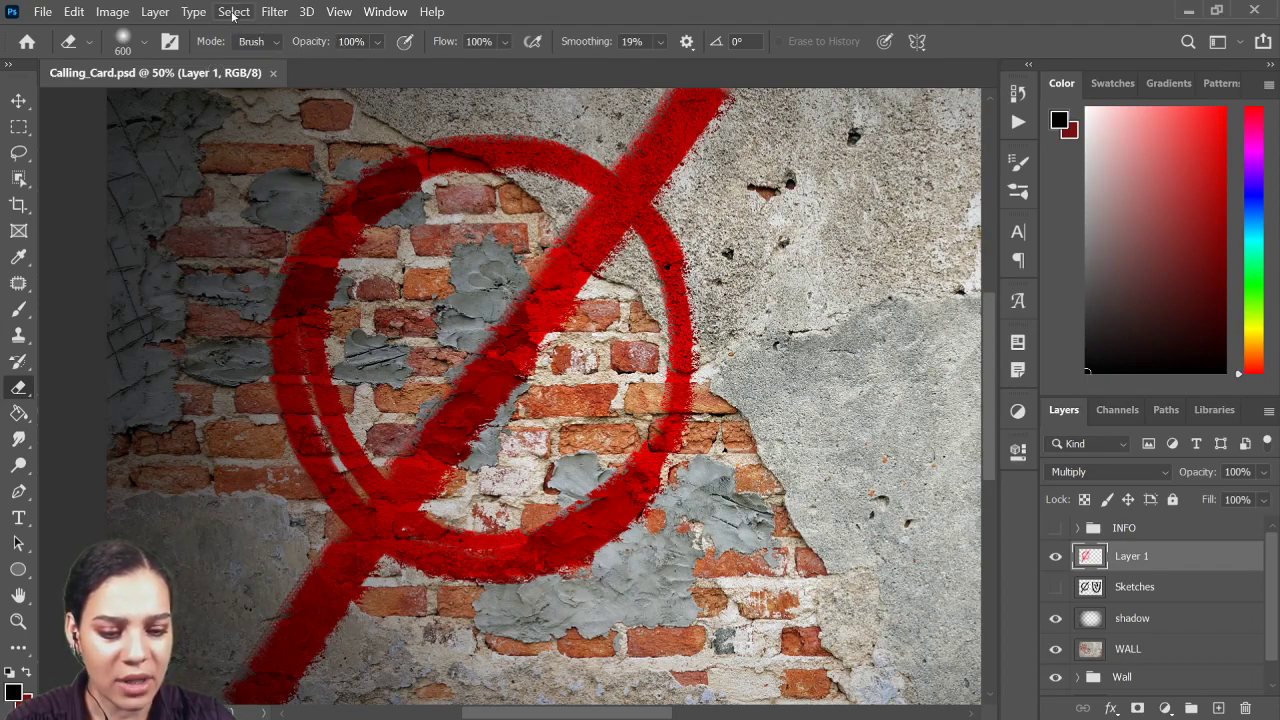
Step: Undo the displacement on Layer 1 and reapply the Displace filter with a stronger effect on the red symbol
click(274, 12)
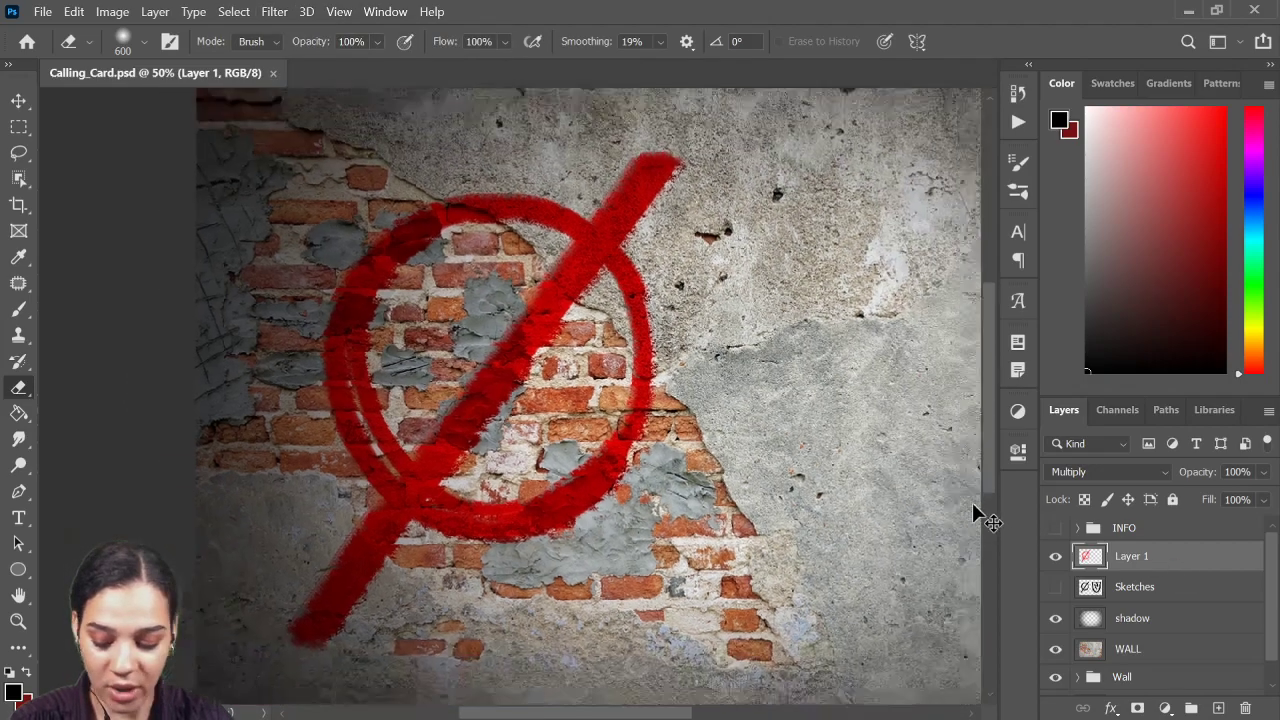
key(ctrl+minus)
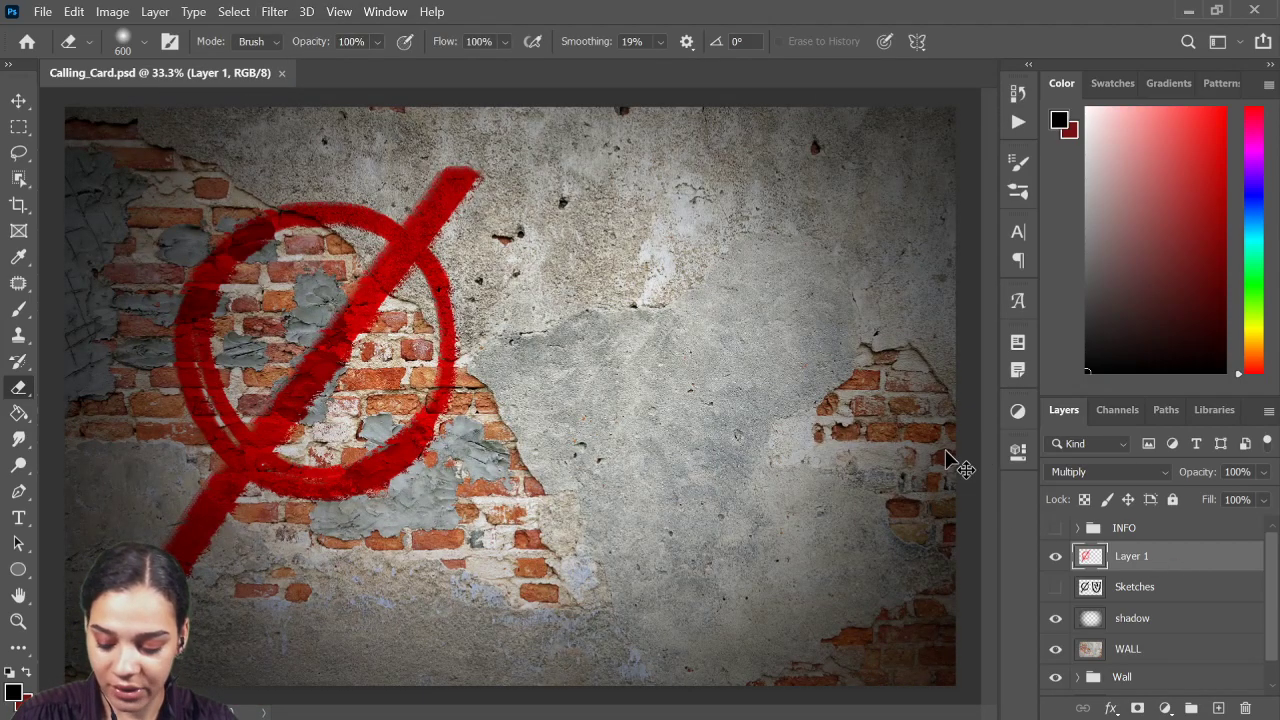
key(ctrl+z)
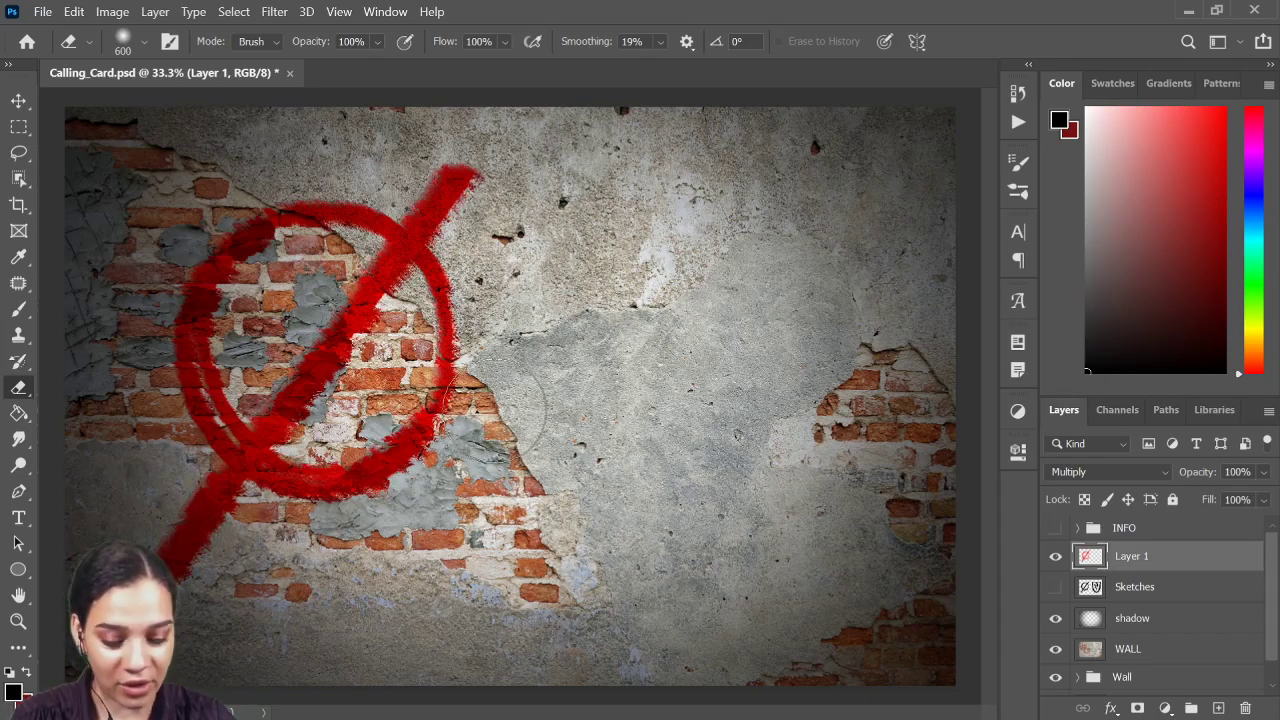
Step: Switch to full screen mode and shift the shadow layer to the left, bringing its cleared area closer to the red symbol
key(f)
drag(507, 405, 563, 374)
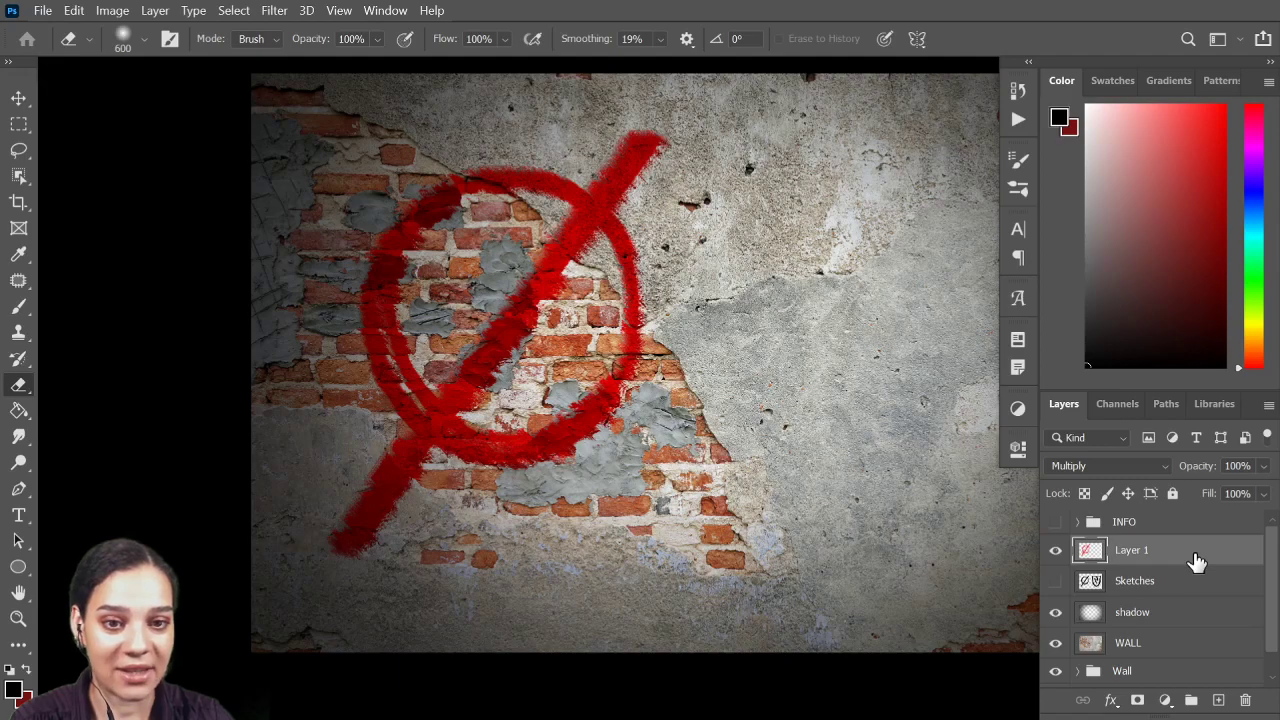
click(1158, 621)
key(ctrl+t)
drag(597, 351, 632, 370)
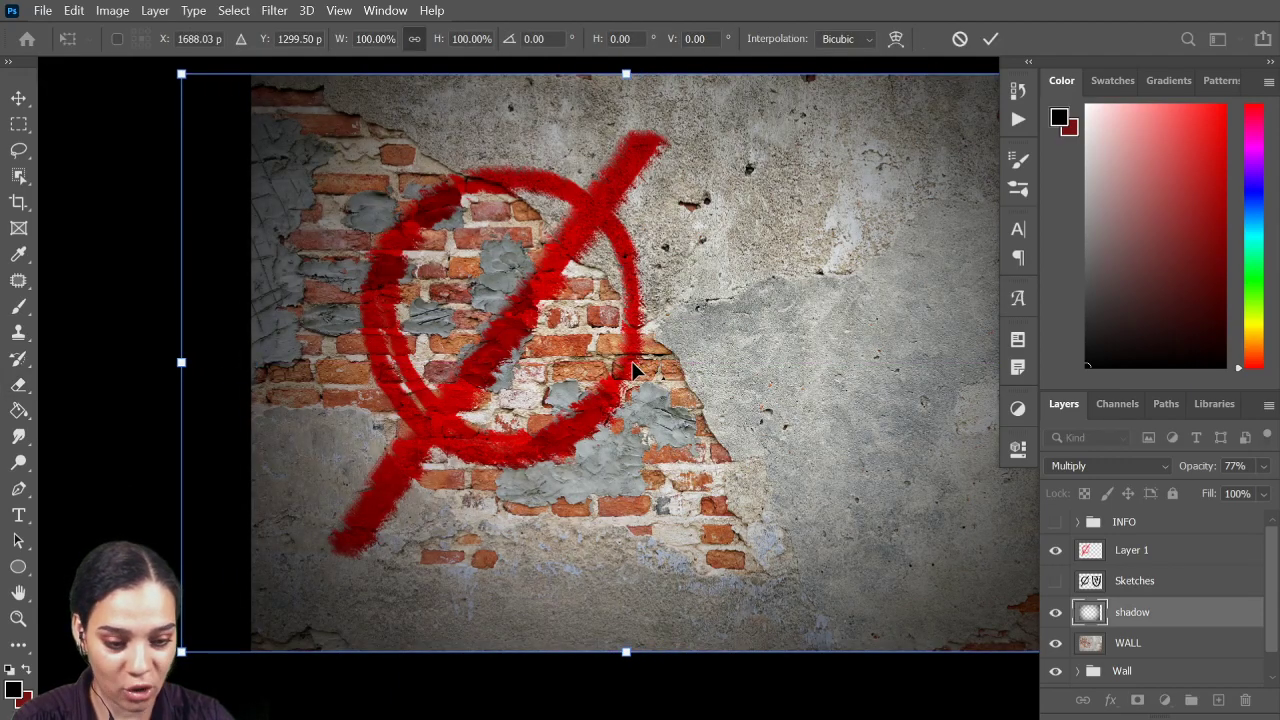
key(Return)
key(e)
Step: Crop the canvas to a portrait format around the red symbol, cutting off the empty right part of the wall
scroll(640, 385, down, 1)
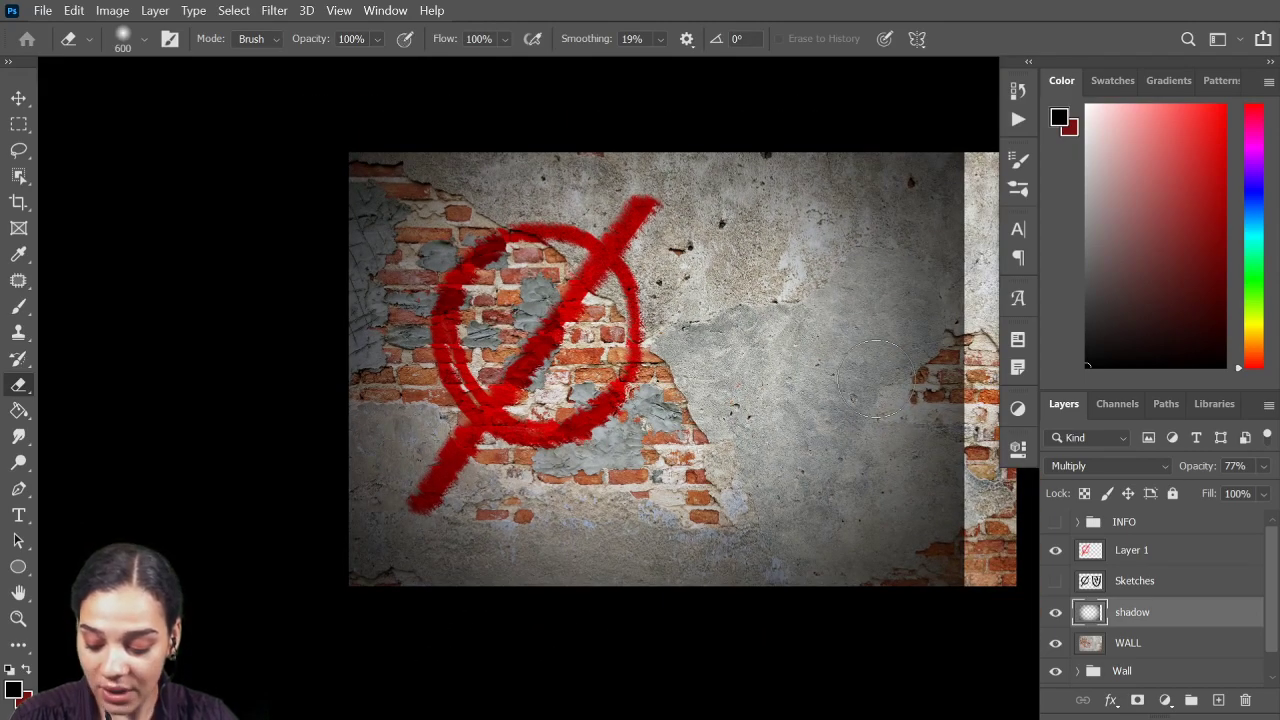
key(c)
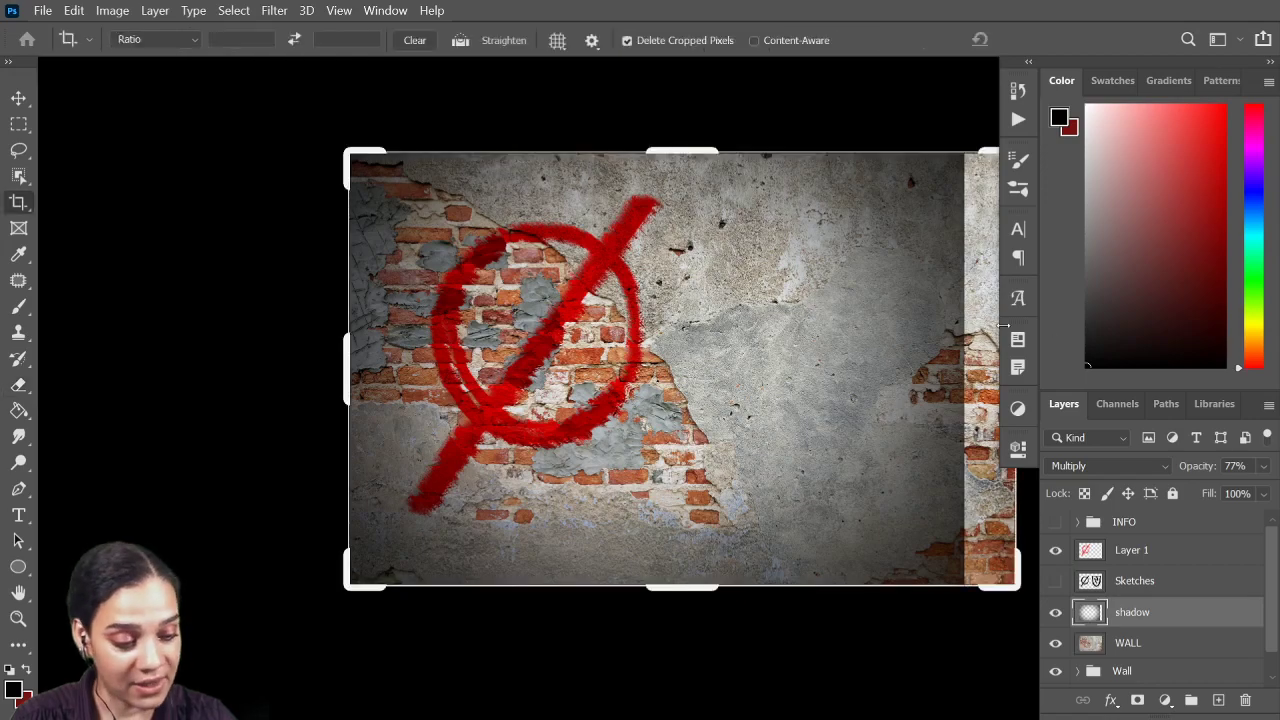
drag(891, 366, 750, 340)
drag(888, 354, 757, 355)
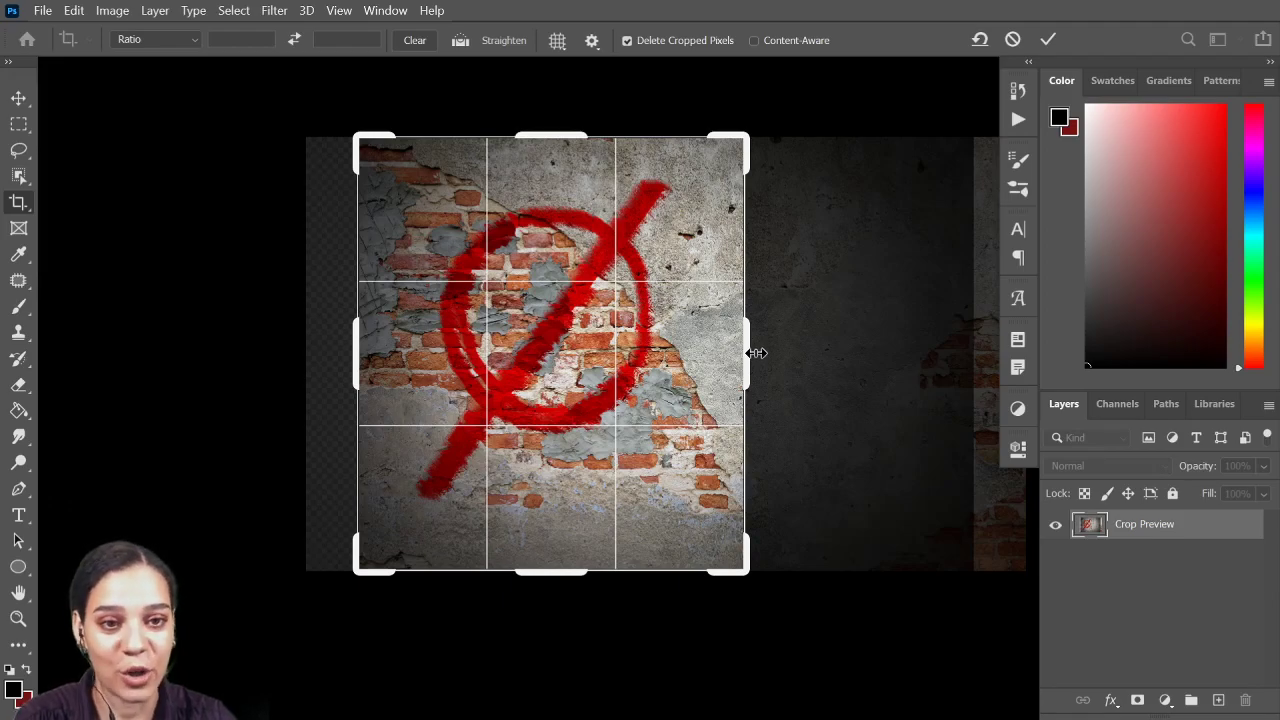
key(Return)
key(ctrl+0)
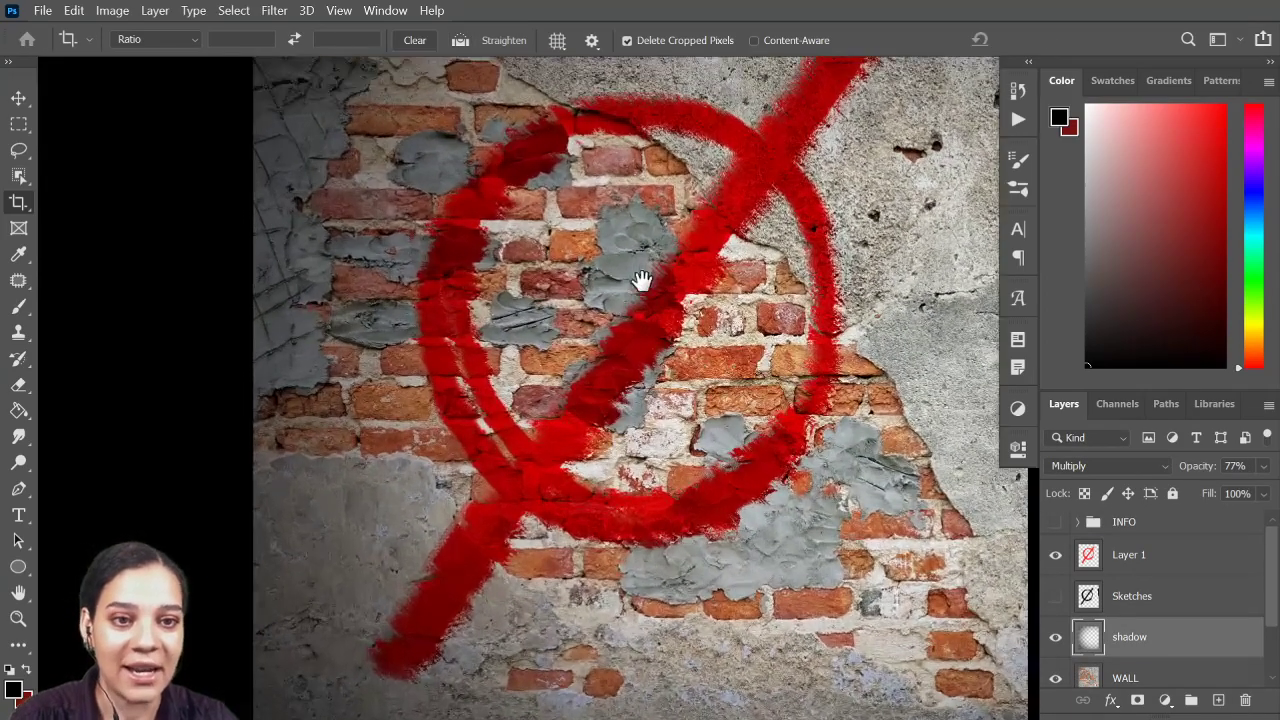
drag(641, 280, 632, 337)
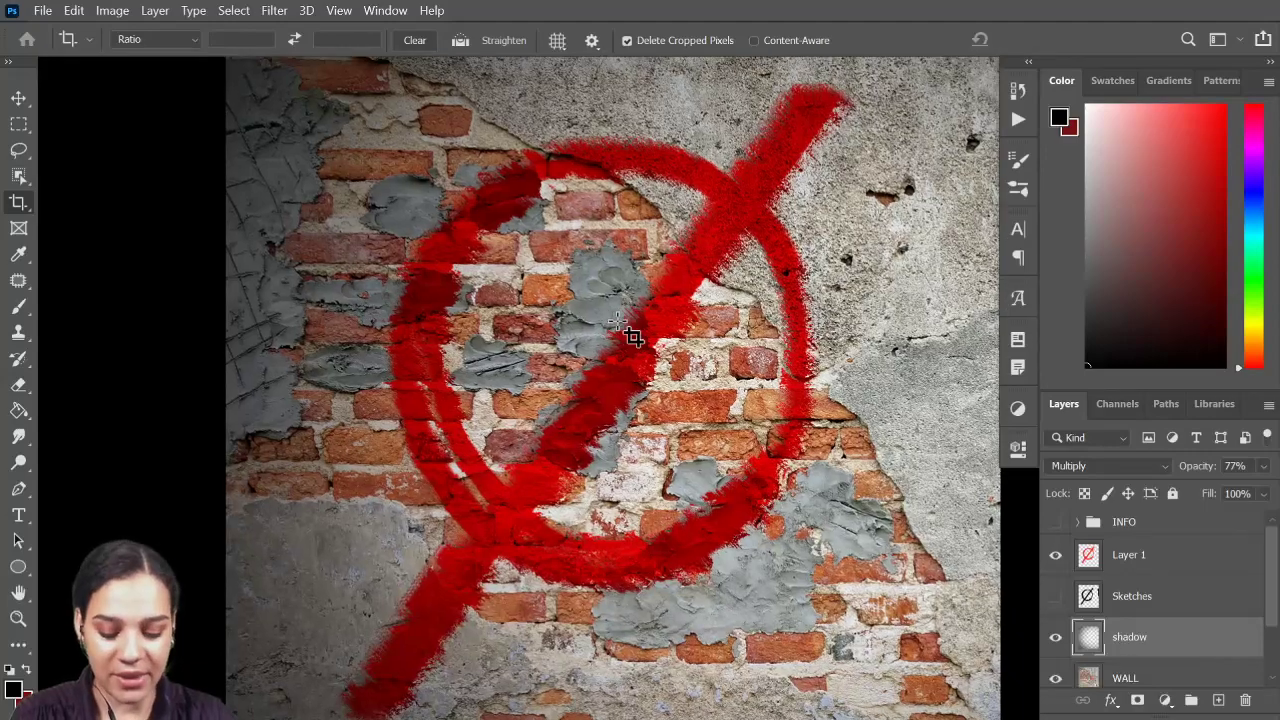
scroll(632, 337, down, 1)
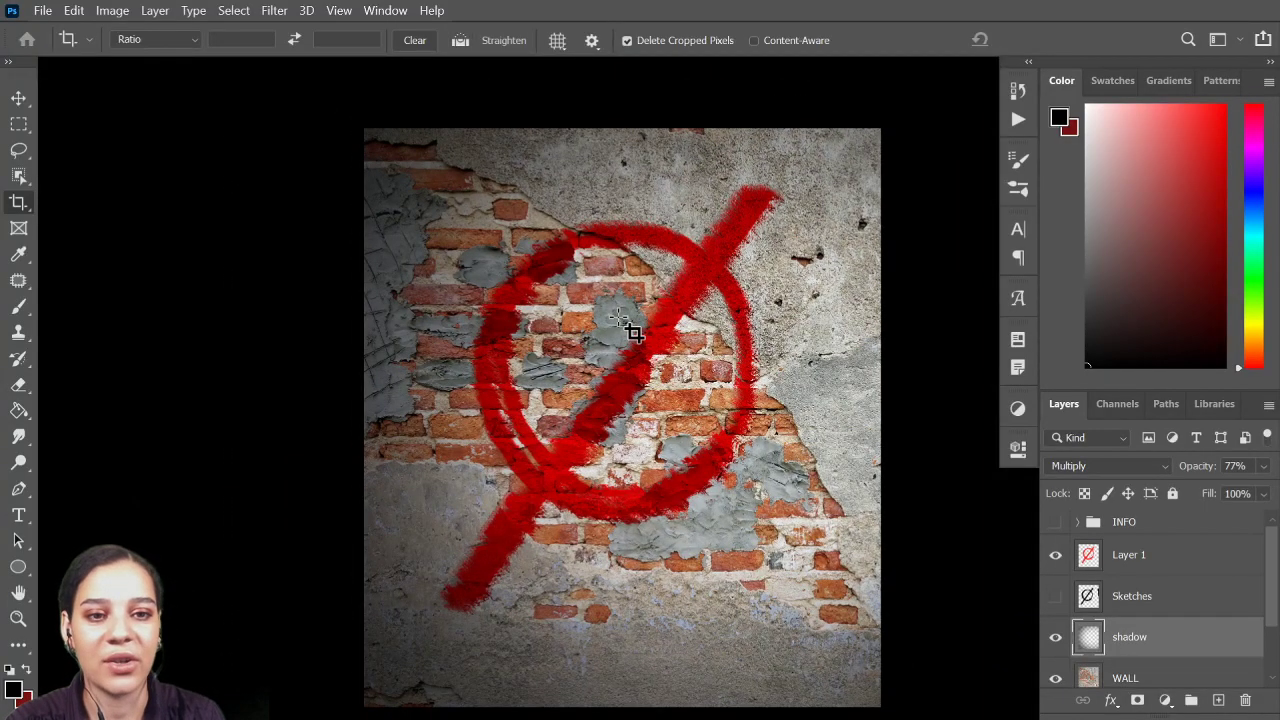
Step: Switch to the Brush tool and reduce its size to 100 px
key(b)
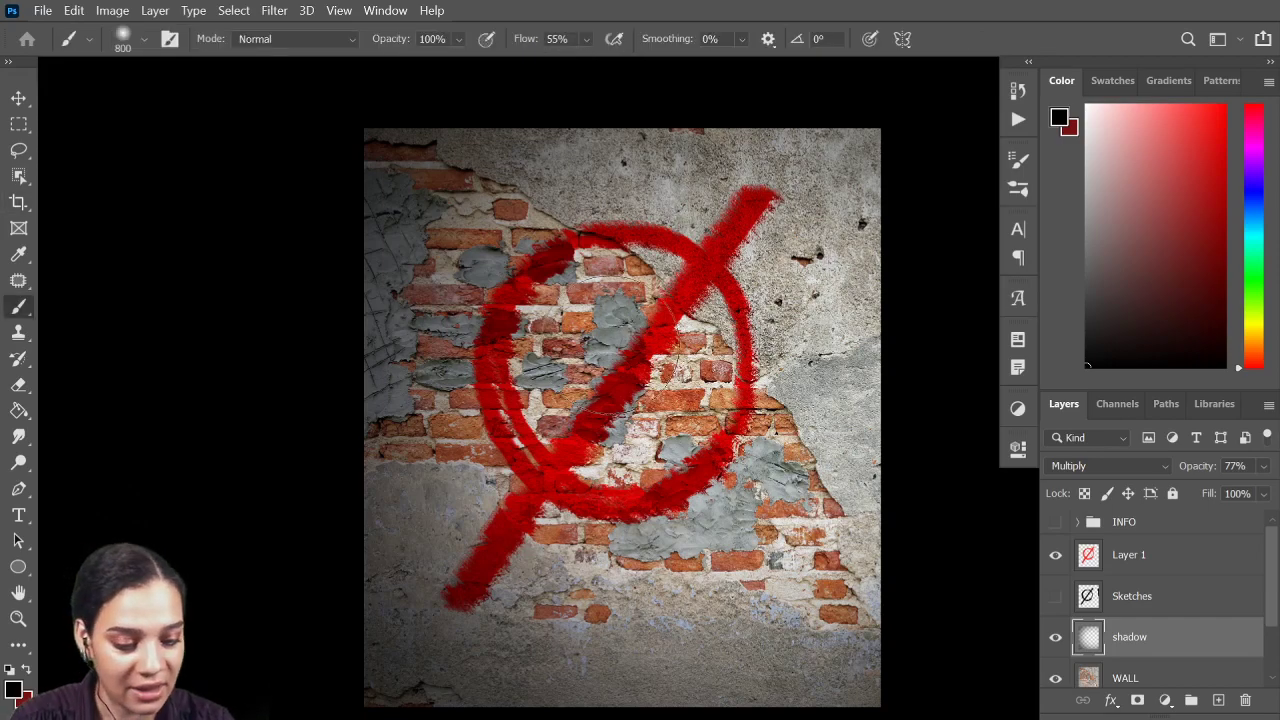
key(bracketleft)
key(bracketleft)
key(bracketleft)
key(bracketleft)
key(bracketleft)
key(bracketleft)
key(bracketleft)
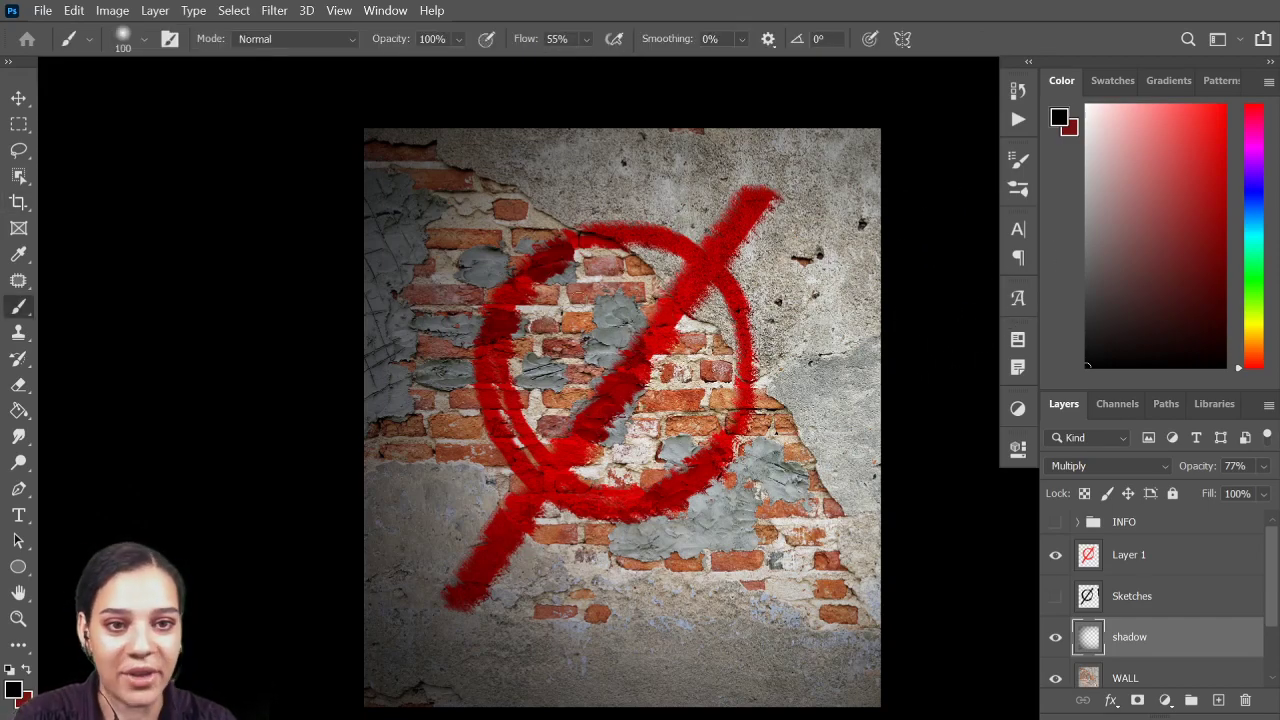
key(ctrl+plus)
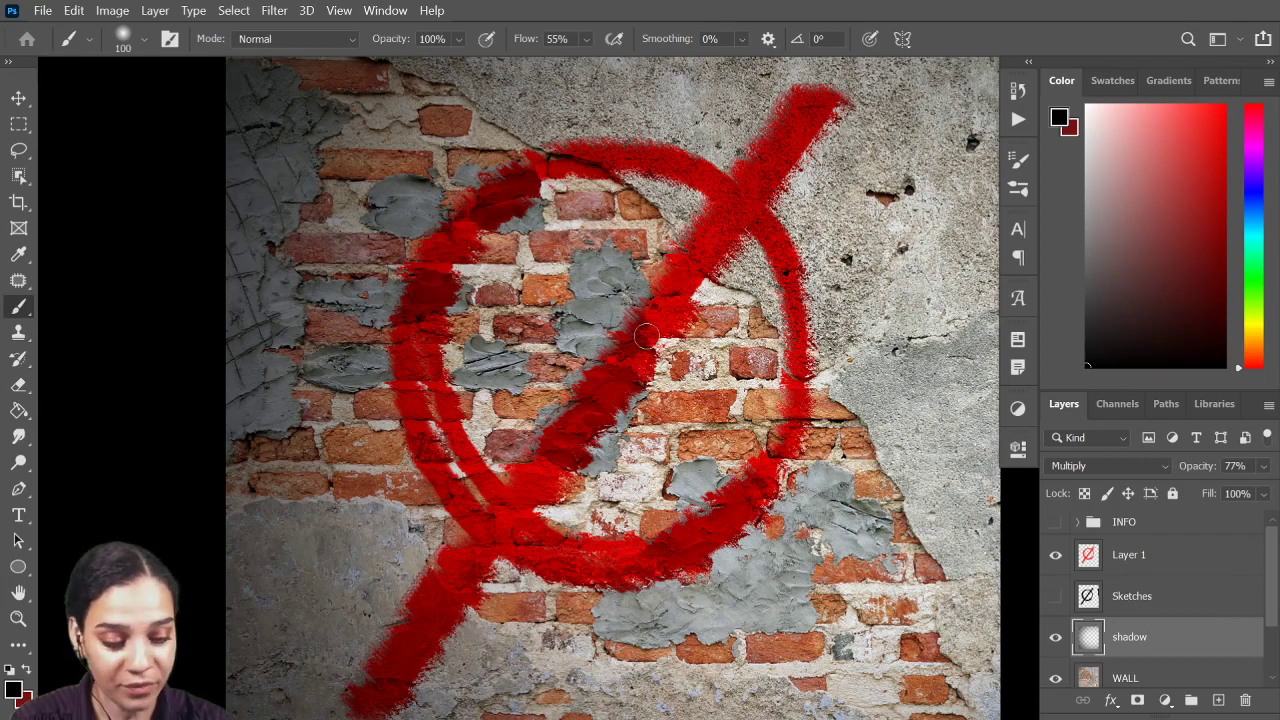
Step: Switch to the Eraser tool and reduce its Soft Round tip to 70 px
key(e)
right_click(600, 275)
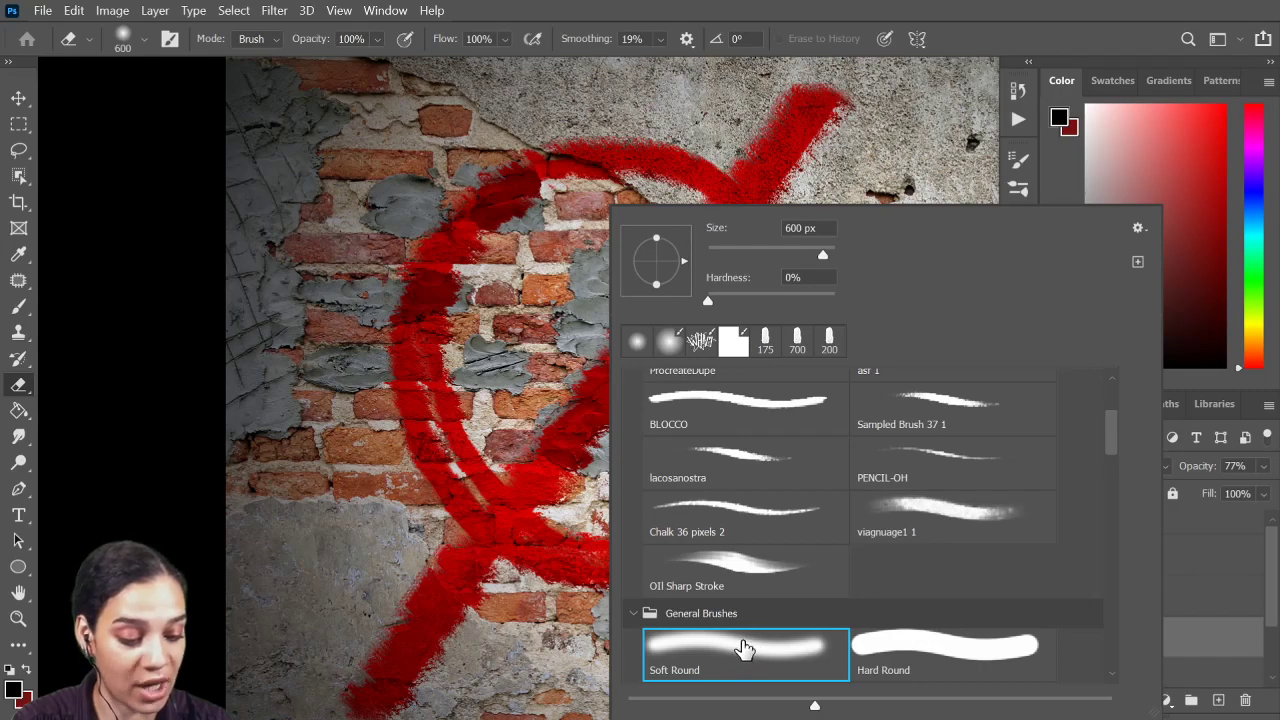
key(Escape)
key(bracketleft)
key(bracketleft)
key(bracketleft)
key(bracketleft)
key(bracketleft)
key(bracketleft)
key(bracketleft)
key(bracketleft)
key(bracketleft)
key(bracketleft)
key(bracketleft)
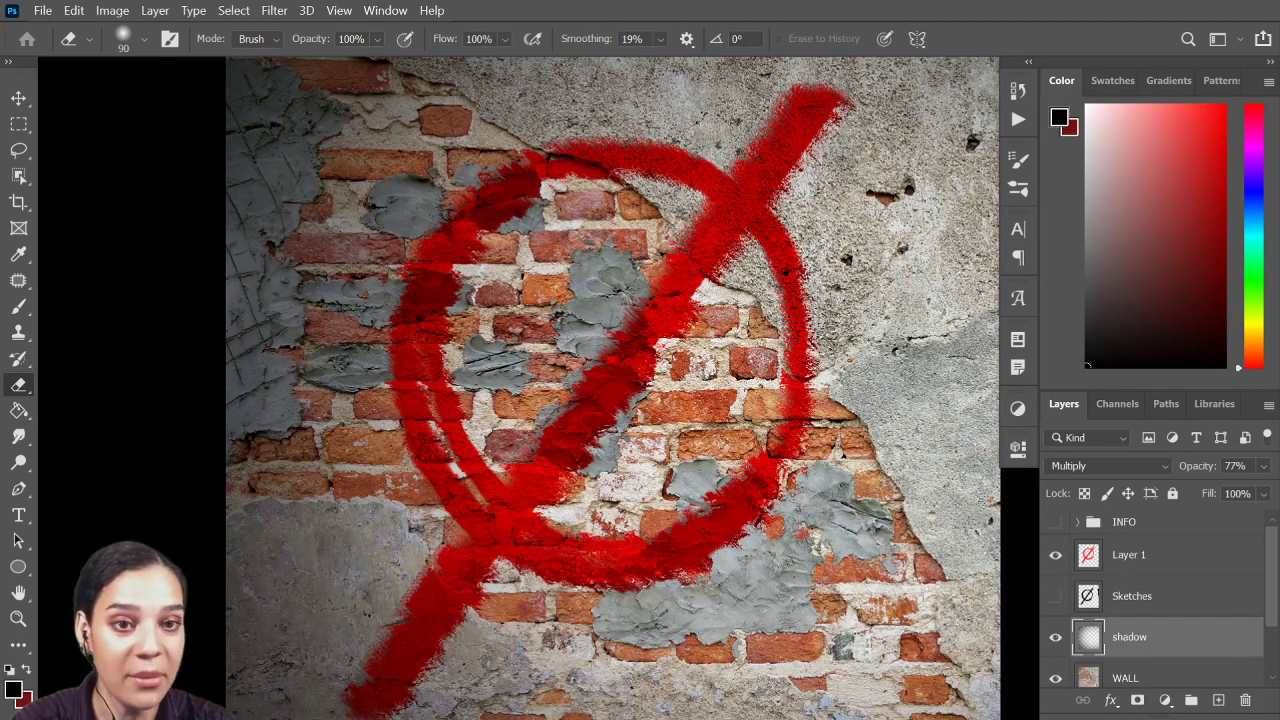
key(bracketleft)
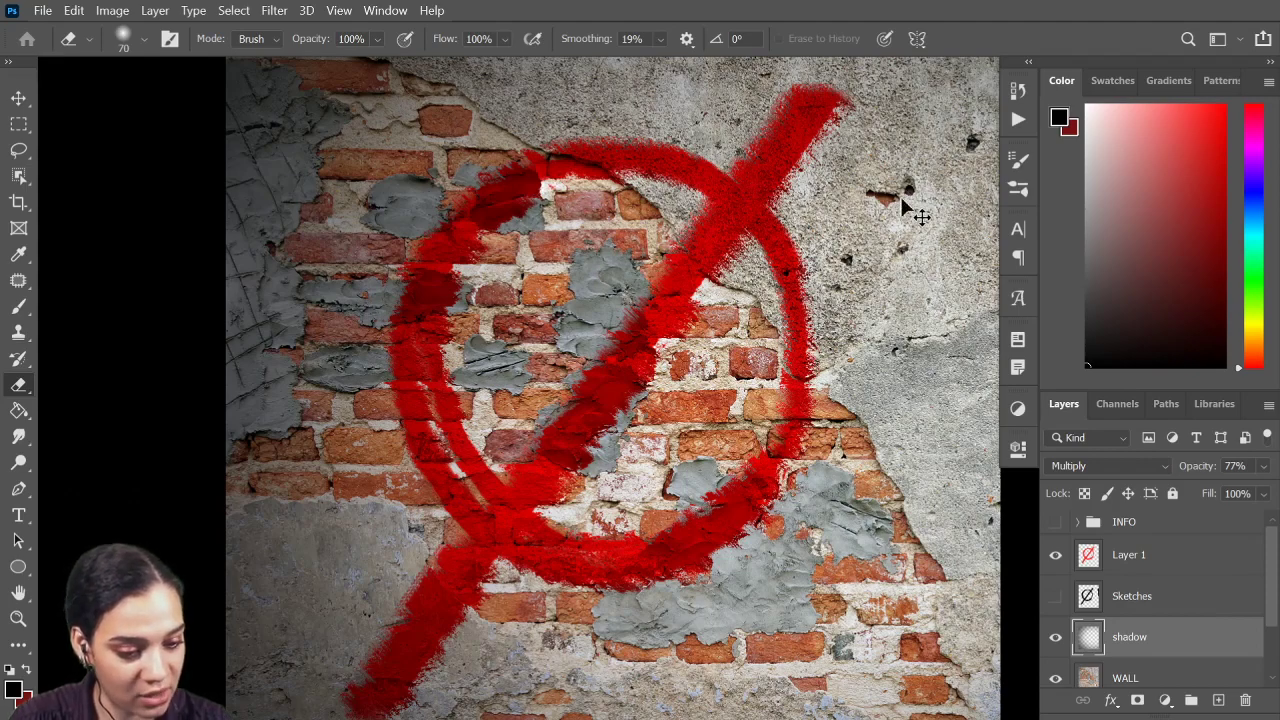
Step: Select Layer 1 and thin the circle's upper arc and the diagonal slash inside it by erasing their rough edges
click(1158, 558)
mouse_move(620, 180)
mouse_down()
mouse_move(585, 175)
mouse_move(530, 205)
mouse_move(560, 178)
mouse_move(683, 172)
mouse_move(600, 172)
mouse_move(646, 176)
mouse_move(638, 145)
mouse_move(590, 140)
mouse_move(505, 175)
mouse_move(600, 145)
mouse_up()
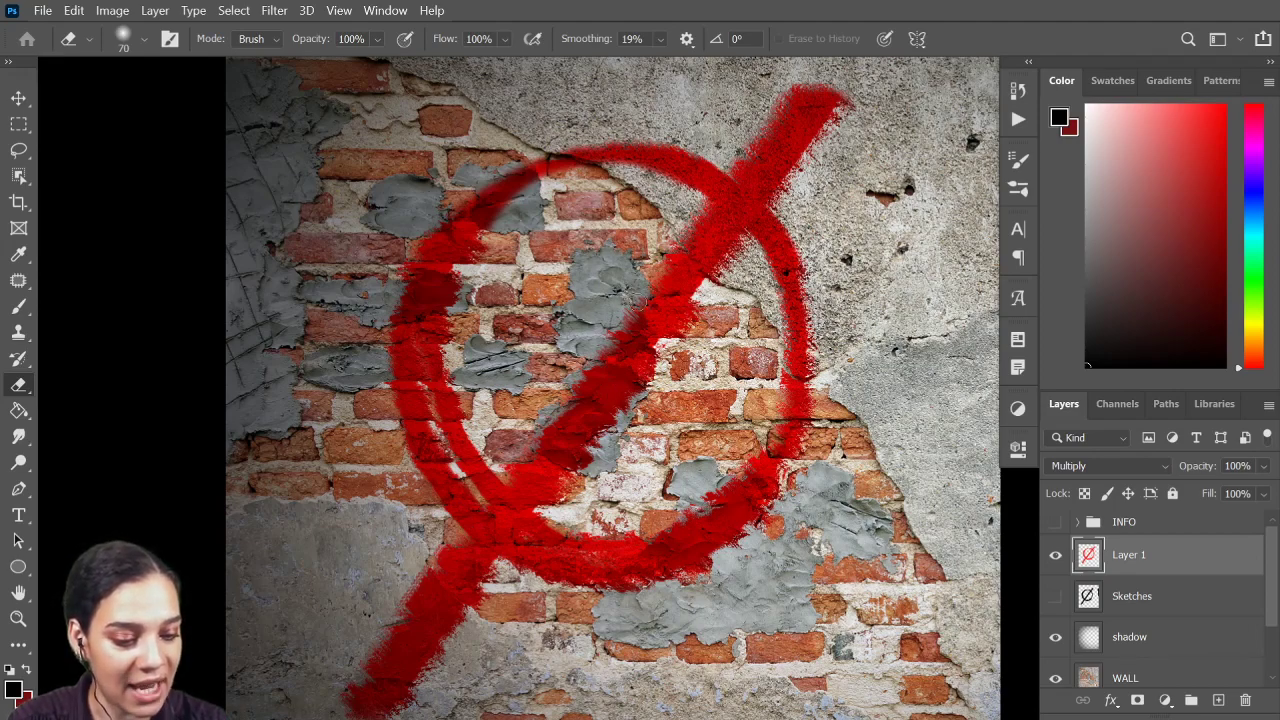
drag(660, 282, 565, 405)
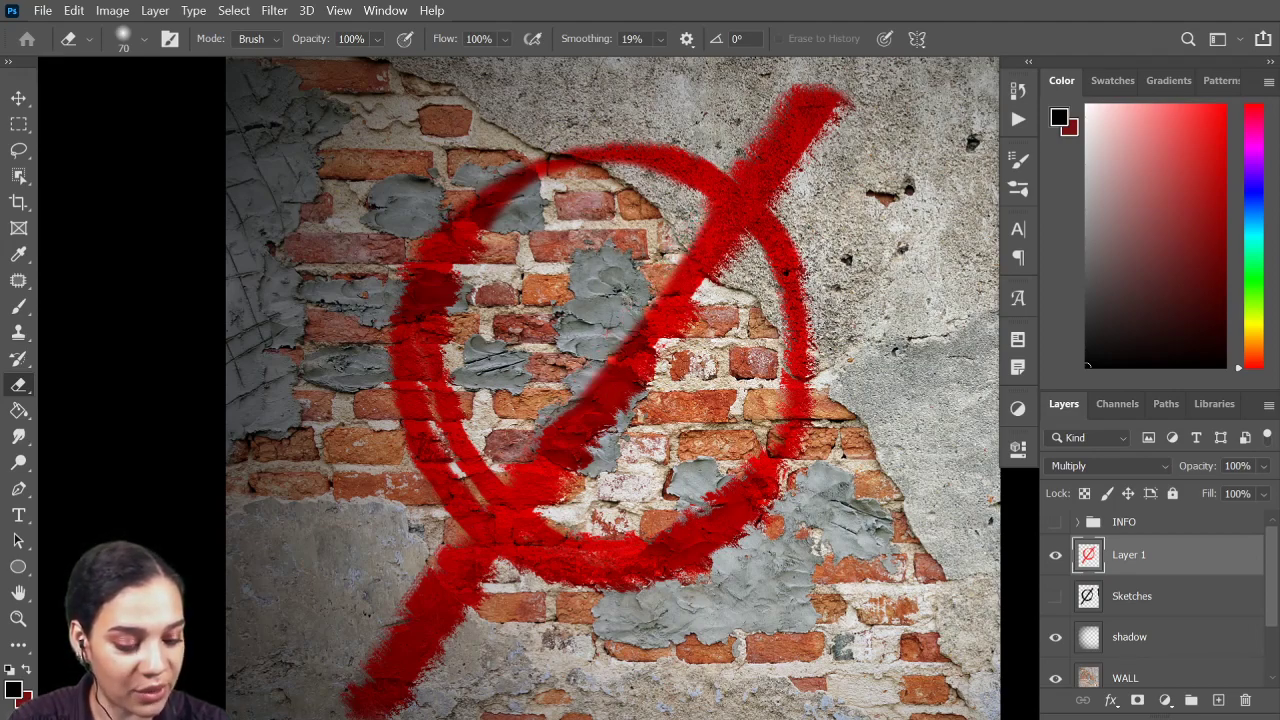
scroll(680, 468, up, 1)
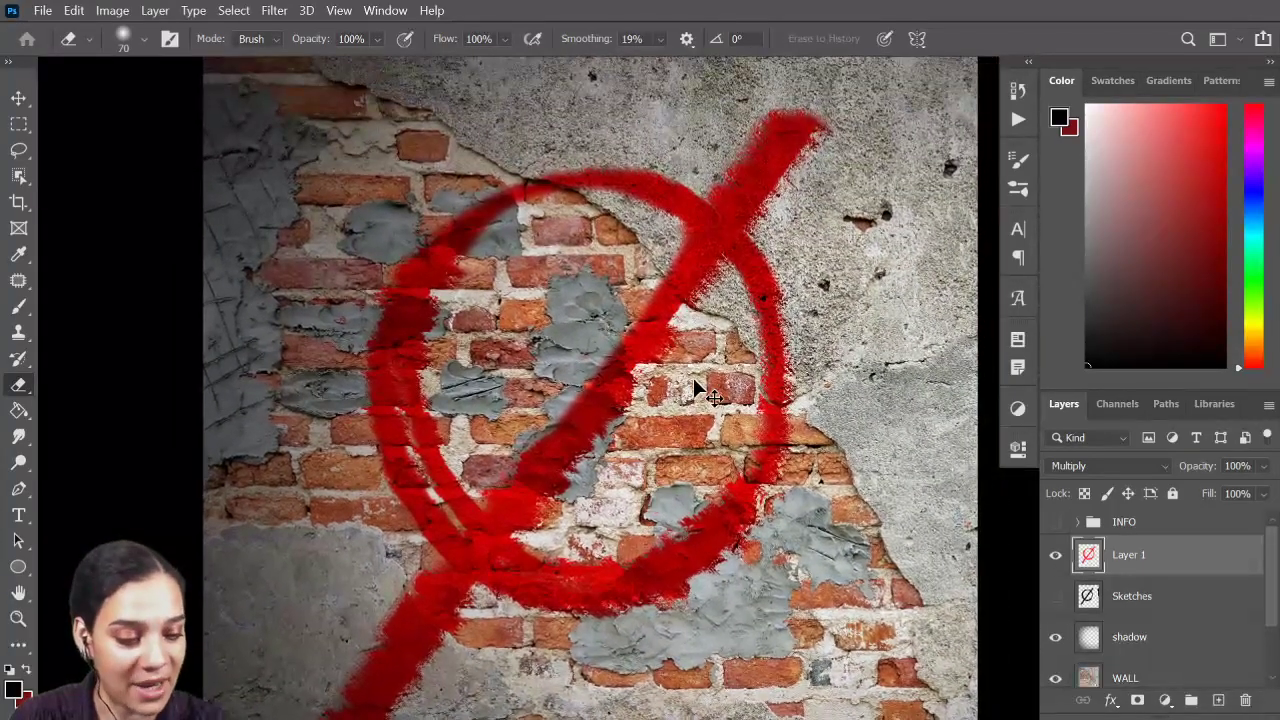
drag(655, 282, 540, 438)
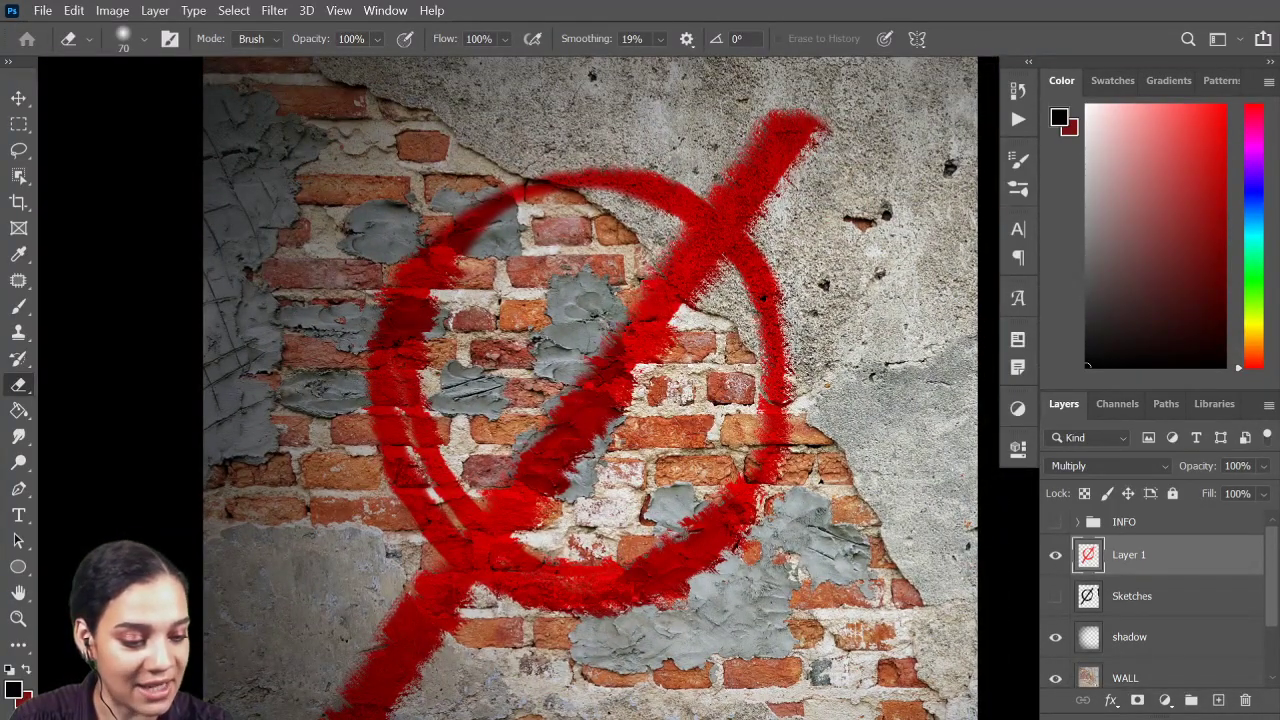
drag(720, 266, 580, 458)
drag(681, 324, 552, 494)
drag(653, 366, 530, 525)
mouse_move(590, 422)
mouse_down()
mouse_move(528, 528)
mouse_move(530, 495)
mouse_up()
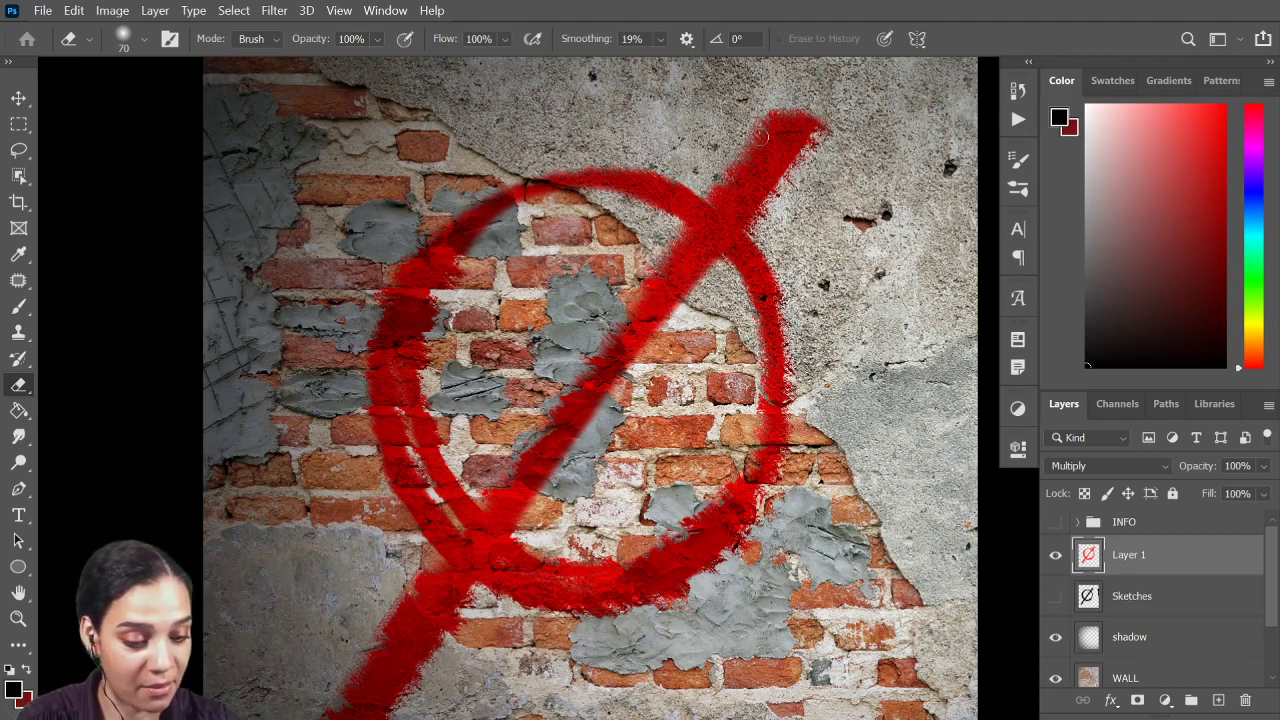
drag(677, 235, 491, 489)
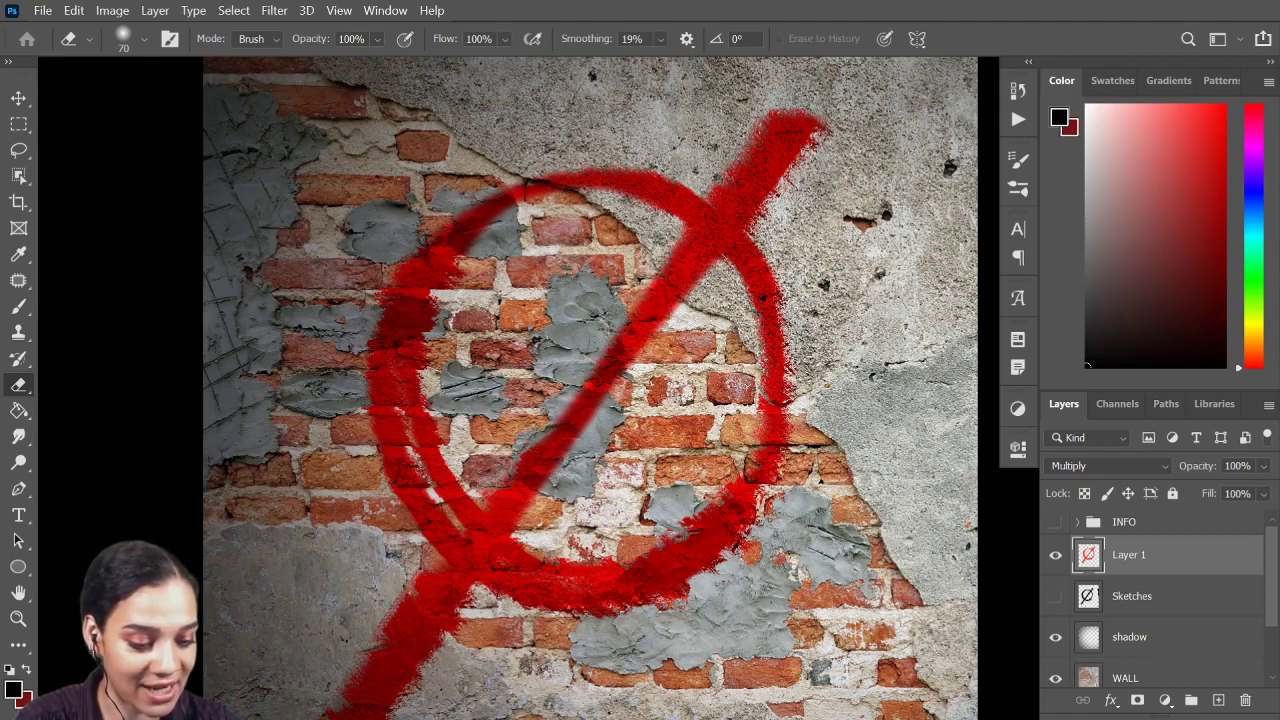
Step: Thin the circle's bottom arc by erasing along its outer and inner edges
scroll(600, 390, down, 3)
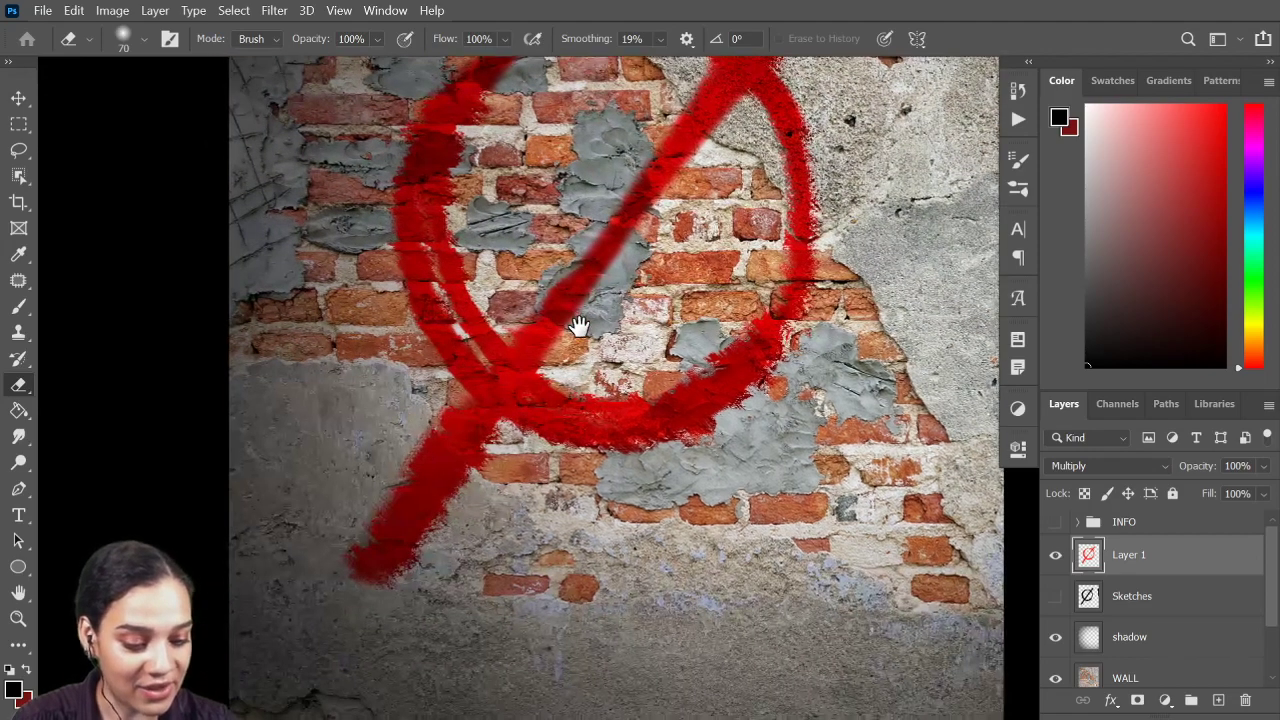
drag(527, 430, 778, 442)
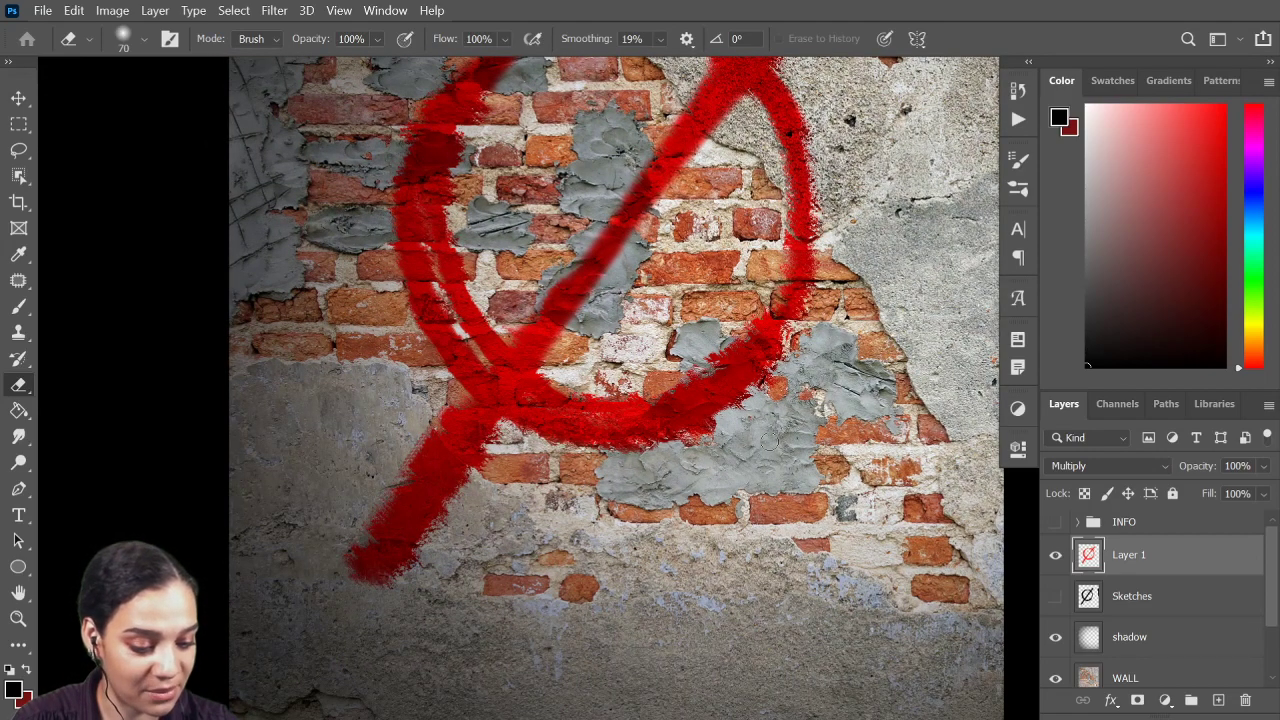
mouse_move(530, 440)
mouse_down()
mouse_move(705, 440)
mouse_move(614, 436)
mouse_up()
drag(570, 395, 655, 398)
mouse_move(552, 386)
mouse_down()
mouse_move(608, 384)
mouse_move(558, 392)
mouse_move(594, 403)
mouse_move(560, 407)
mouse_move(645, 398)
mouse_up()
scroll(650, 395, up, 5)
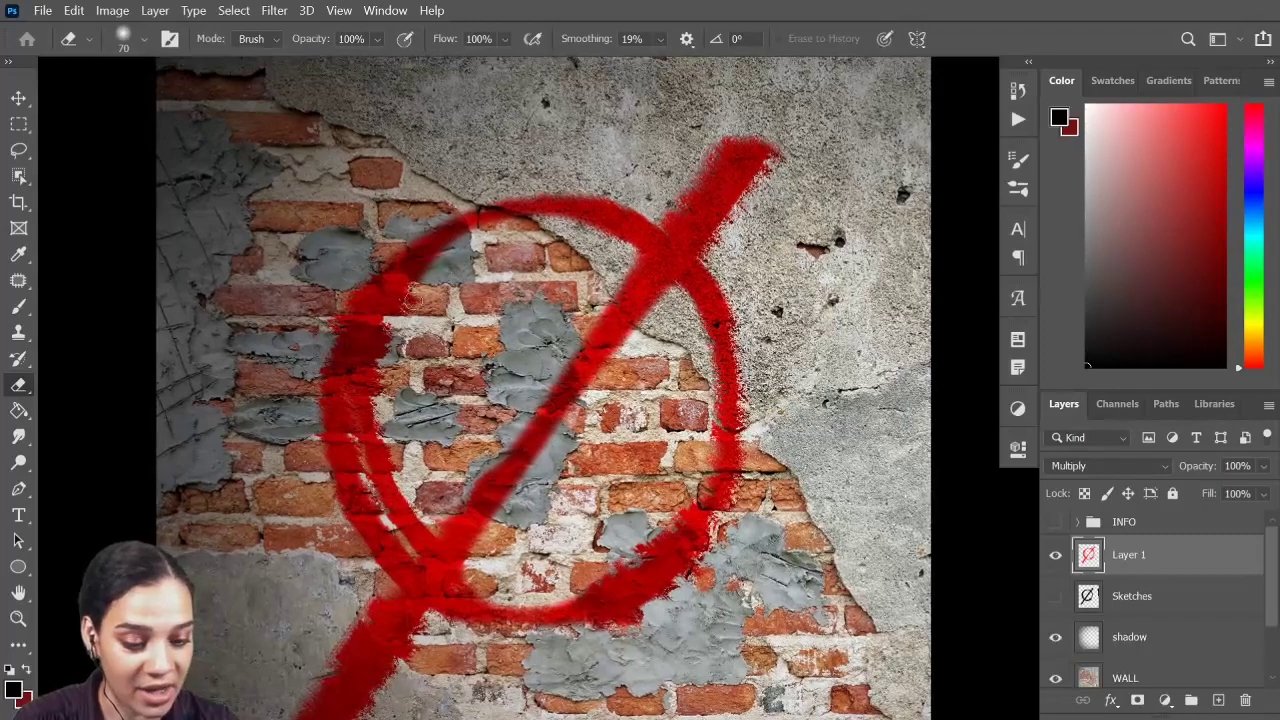
Step: Erase along the slash's lower half down to its crossing with the circle, enlarging the eraser to 90 px for the crossing
scroll(670, 380, down, 1)
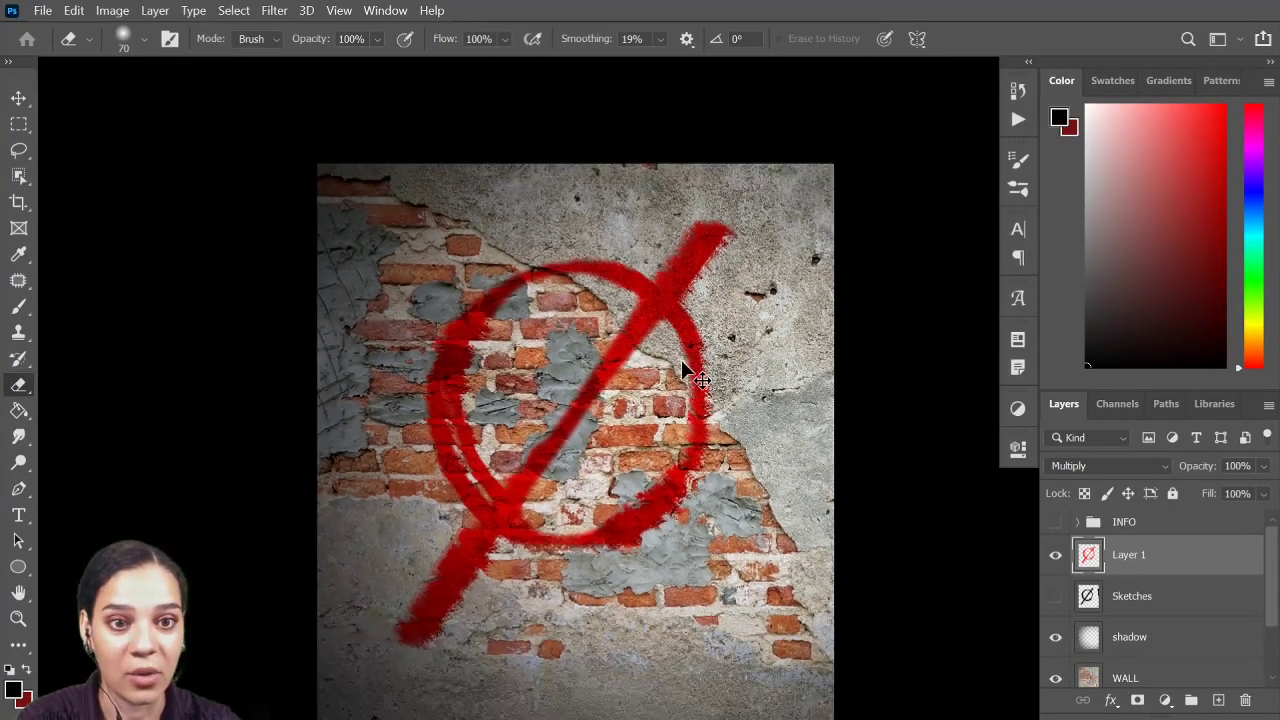
scroll(650, 385, up, 1)
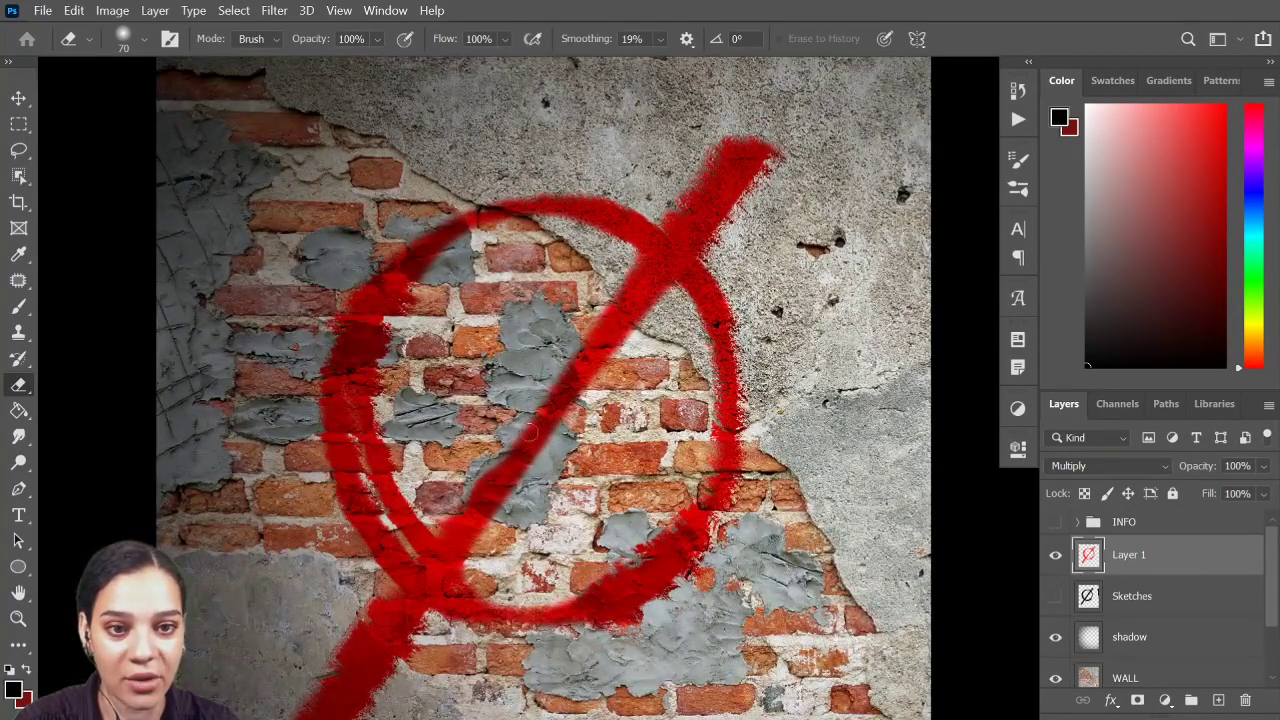
drag(495, 506, 630, 360)
drag(513, 446, 410, 590)
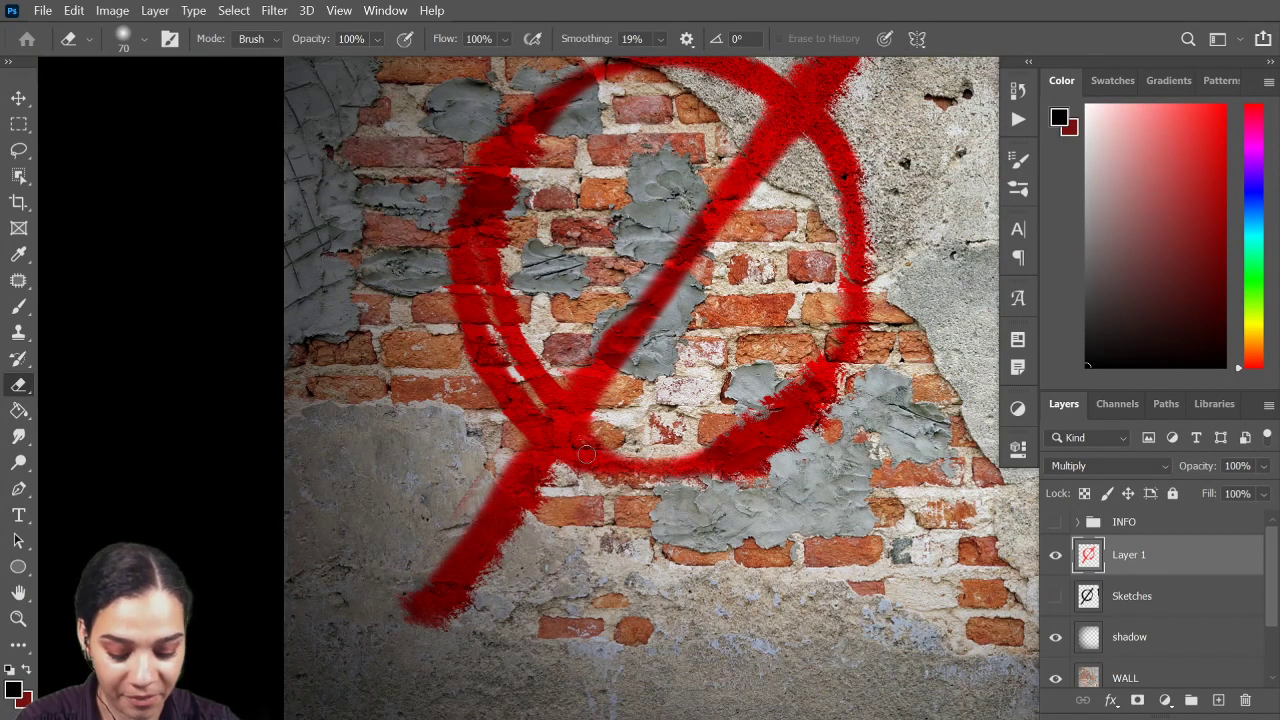
key(bracketright)
key(bracketright)
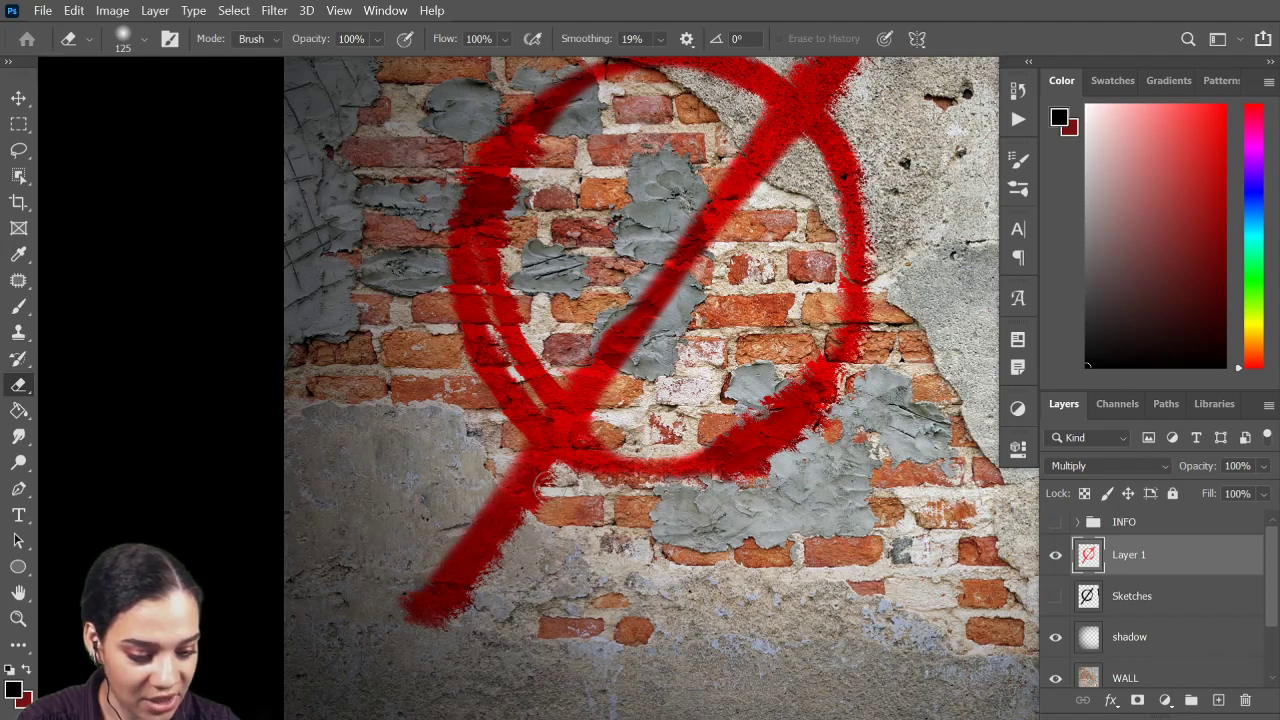
key(bracketleft)
key(bracketleft)
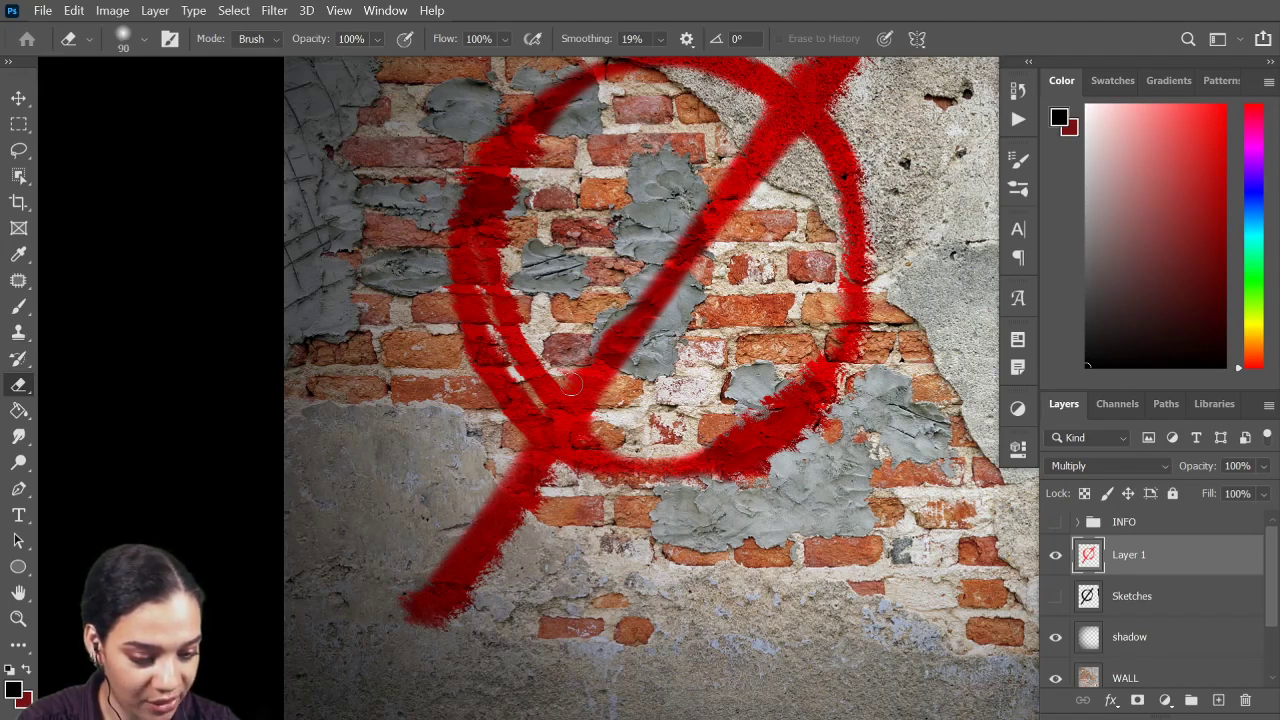
drag(575, 381, 614, 325)
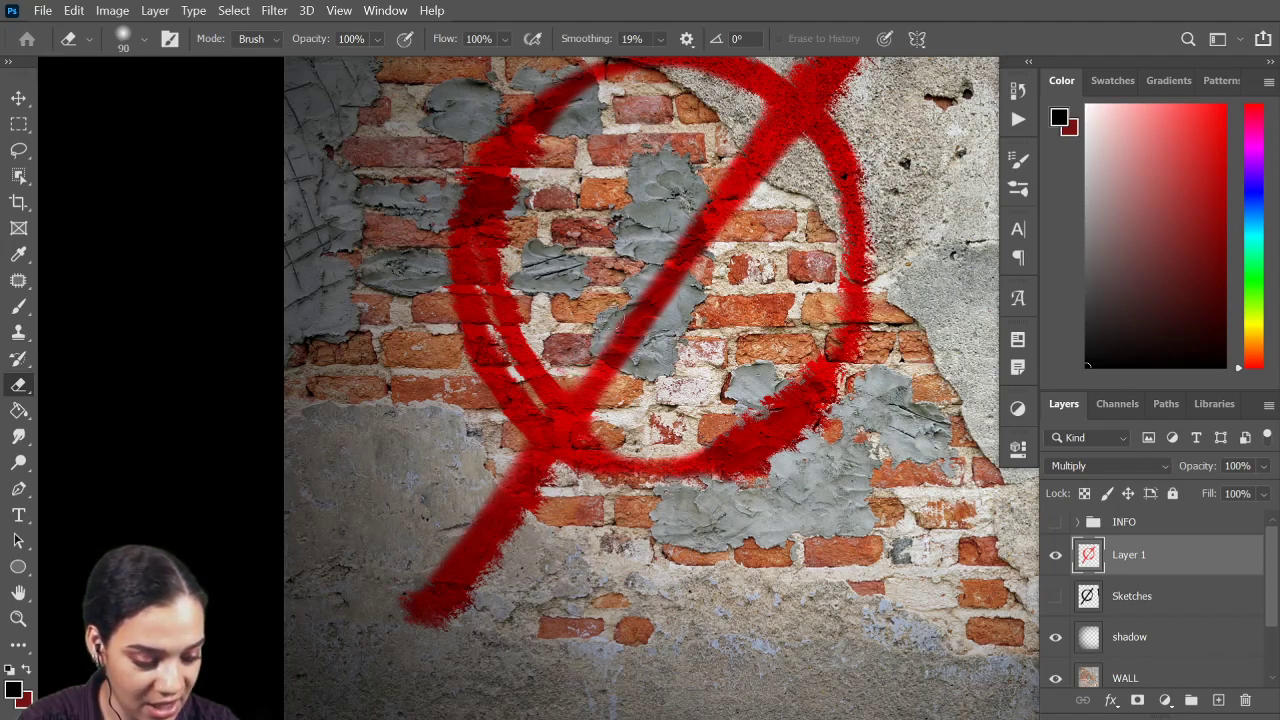
Step: Thin the slash's tail below the circle with the eraser, undoing the first strokes and erasing its sides again
drag(558, 472, 460, 605)
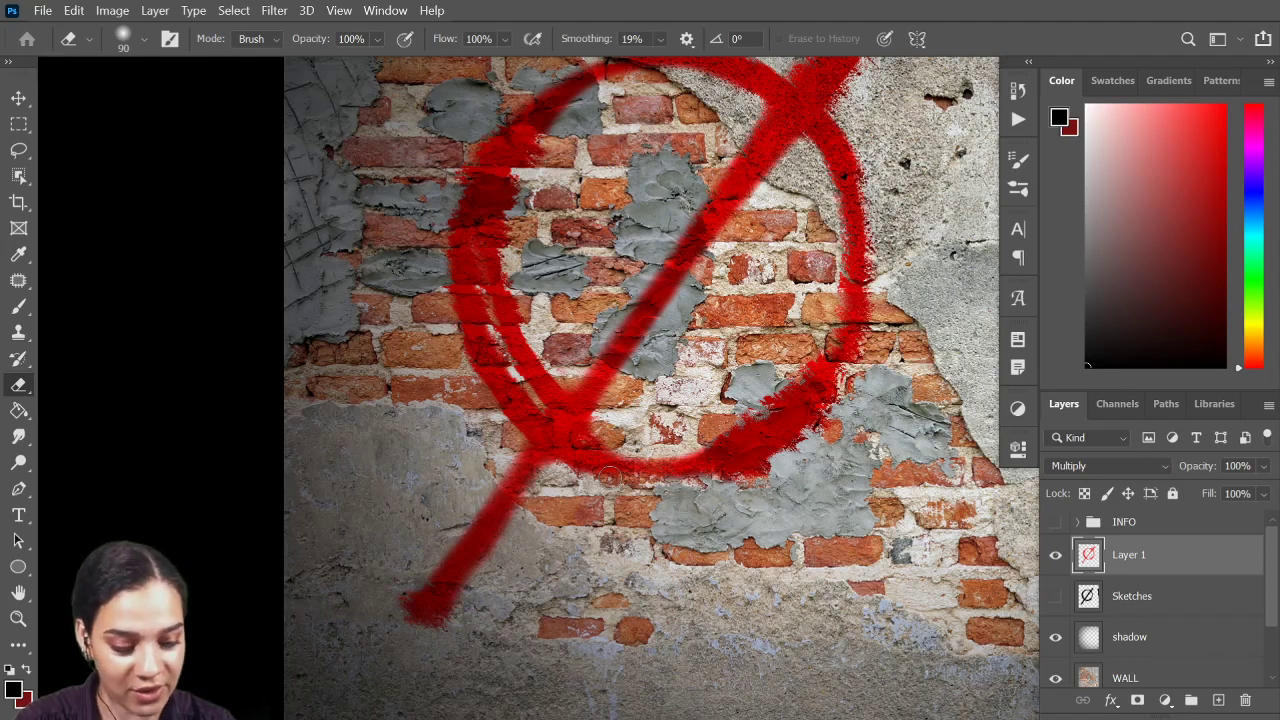
drag(520, 450, 430, 563)
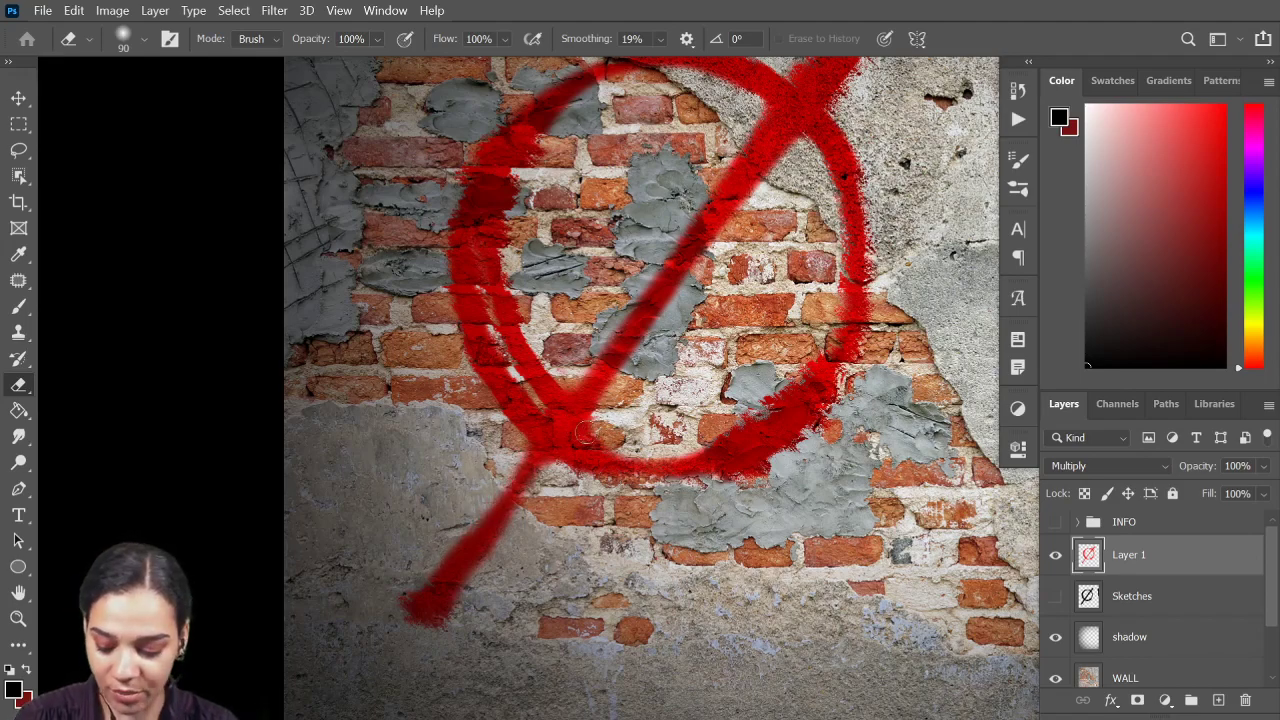
key(b)
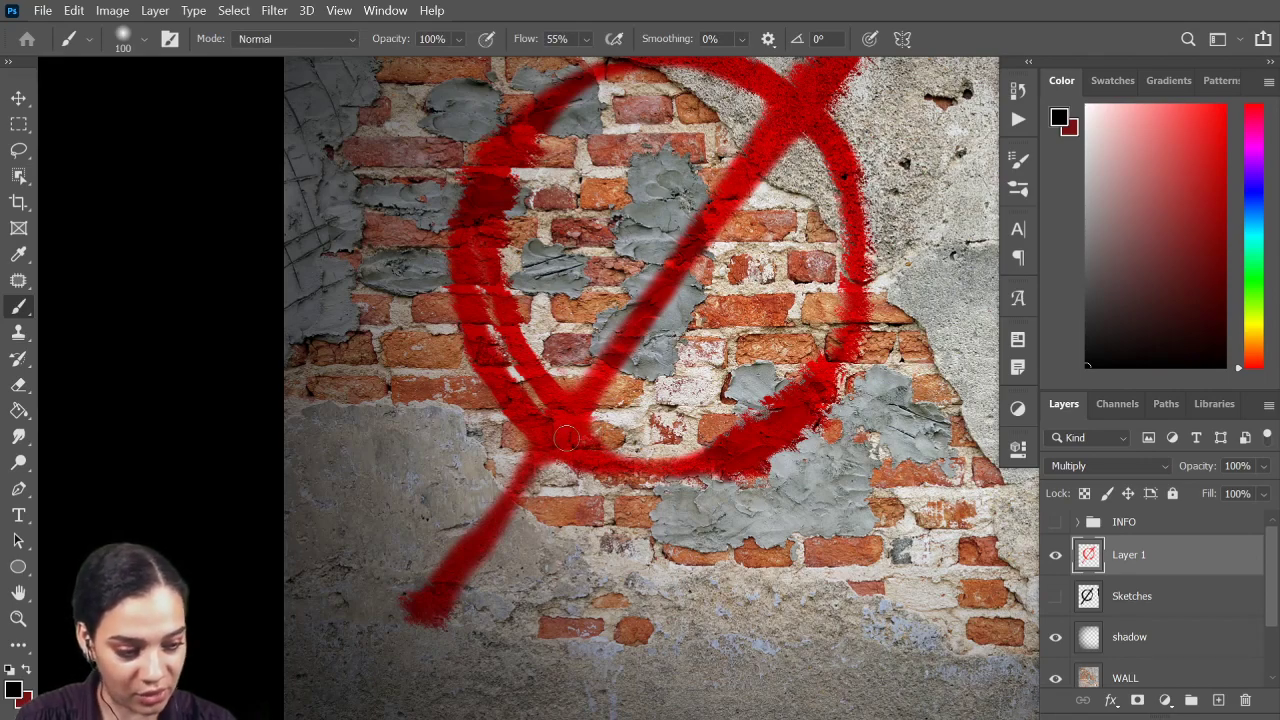
key(p)
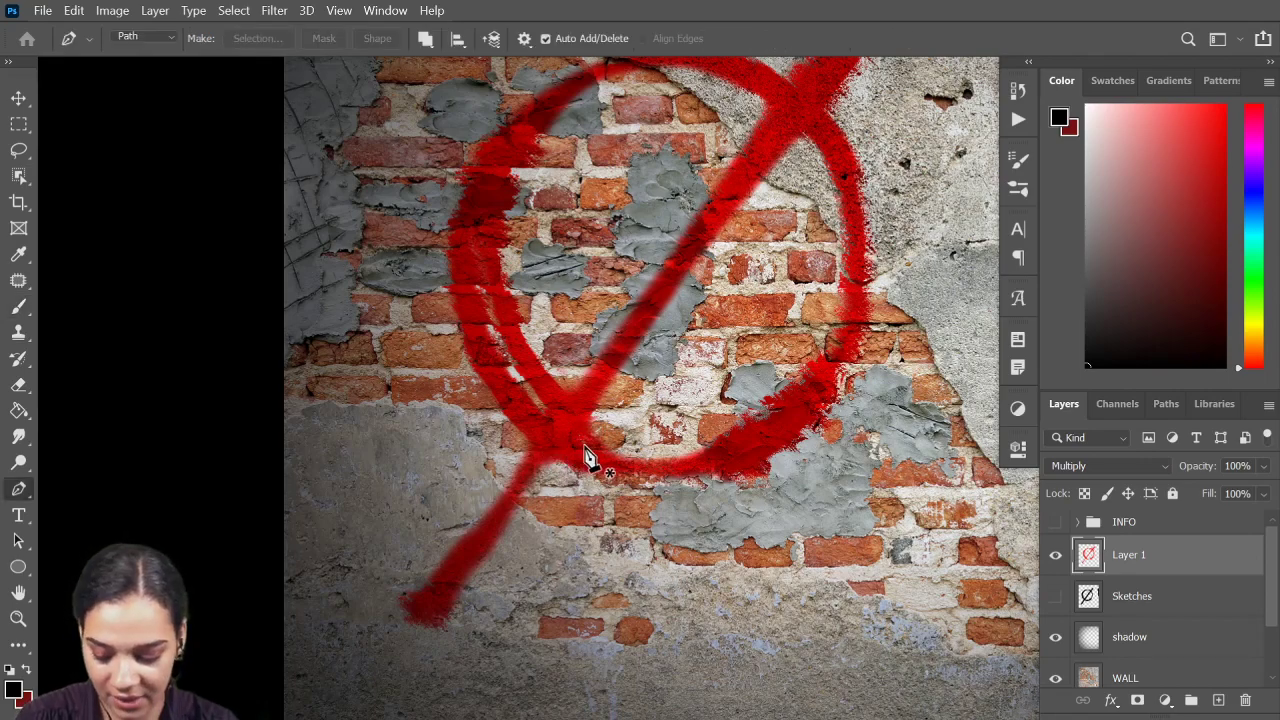
key(b)
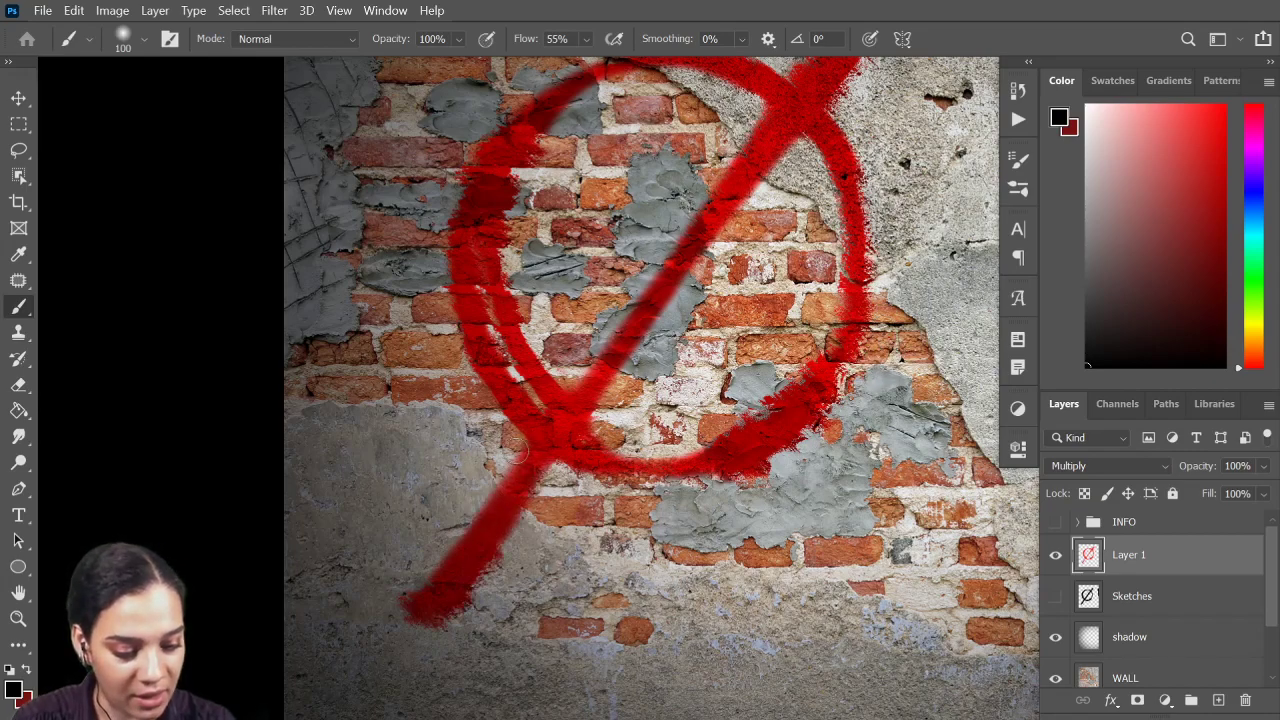
key(e)
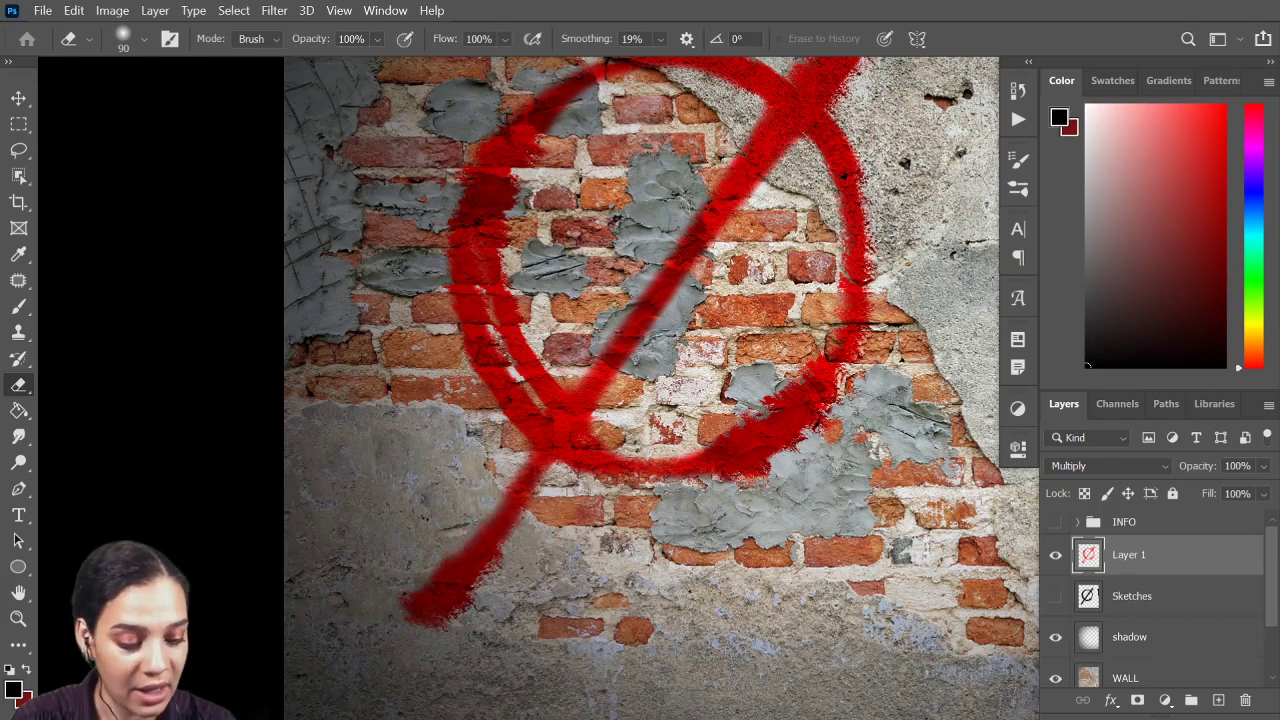
key(ctrl+0)
key(ctrl+plus)
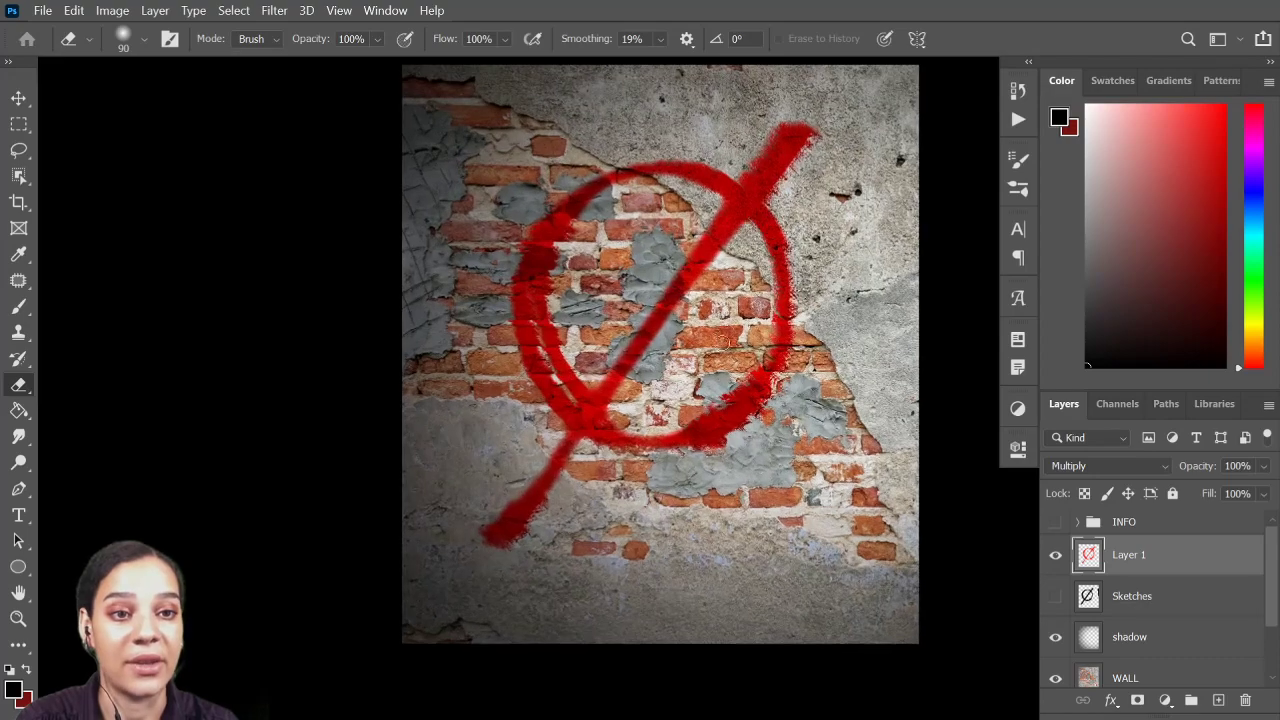
Step: Choose the Noise - Soft Round brush from the Noise_Brush_Val set and enlarge it to 400 px
right_click(713, 338)
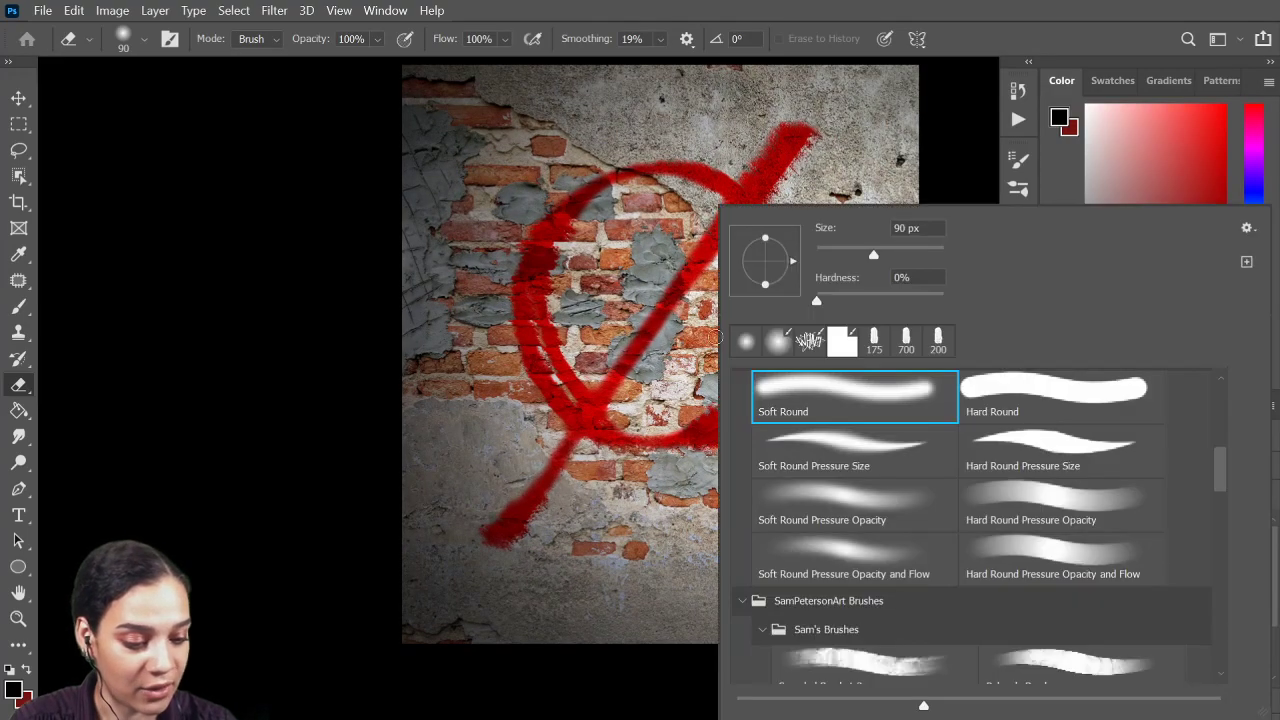
drag(1214, 464, 1238, 654)
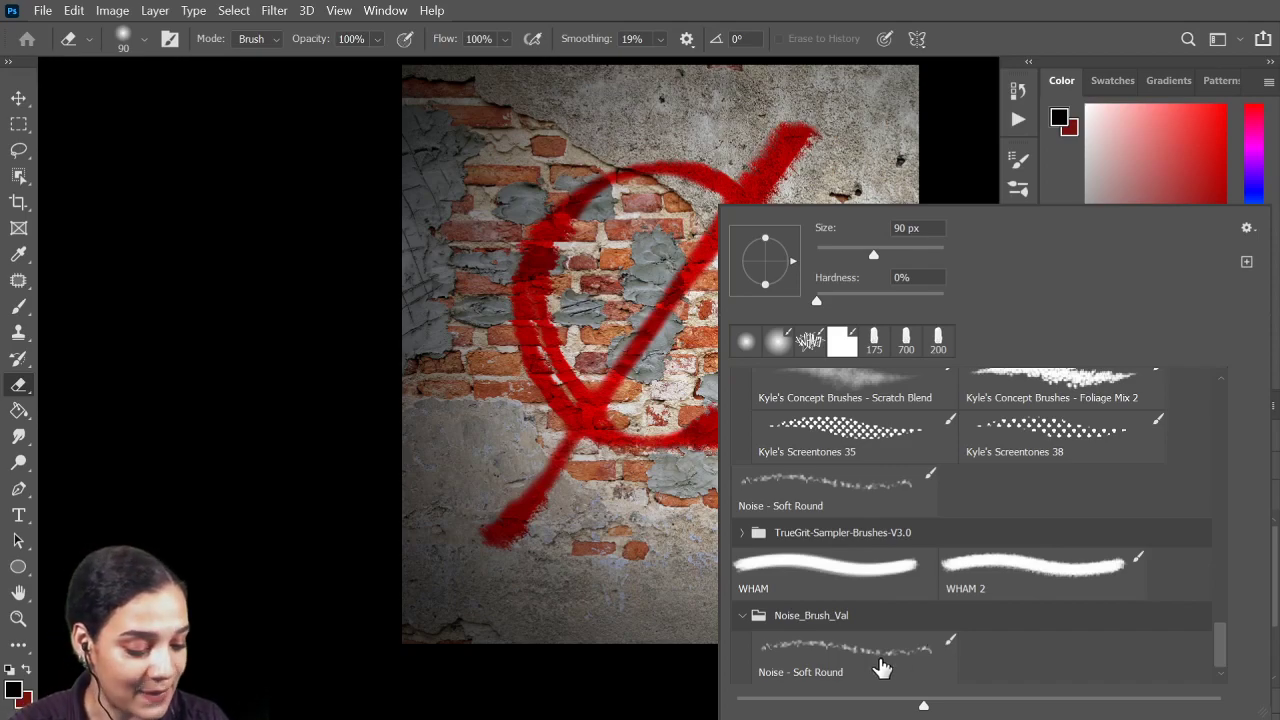
click(886, 666)
click(296, 430)
key(bracketright)
key(bracketright)
key(bracketright)
key(bracketright)
key(bracketright)
key(bracketright)
key(bracketright)
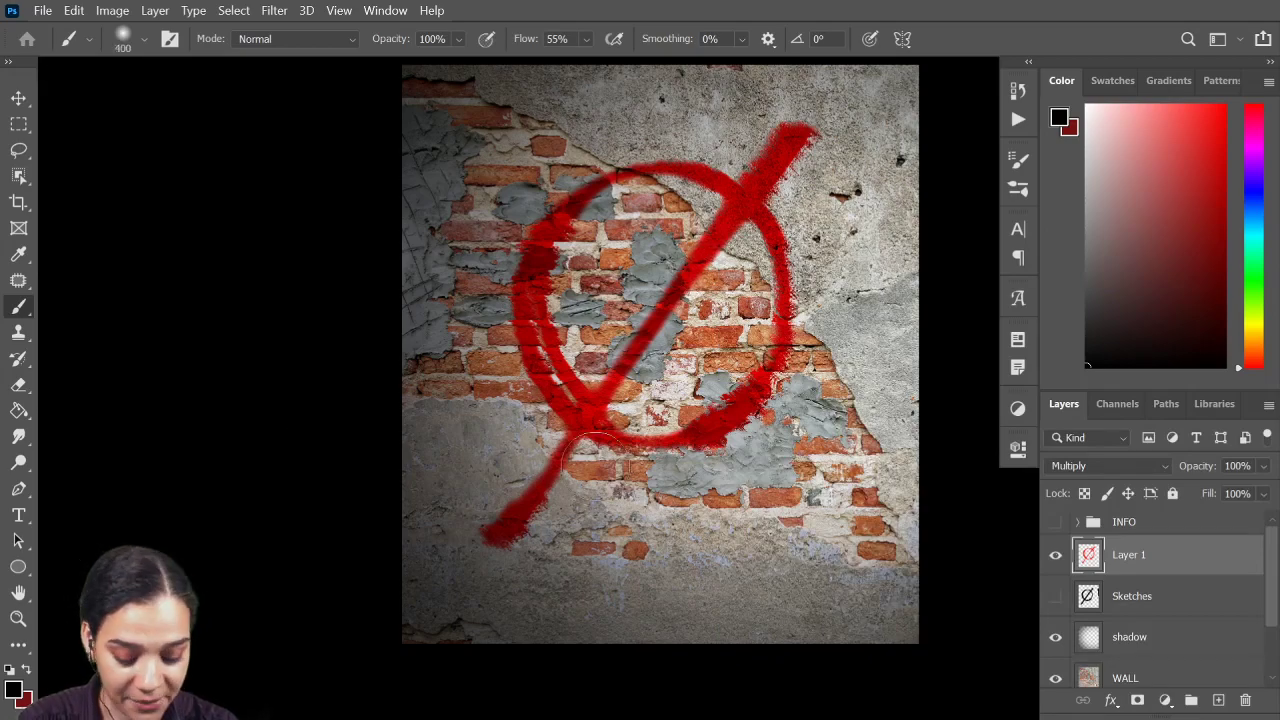
Step: Sample the symbol's red as the painting color and spray grainy texture over the slash's upper and lower ends
key(ctrl+minus)
key(ctrl+equal)
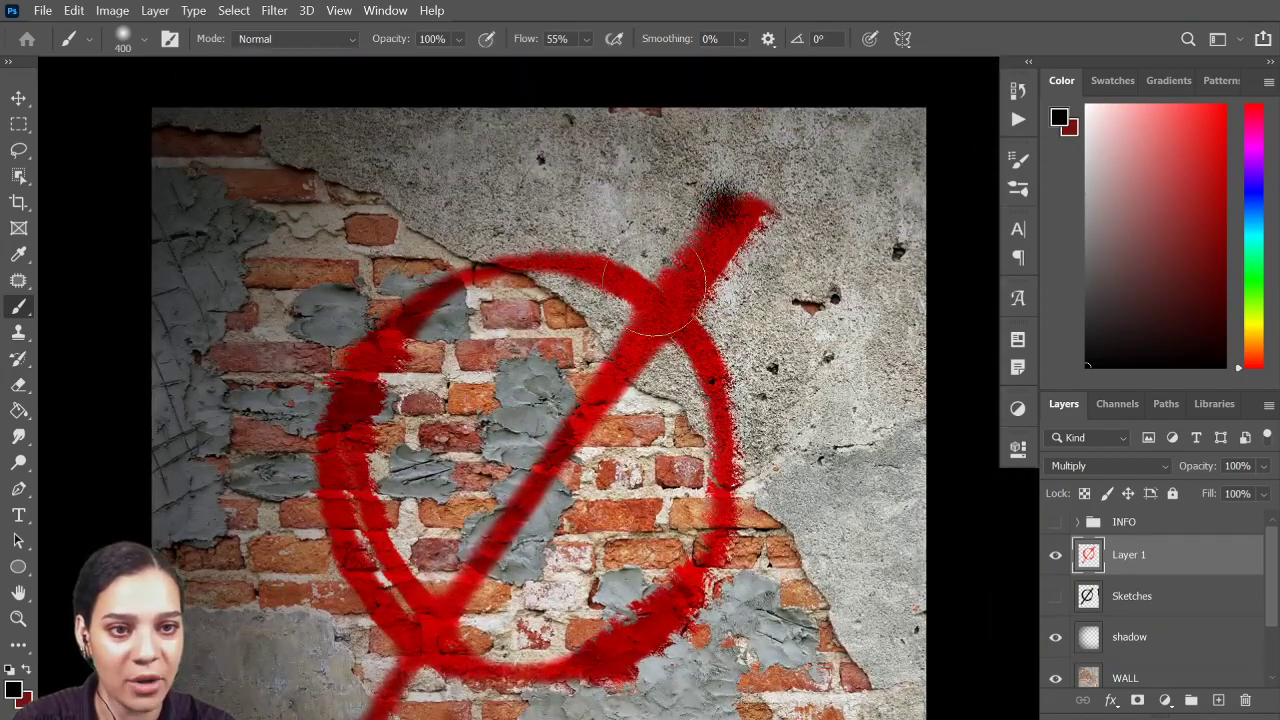
alt+click(730, 244)
mouse_move(735, 237)
mouse_down()
mouse_move(724, 195)
mouse_move(690, 222)
mouse_move(700, 212)
mouse_up()
key(bracketright)
key(bracketright)
key(bracketright)
drag(696, 330, 778, 186)
mouse_move(400, 643)
mouse_down()
mouse_move(462, 620)
mouse_move(375, 662)
mouse_move(430, 600)
mouse_up()
key(bracketleft)
key(bracketleft)
drag(765, 165, 740, 200)
Step: Set the noise brush to 600 px and spray red grain along the left side of the circle
key(bracketleft)
key(bracketleft)
key(bracketleft)
key(bracketleft)
key(bracketleft)
key(bracketleft)
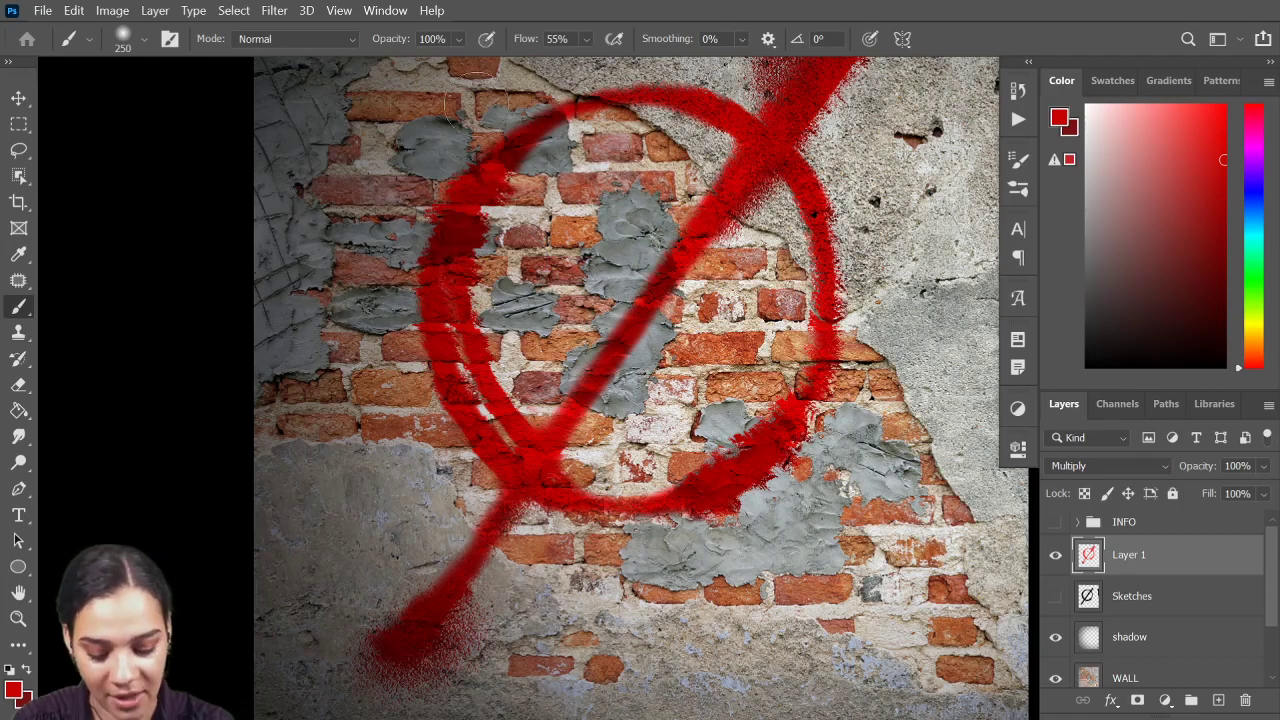
key(bracketright)
key(bracketright)
key(bracketright)
key(bracketright)
mouse_move(460, 195)
mouse_down()
mouse_move(460, 260)
mouse_move(500, 410)
mouse_up()
Step: Spray red grain over the lower-right arc of the circle with the noise brush
drag(768, 281, 733, 345)
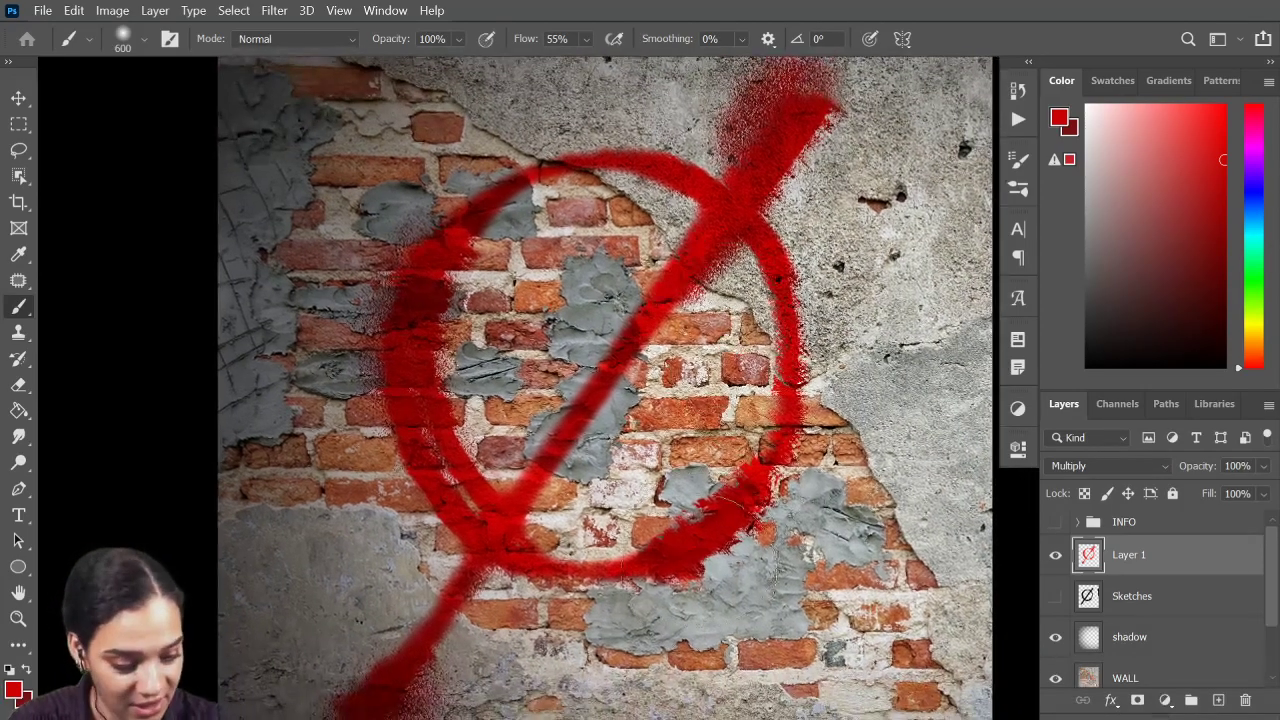
drag(790, 500, 715, 570)
drag(733, 345, 753, 225)
drag(810, 90, 720, 420)
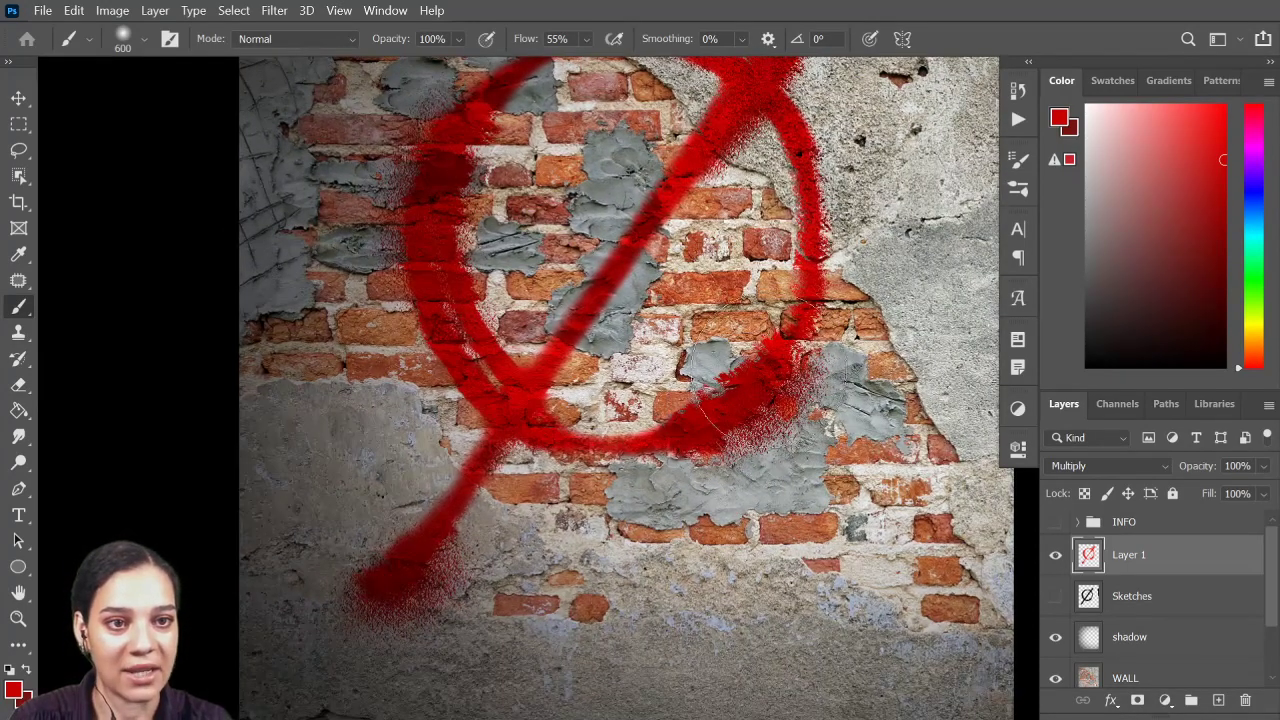
scroll(834, 399, up, 1)
scroll(834, 399, down, 4)
scroll(645, 311, up, 5)
drag(630, 326, 640, 438)
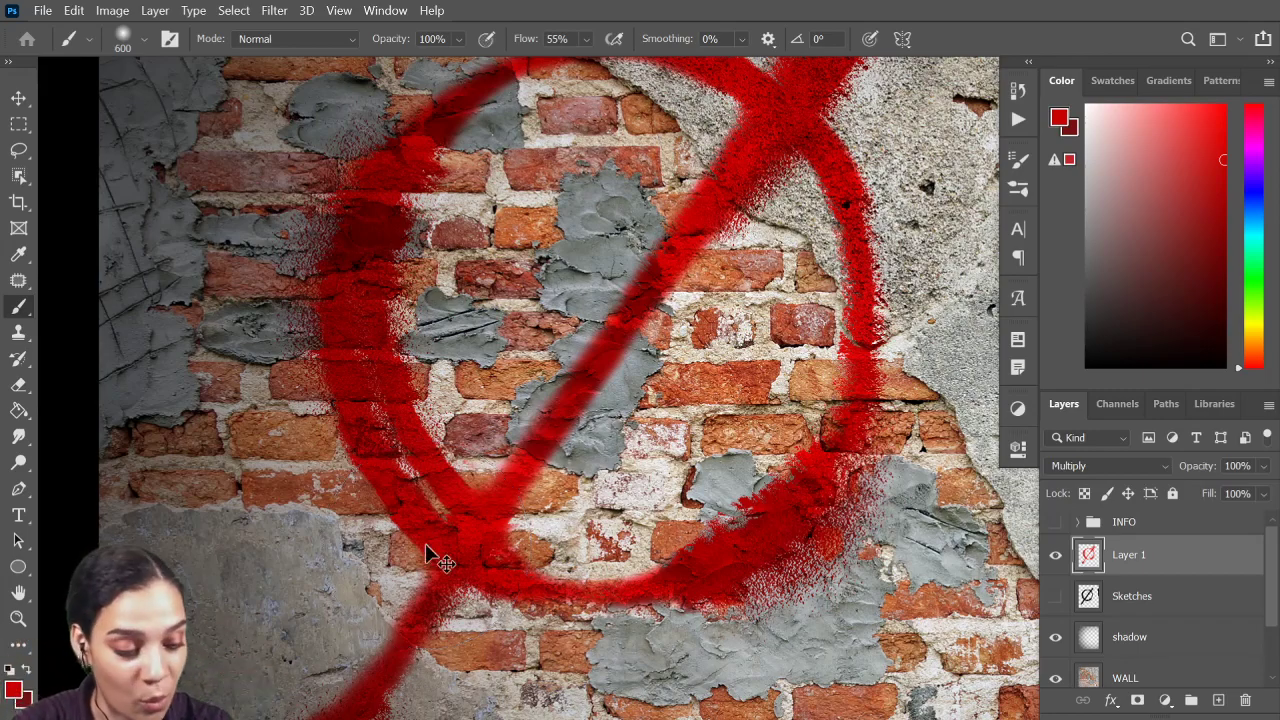
scroll(640, 400, down, 2)
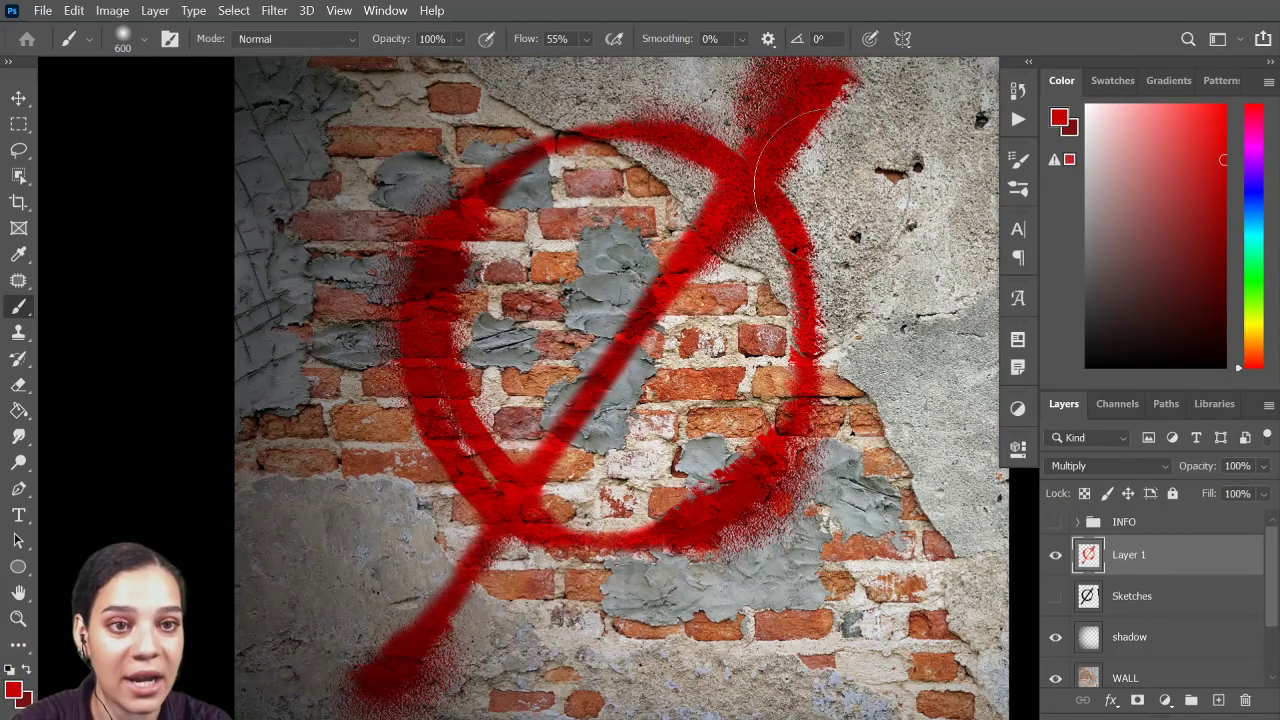
drag(857, 198, 790, 293)
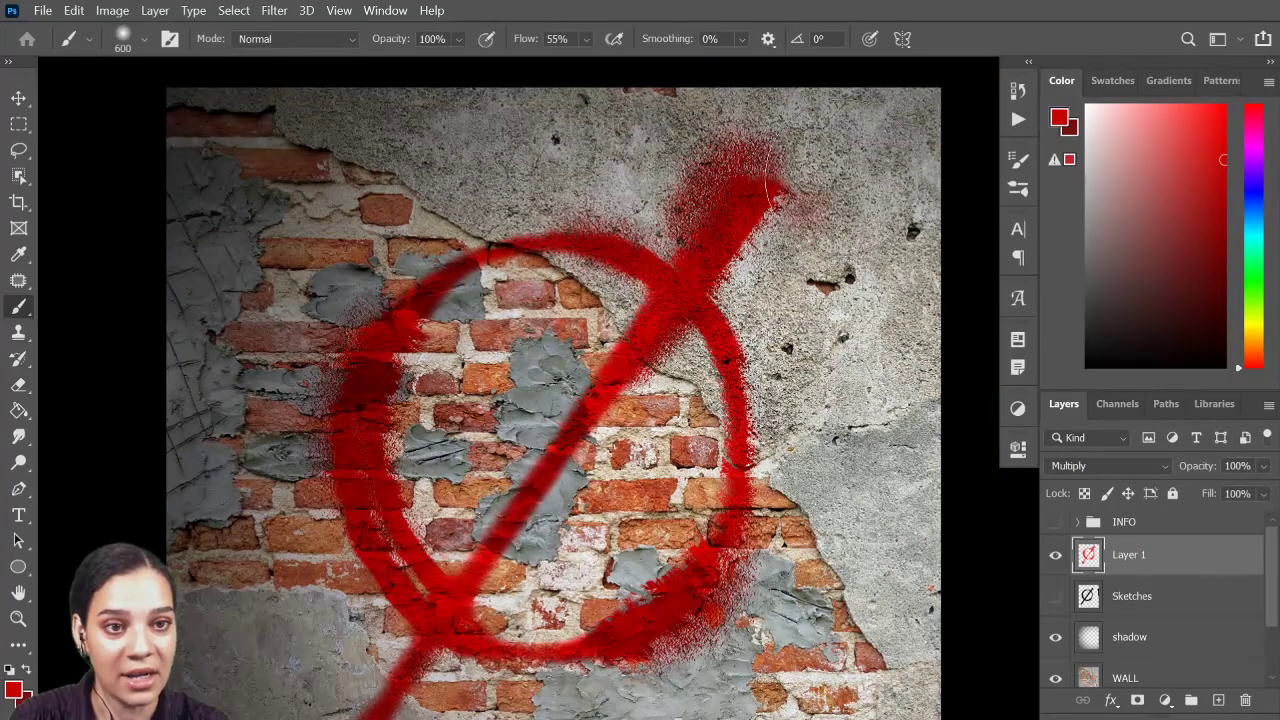
drag(795, 405, 760, 275)
scroll(760, 275, down, 3)
Step: Set the noise brush to 500 px and dab a patch of red grain on the bare wall to the right of the circle
key(bracketleft)
key(bracketleft)
key(bracketleft)
key(bracketright)
key(bracketright)
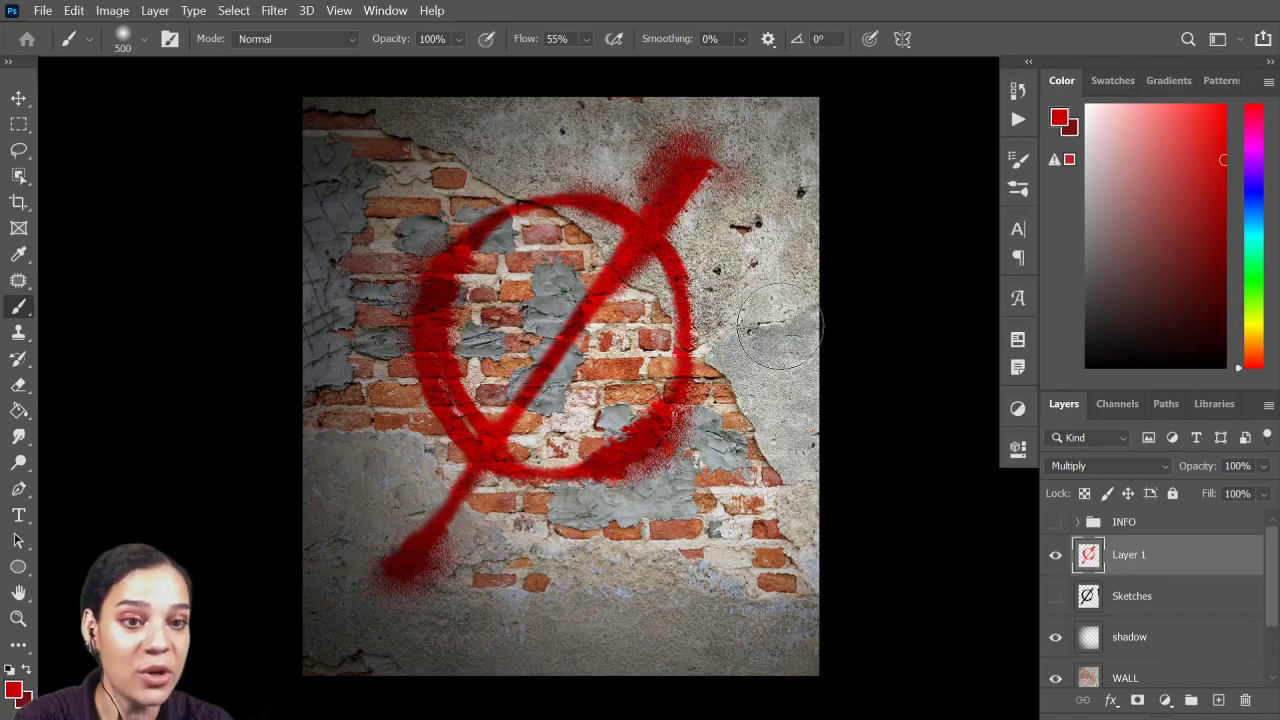
click(760, 340)
click(768, 345)
Step: Reduce the noise brush to 200 px and dab small red splatters on the bricks below the circle and the wall to its lower left
click(615, 563)
key(bracketleft)
key(bracketleft)
key(bracketleft)
key(bracketleft)
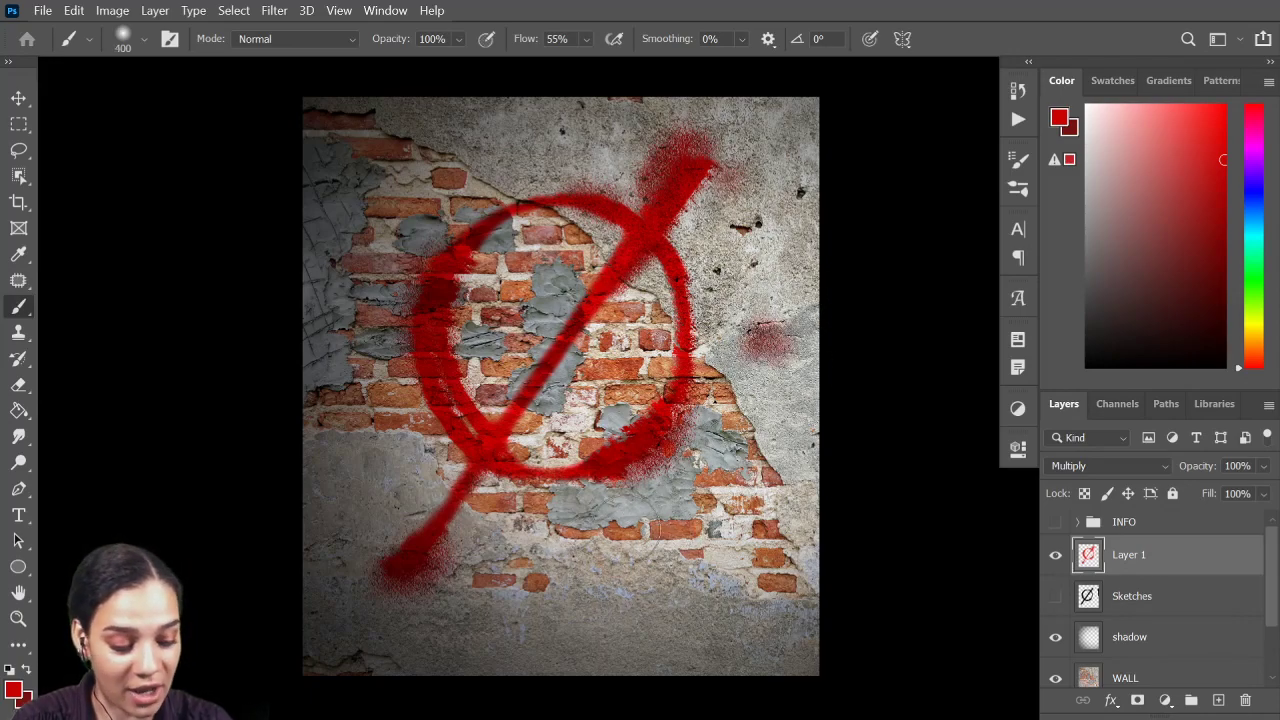
click(622, 524)
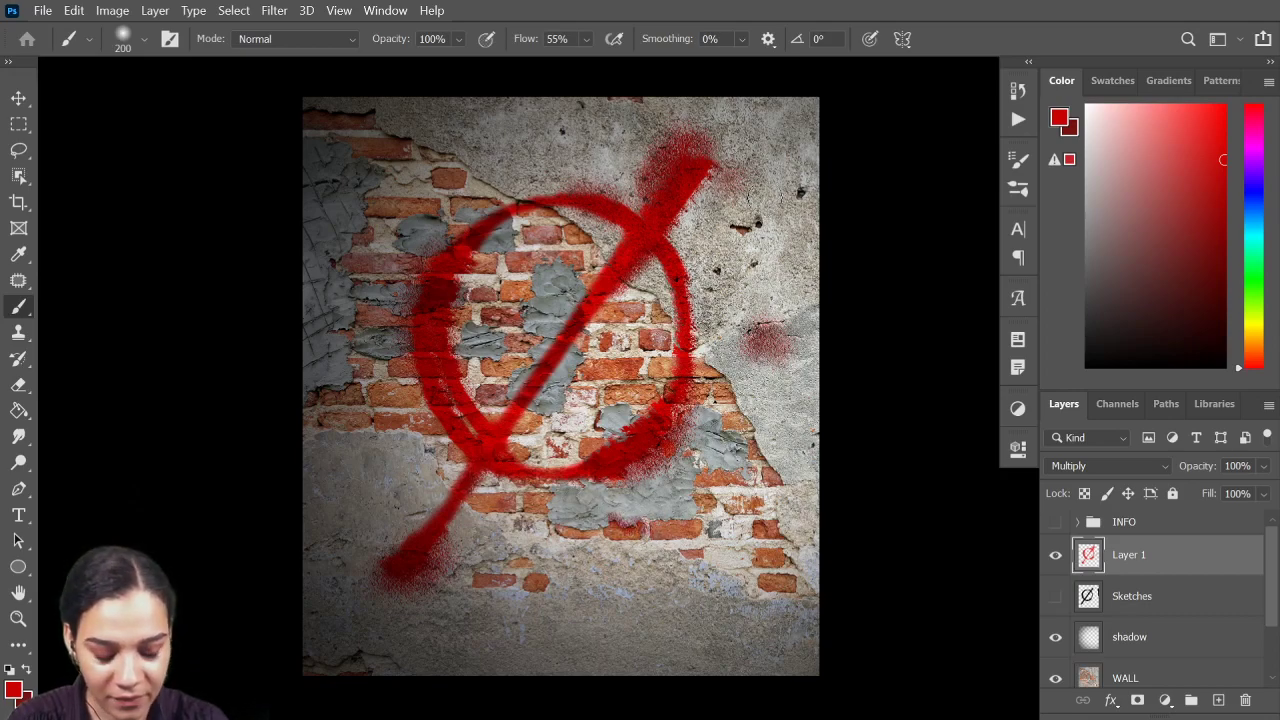
click(360, 437)
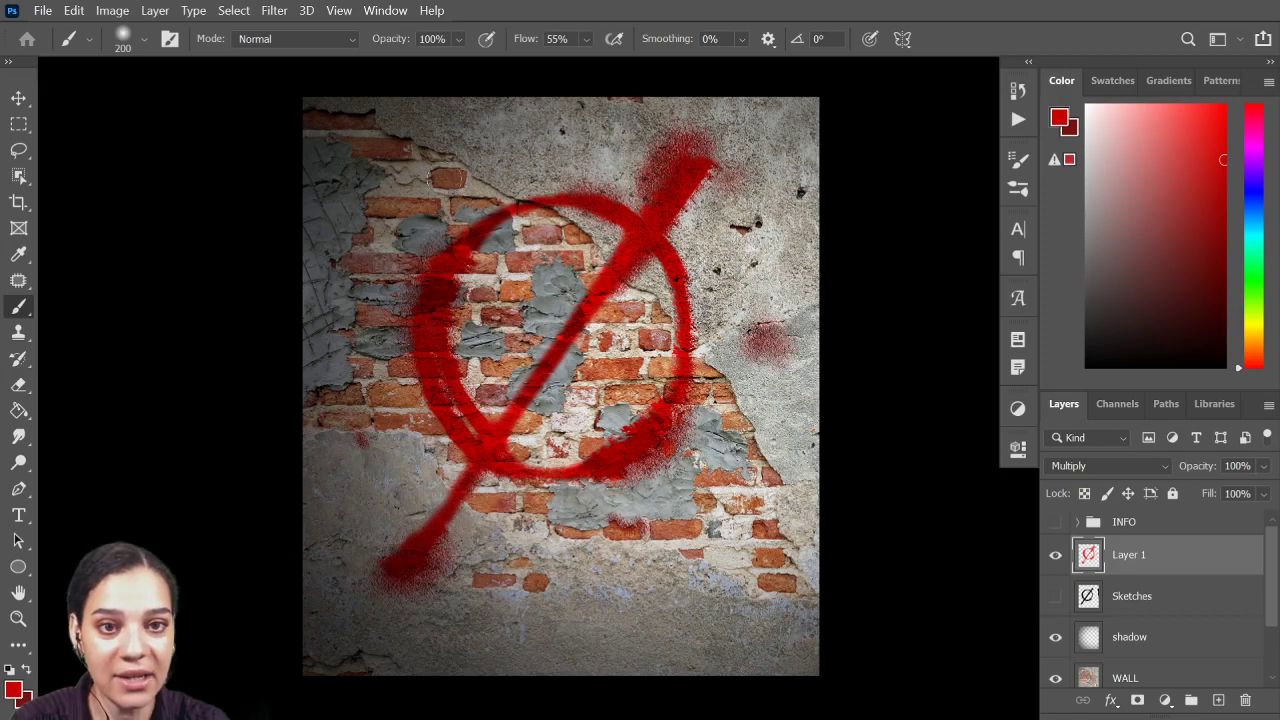
Step: Paint short vertical red drips below the circle's lower-right arc and the slash's lower end with a noise brush of about 60 to 80 px
drag(612, 476, 613, 518)
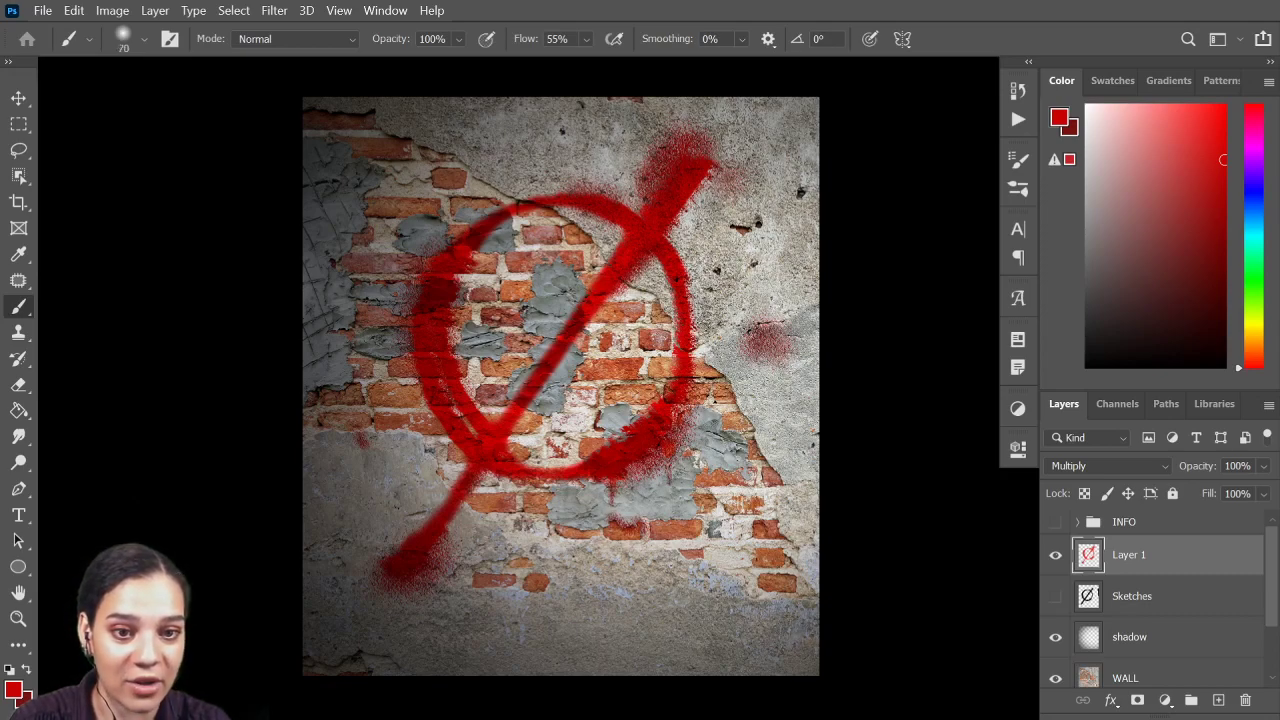
key(bracketleft)
key(bracketleft)
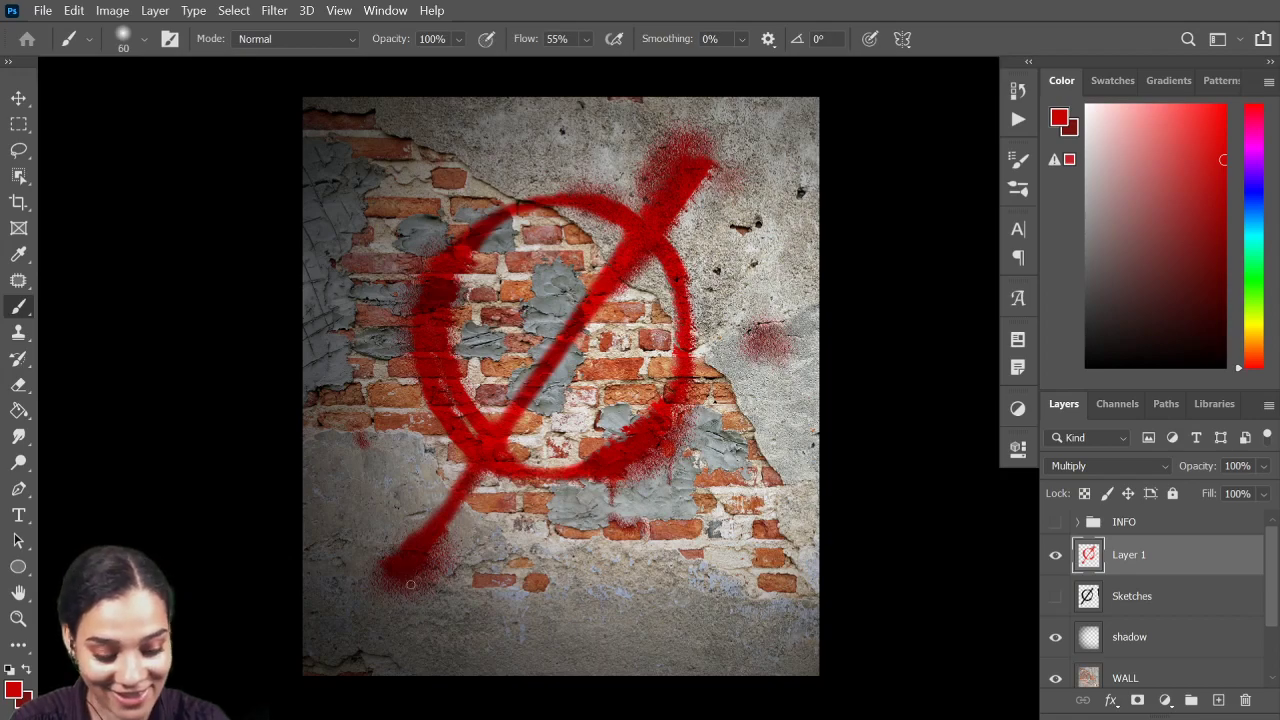
shift+click(407, 572)
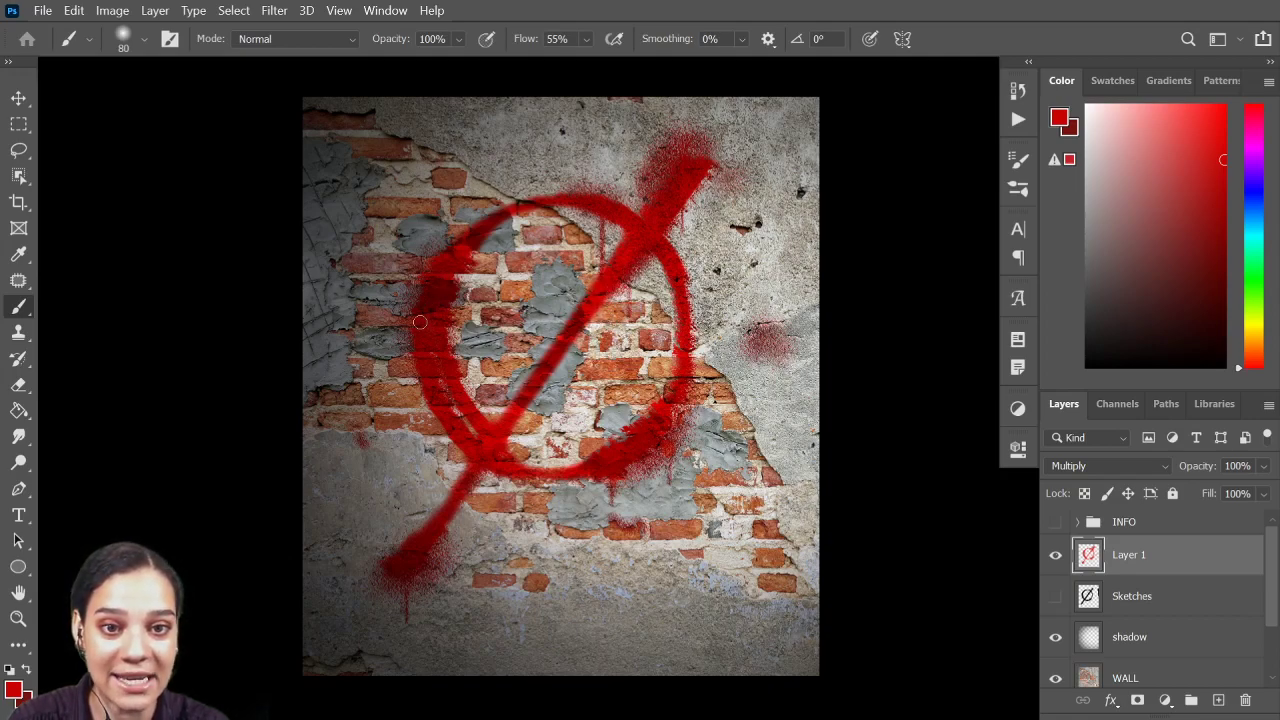
Step: Try painting a long thin vertical drip below the circle's lower-right arc with the noise brush at 45 px
key(ctrl+minus)
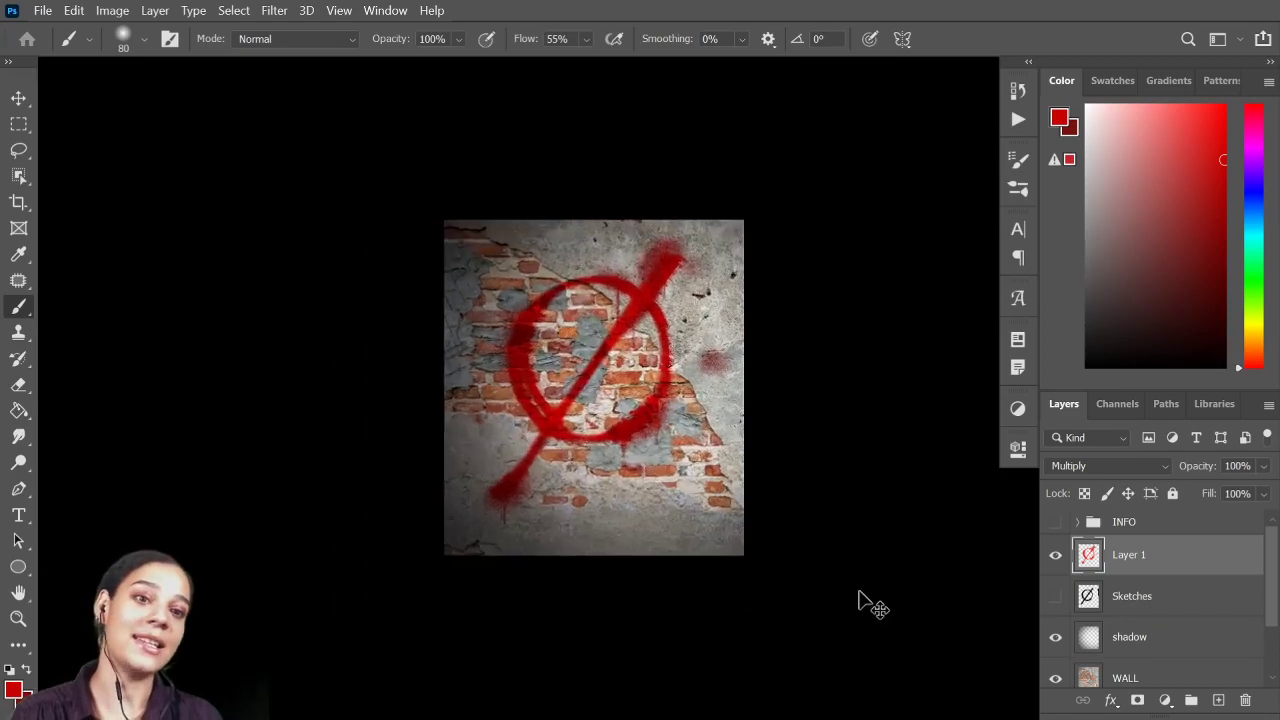
key(ctrl+plus)
key(ctrl+plus)
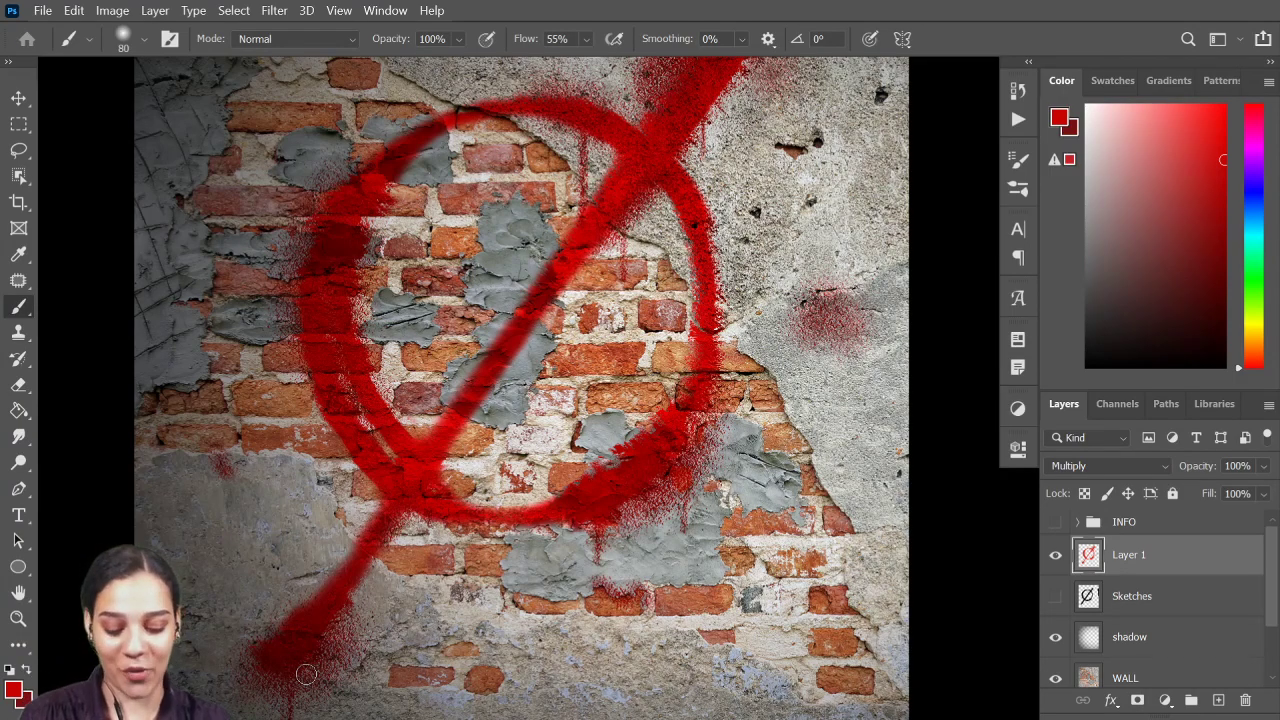
key(ctrl+minus)
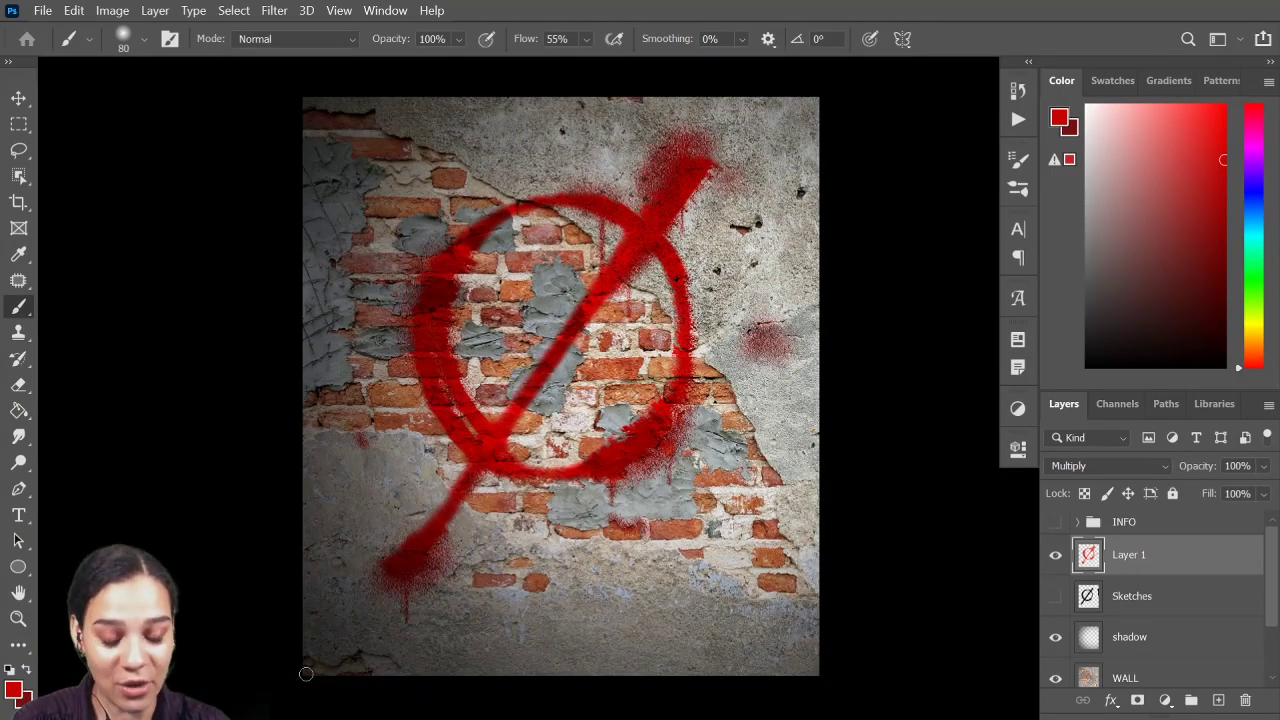
key(bracketleft)
key(bracketleft)
key(bracketleft)
key(shift)
drag(659, 432, 660, 575)
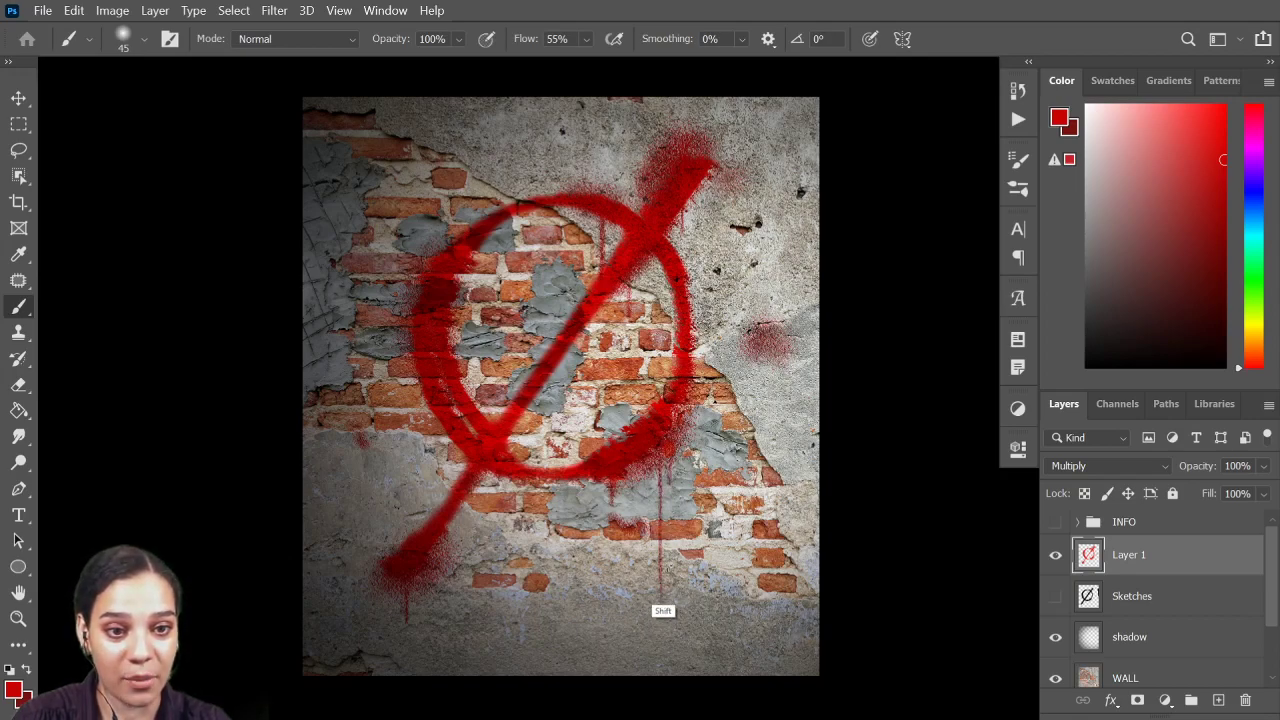
Step: Switch to the Soft Round Pressure Size brush from the General Brushes set, then make a test stroke and undo it
right_click(665, 433)
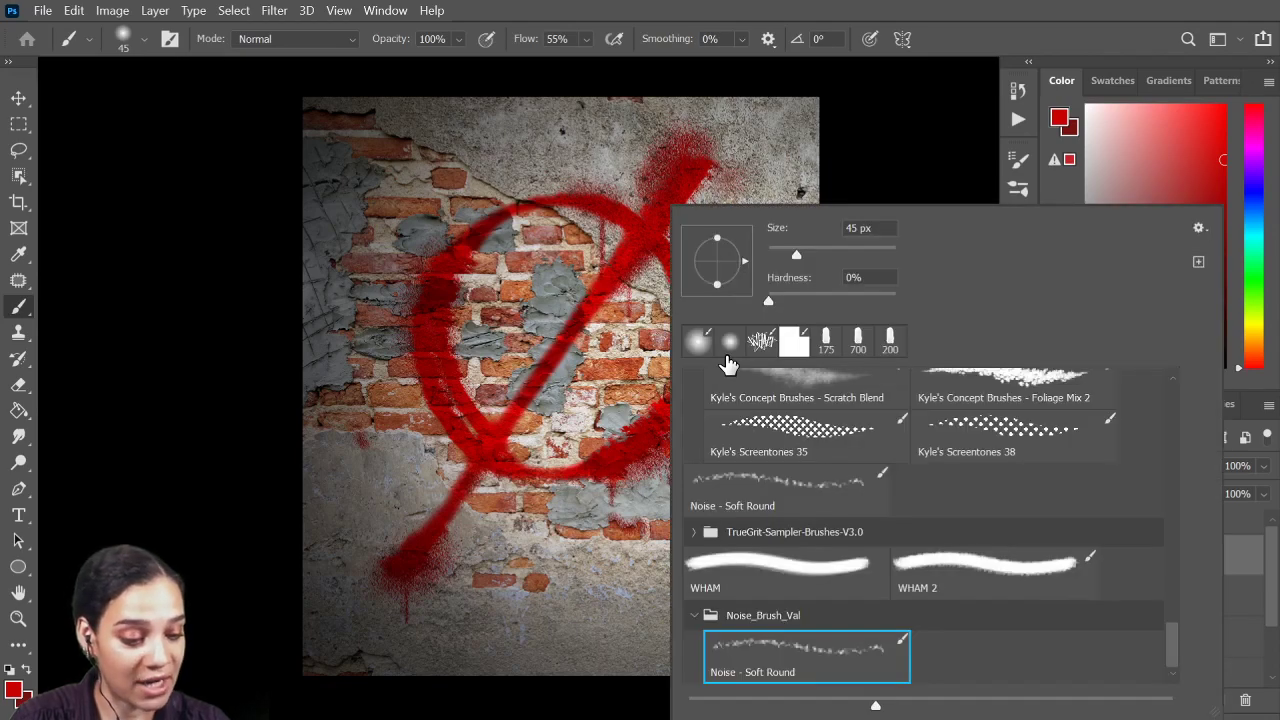
drag(1172, 648, 1177, 360)
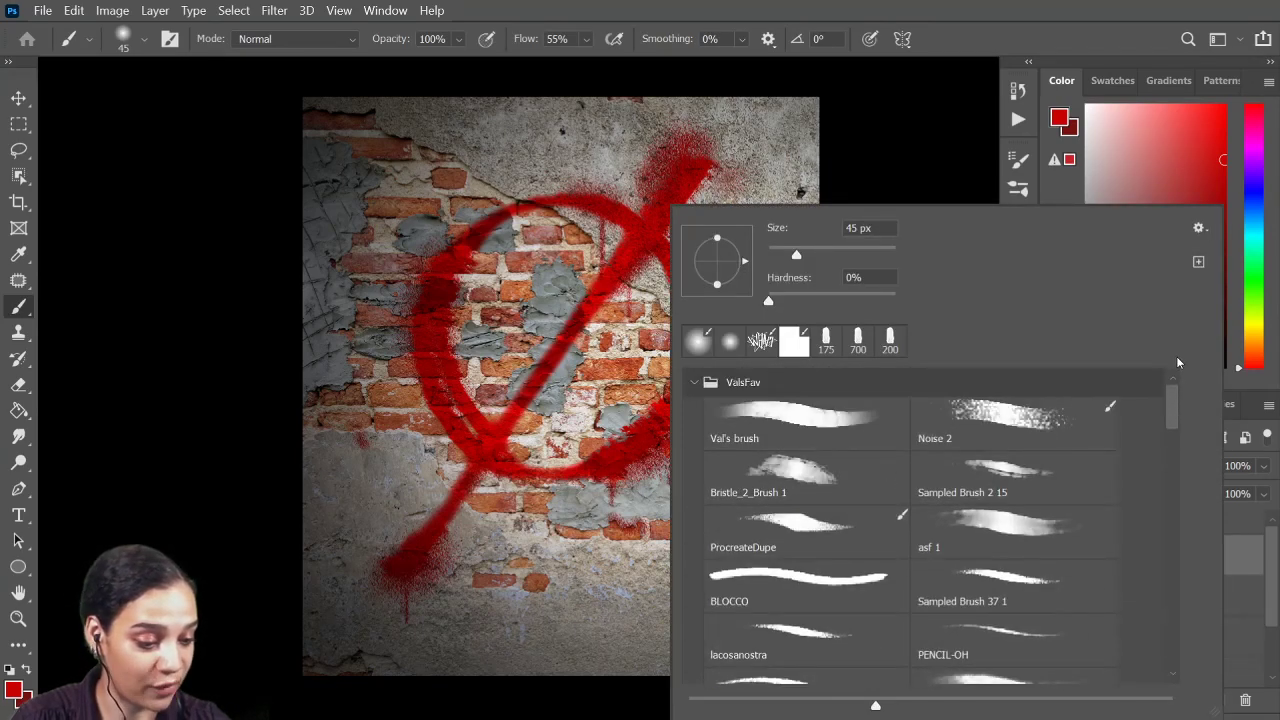
scroll(1172, 403, down, 1)
scroll(800, 406, up, 1)
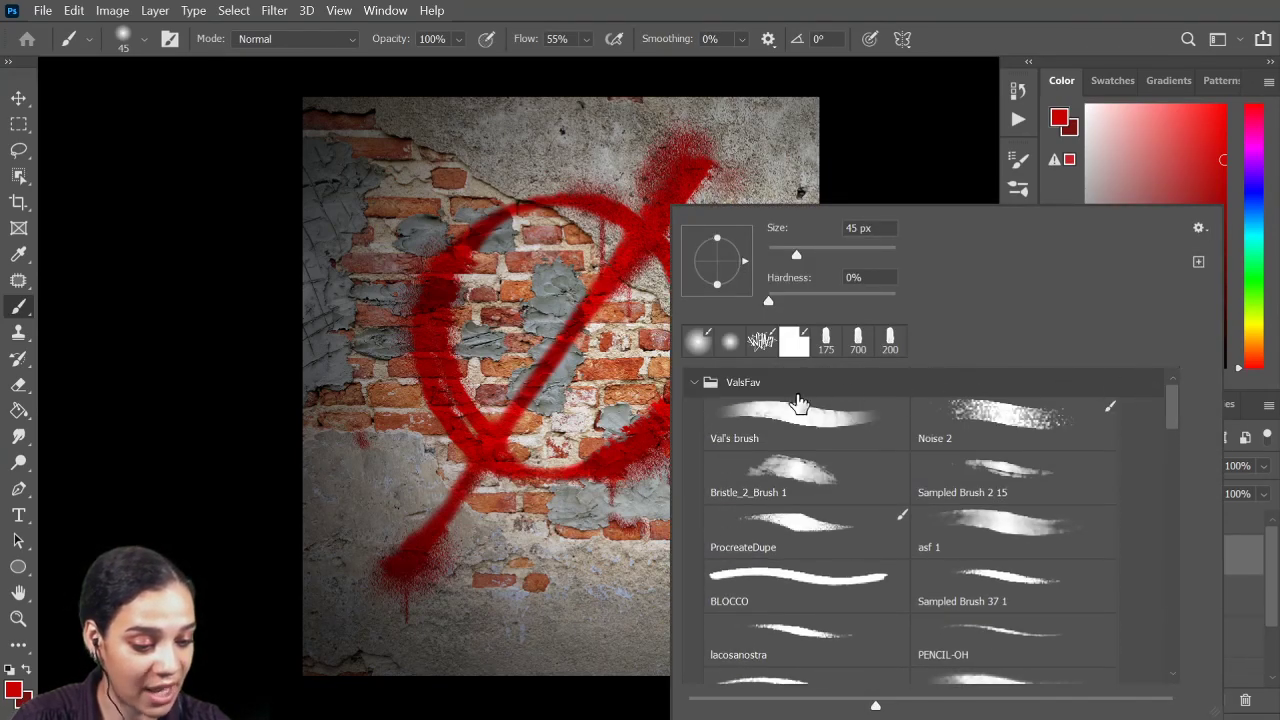
click(694, 382)
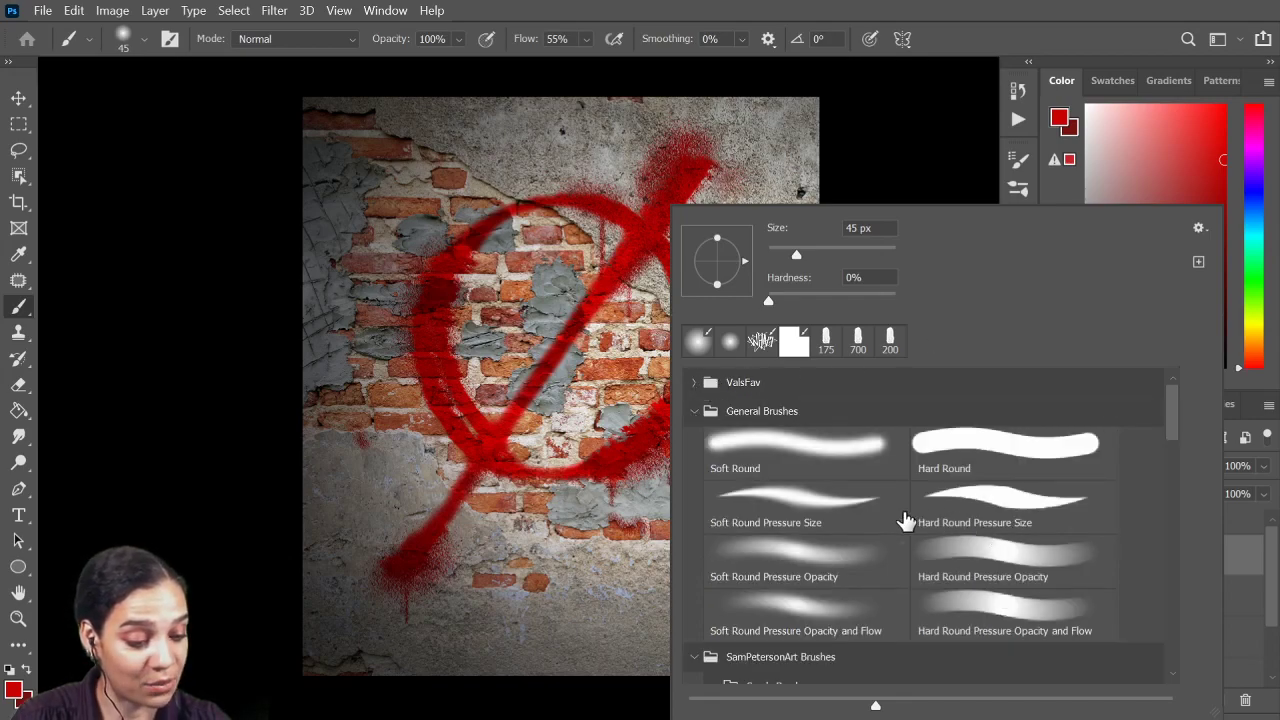
click(835, 513)
key(Return)
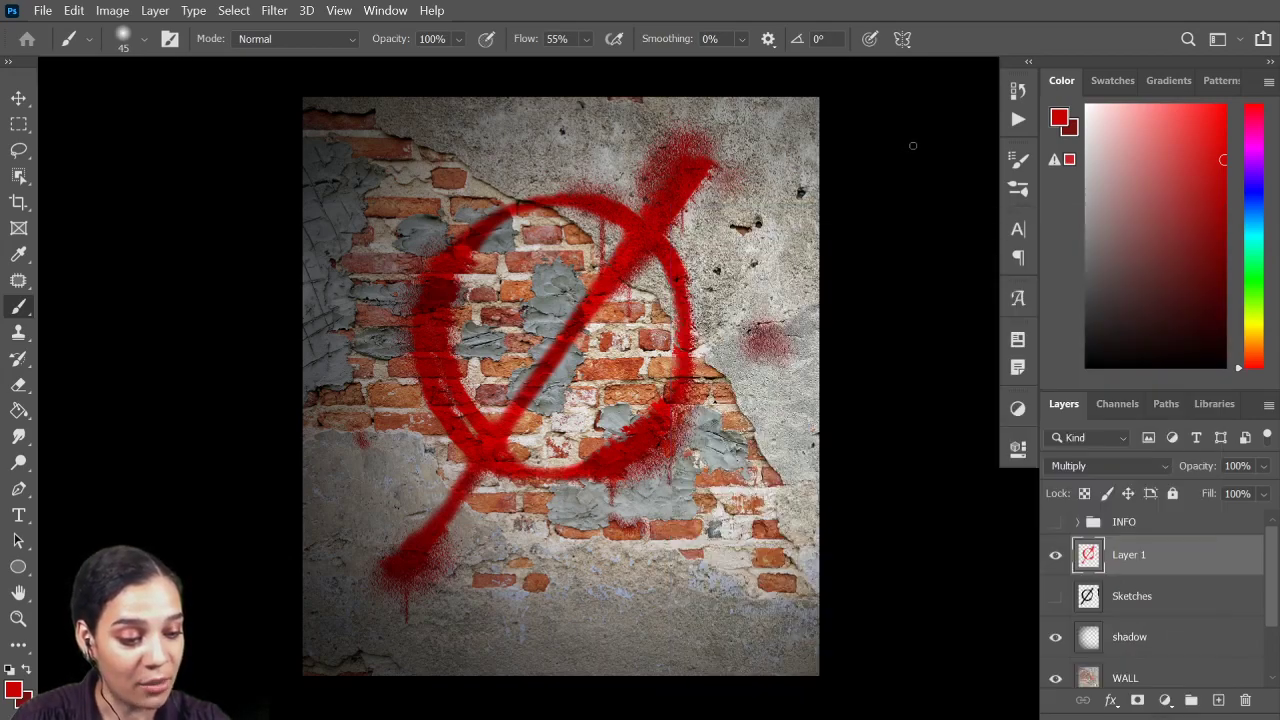
mouse_move(770, 500)
mouse_down()
mouse_move(690, 540)
mouse_move(560, 530)
mouse_move(600, 540)
mouse_up()
key(ctrl+z)
Step: Shrink the brush to 25 px and paint thin straight drips running down from the circle's lower-right arc and the slash's lower end
key(bracketright)
key(bracketright)
key(bracketleft)
key(bracketleft)
scroll(611, 465, up, 3)
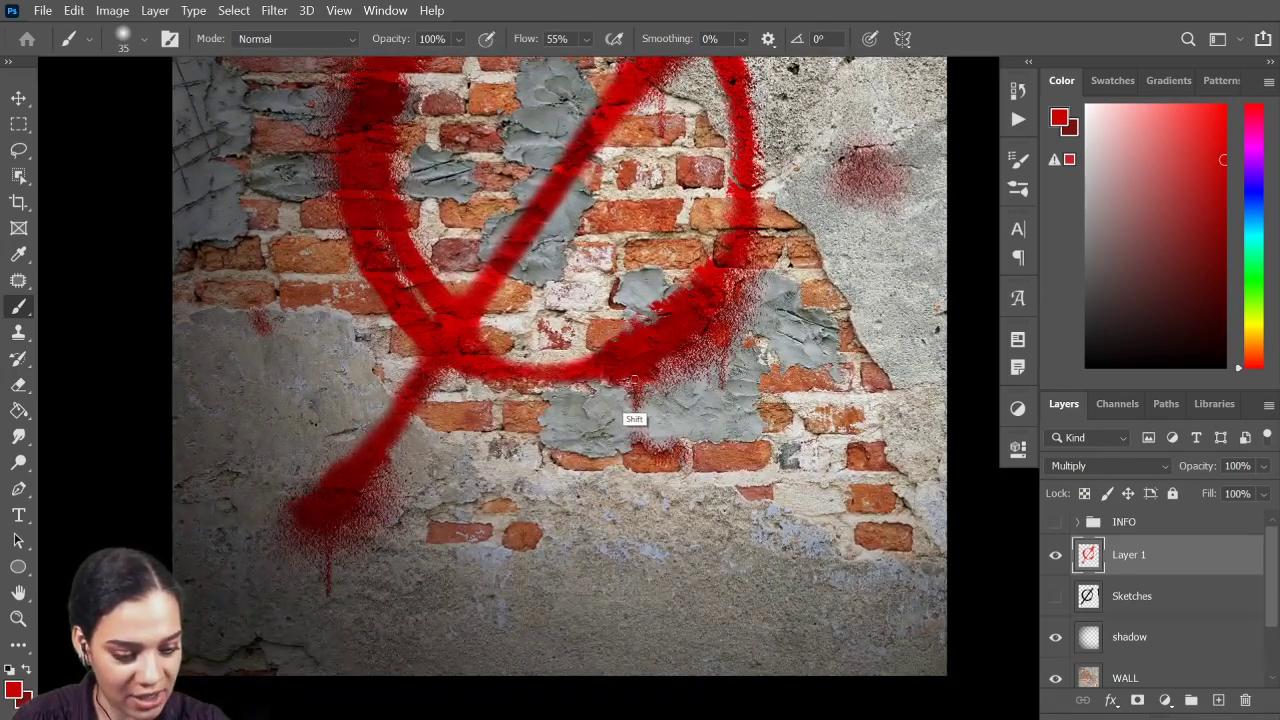
drag(633, 380, 634, 524)
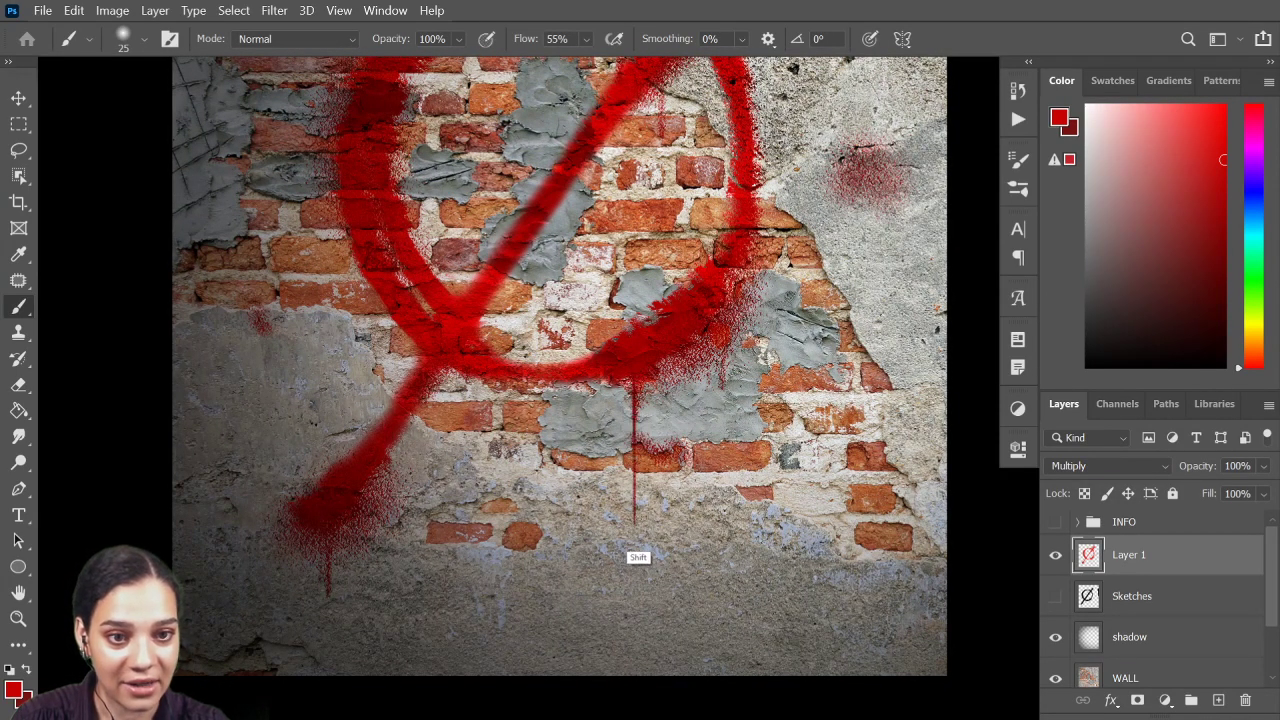
drag(644, 363, 645, 420)
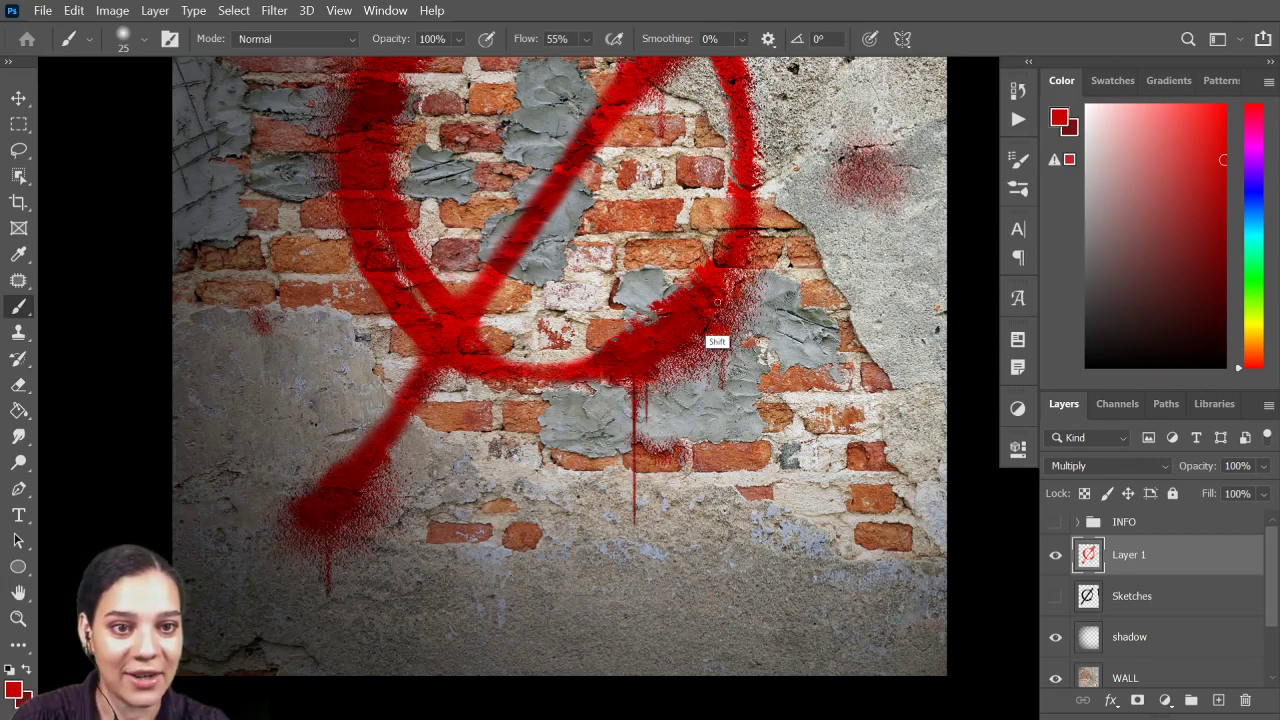
drag(719, 313, 718, 403)
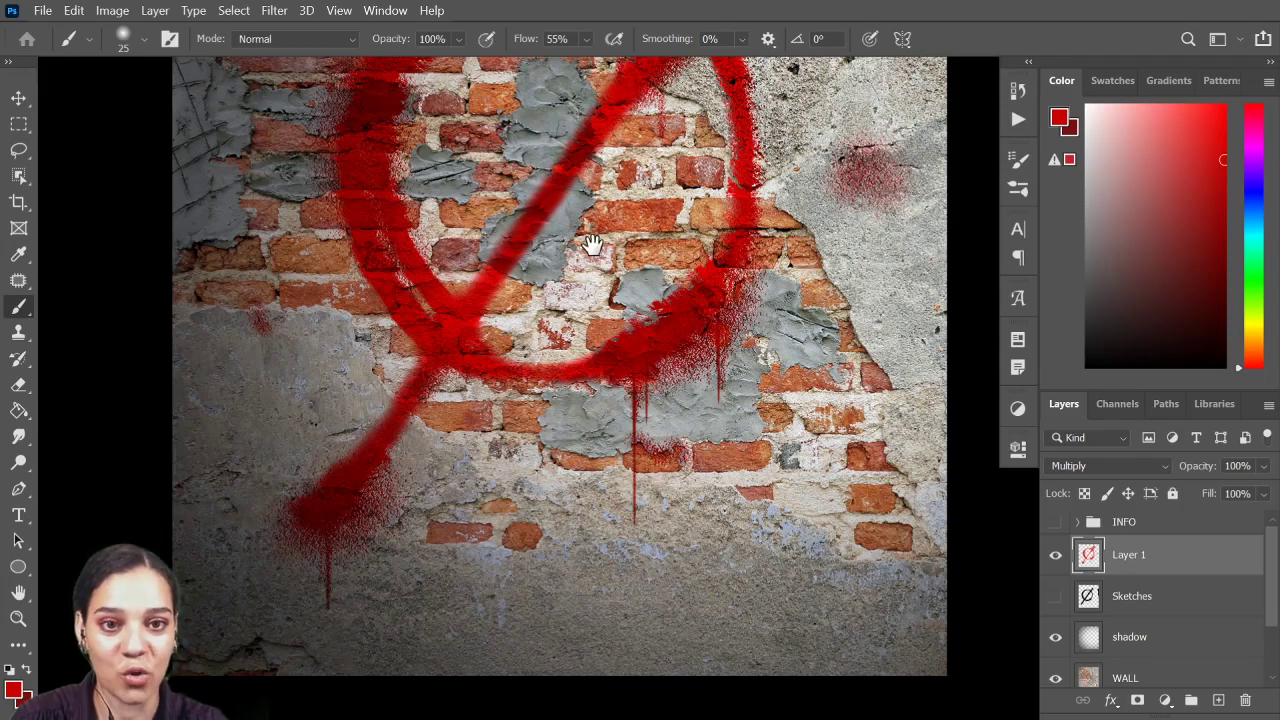
Step: Paint thin vertical drips under the circle's top arc, the upper part of the slash and the circle's upper-left side
drag(593, 245, 573, 475)
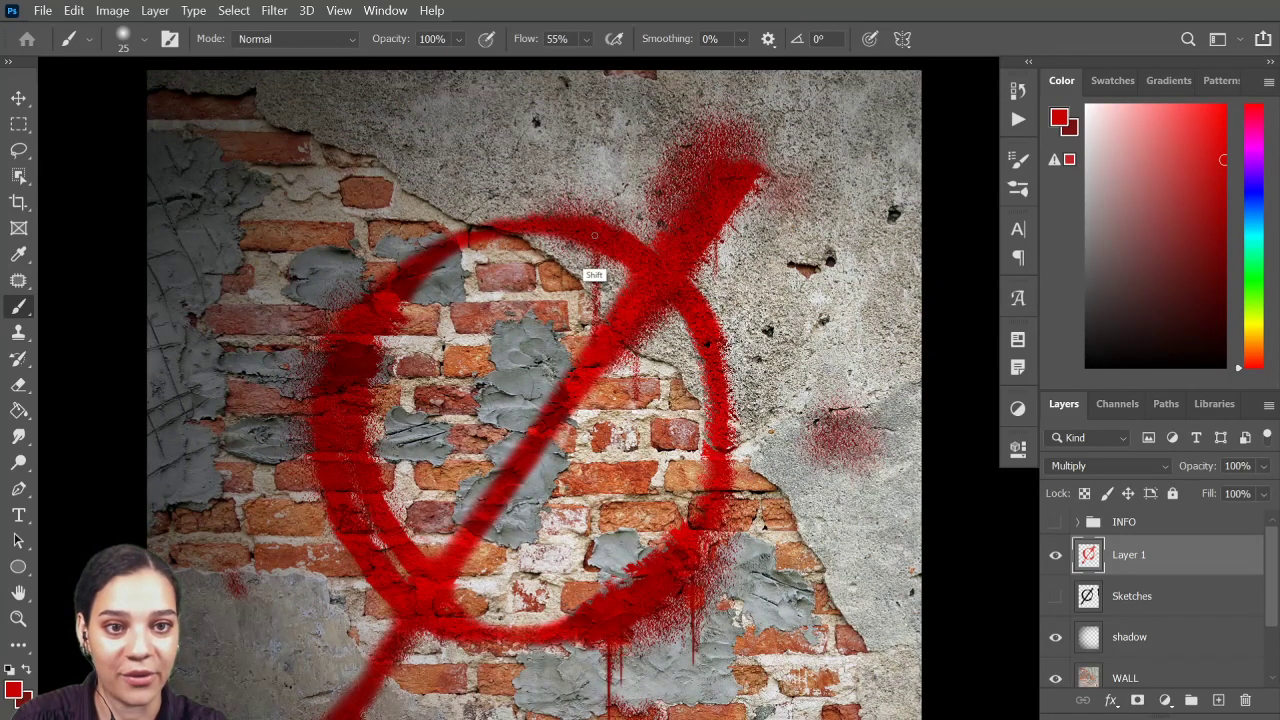
drag(636, 317, 638, 408)
drag(625, 338, 623, 390)
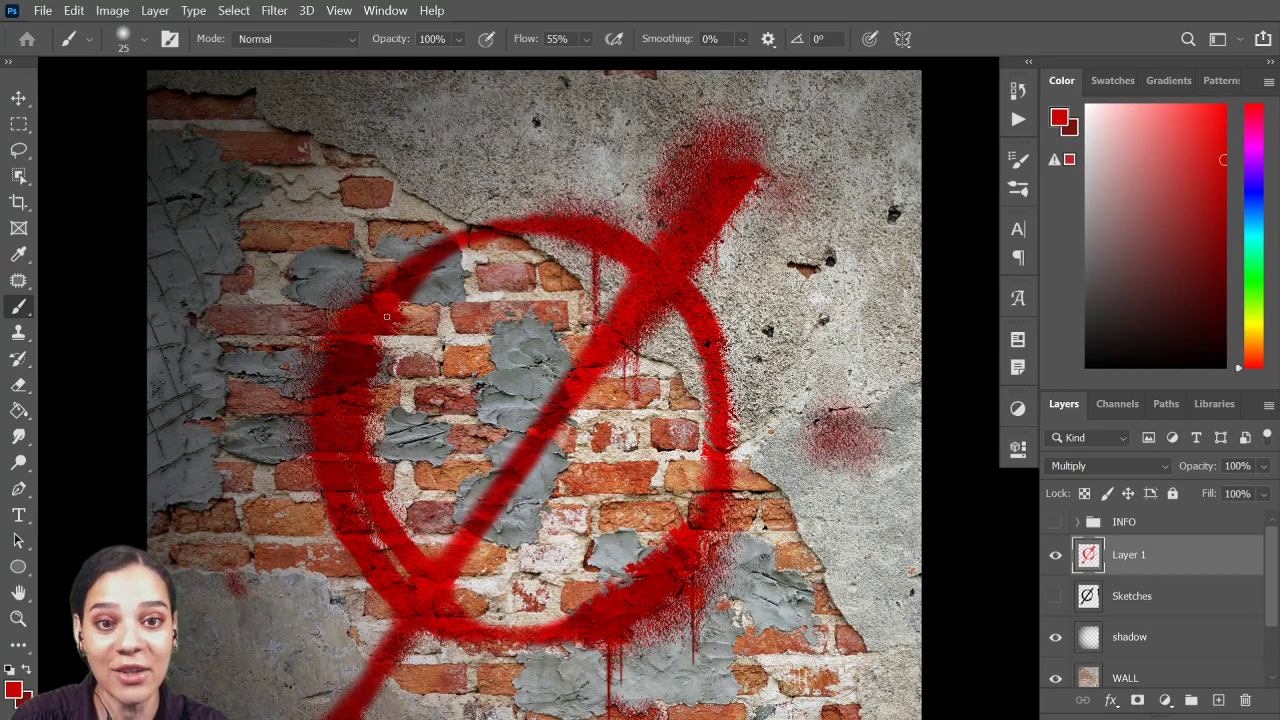
drag(389, 343, 390, 410)
key(ctrl+minus)
key(ctrl+minus)
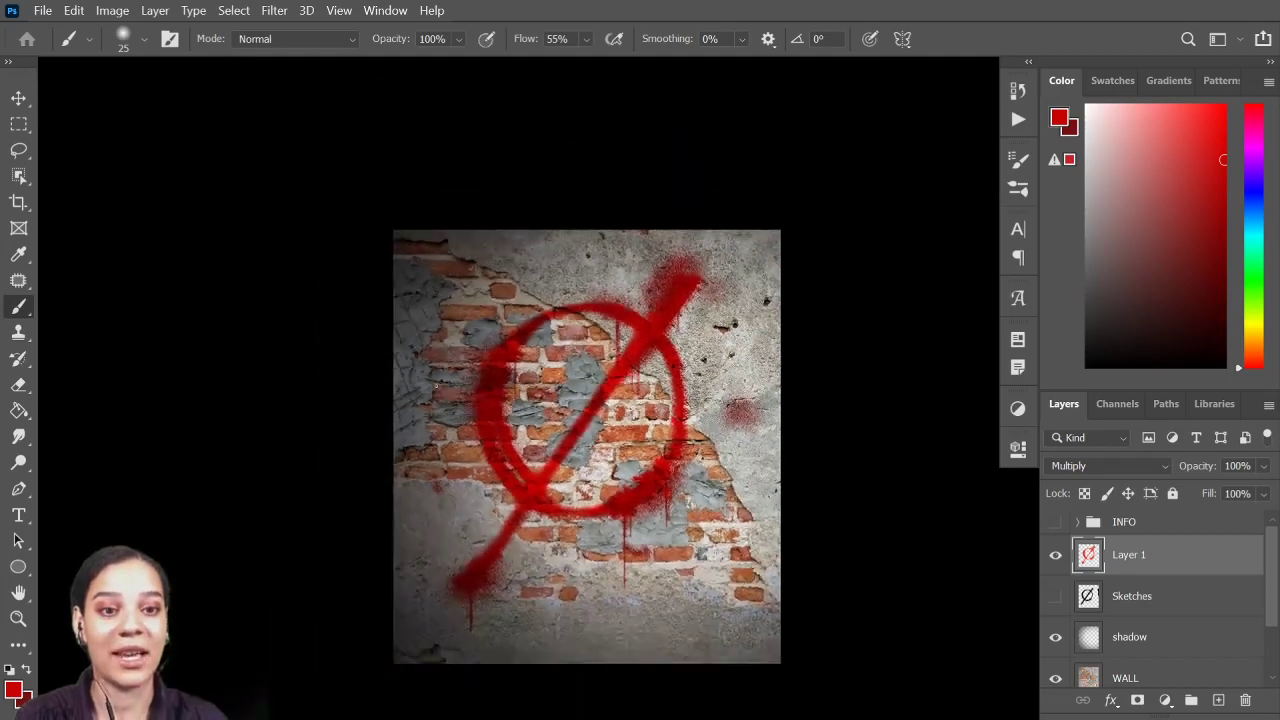
key(ctrl+plus)
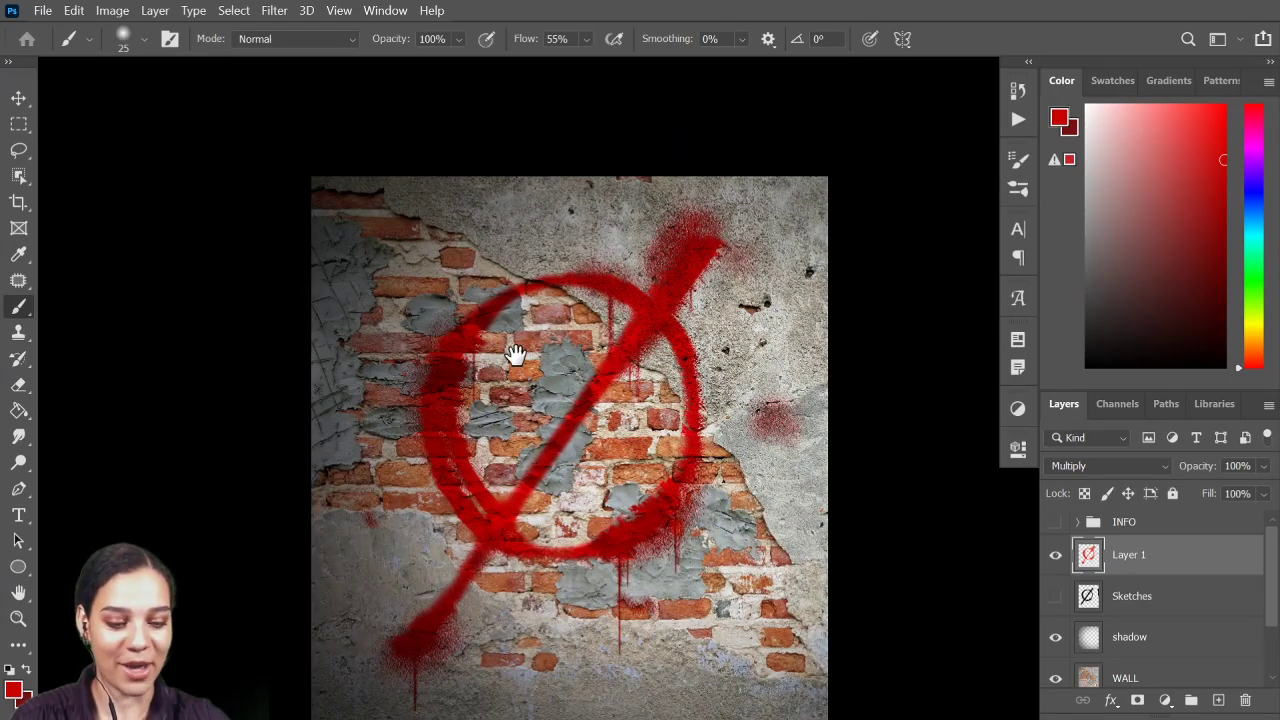
scroll(611, 423, down, 3)
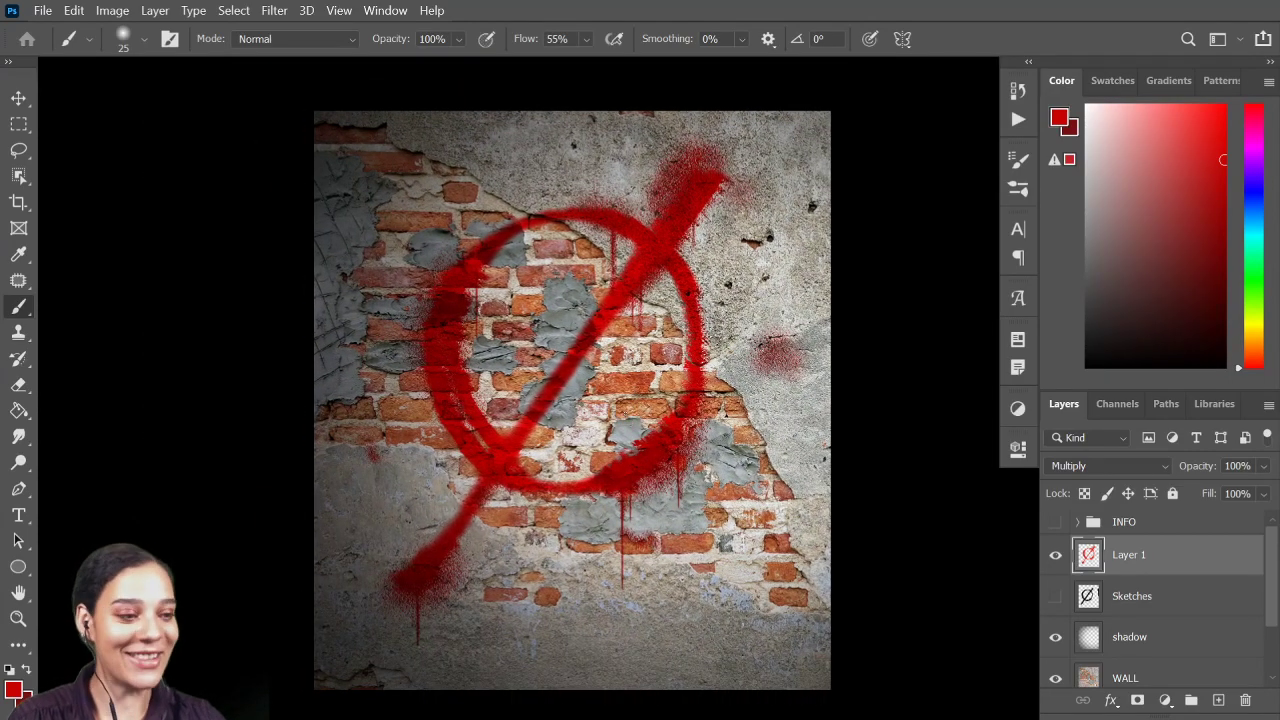